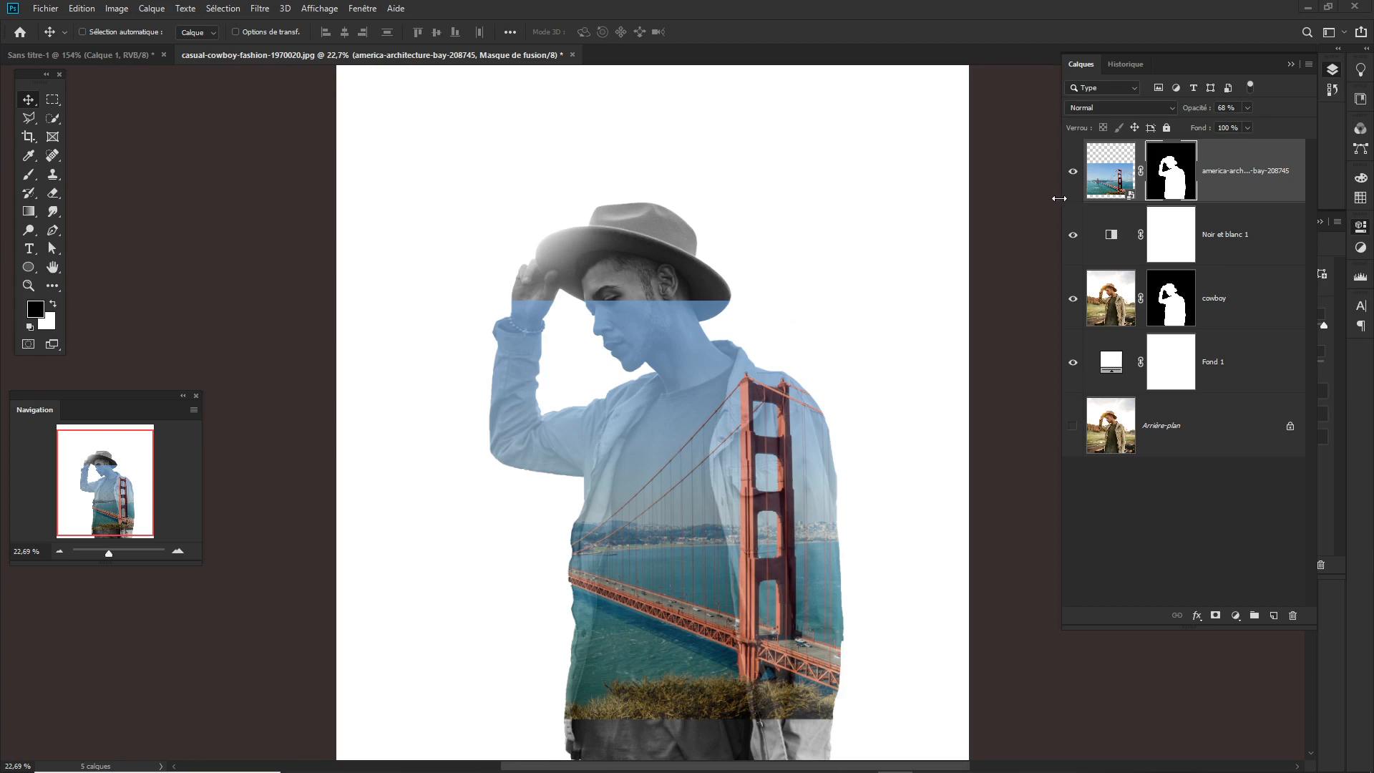
- Unlink the bridge layer's image from its mask and shift the image down inside the man's silhouette
click(1103, 179)
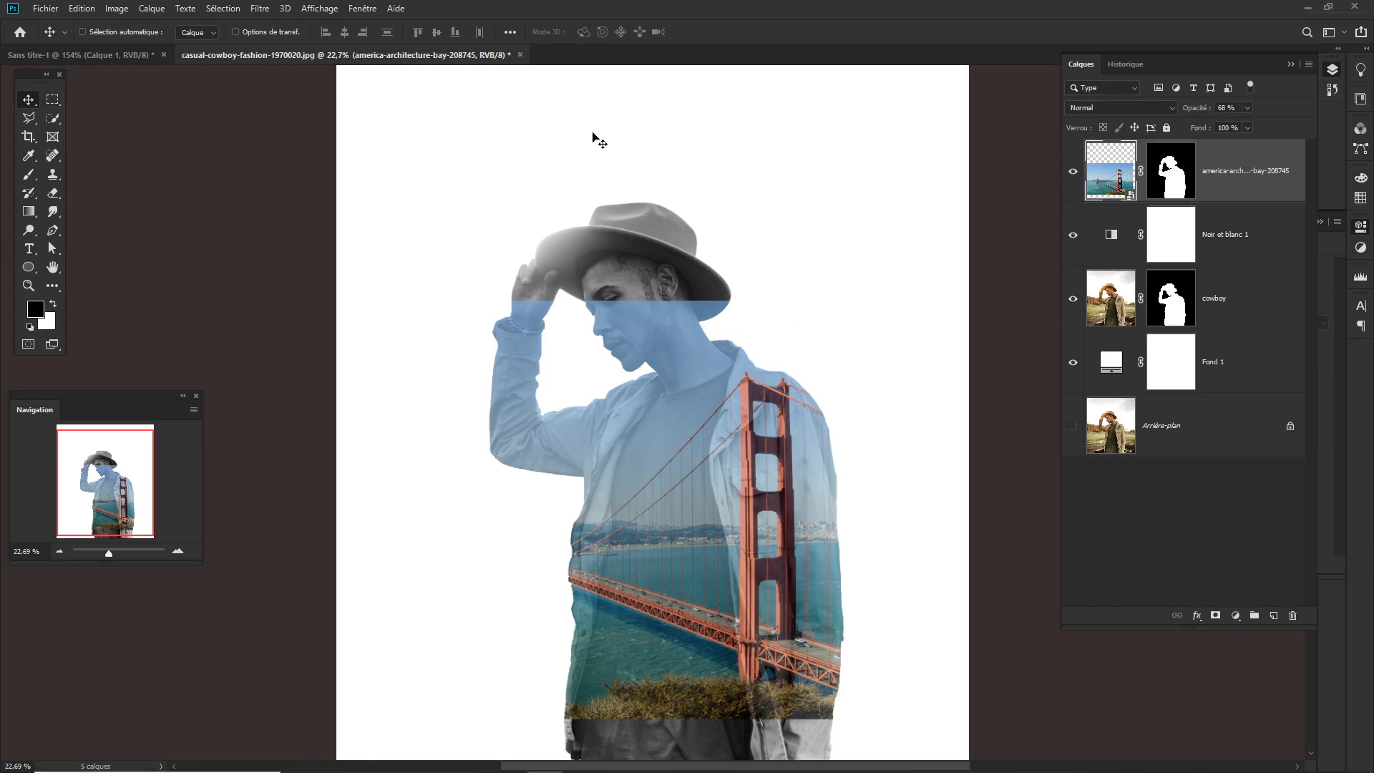
click(1141, 171)
drag(676, 462, 691, 491)
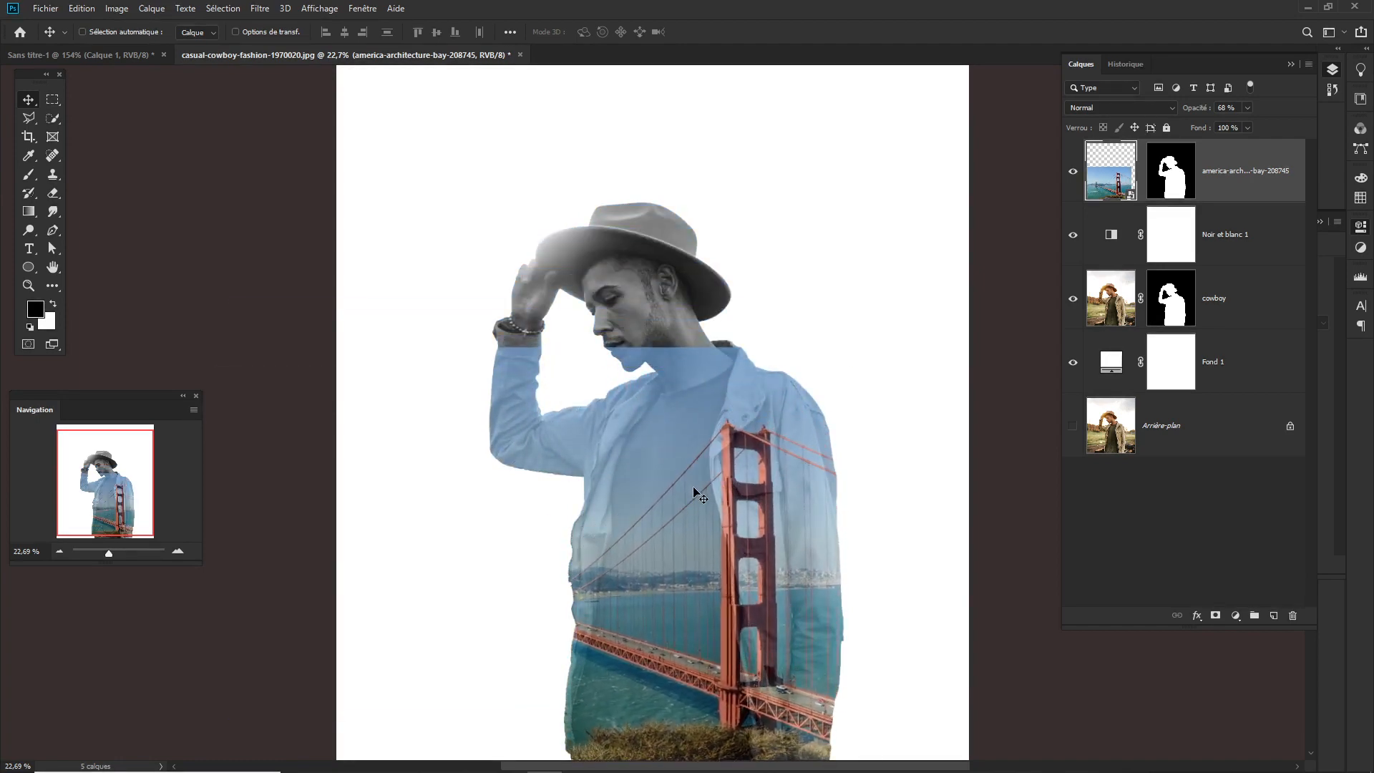
- Free-transform the bridge image, scaling it to 76.97% height, and reposition it with the tower over the back of the jacket
key(ctrl+t)
drag(921, 352, 987, 283)
drag(819, 531, 801, 546)
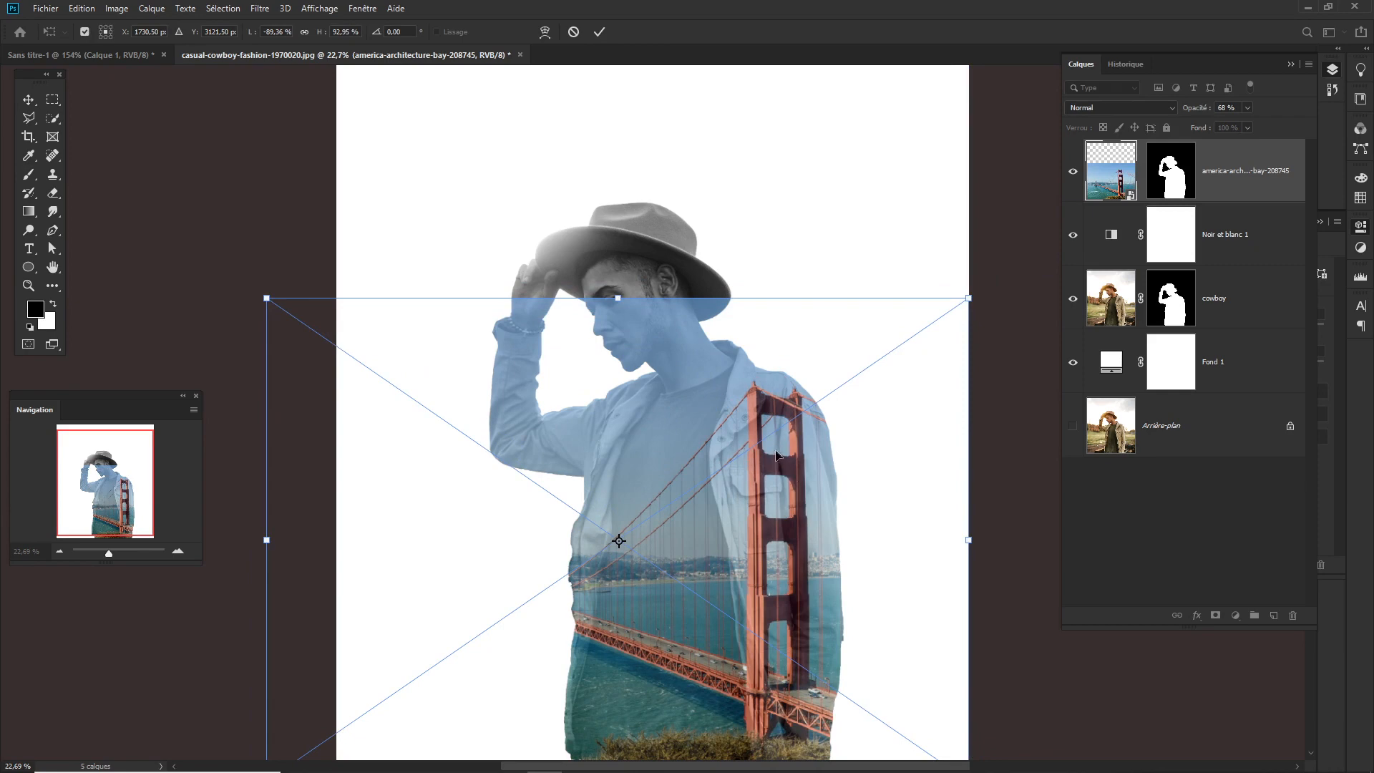
drag(721, 464, 721, 463)
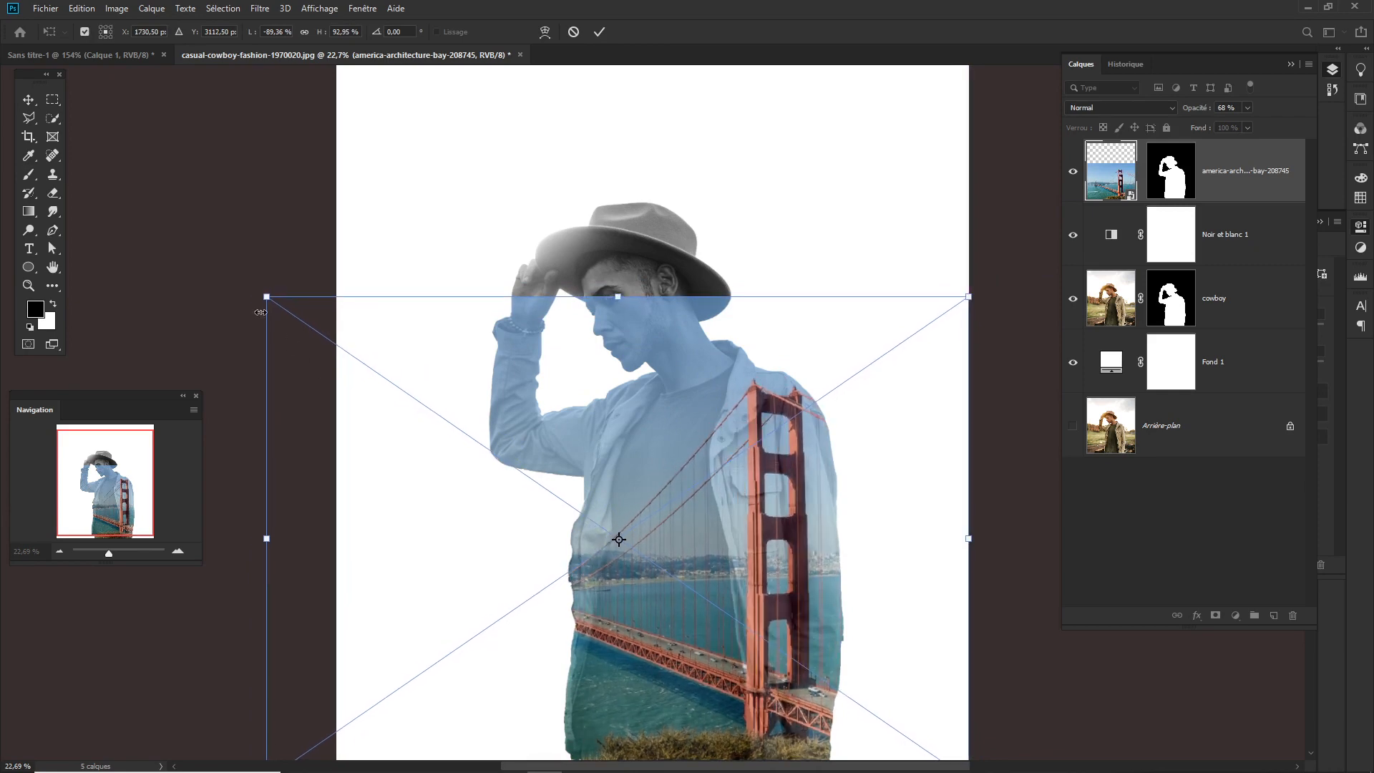
drag(265, 298, 329, 338)
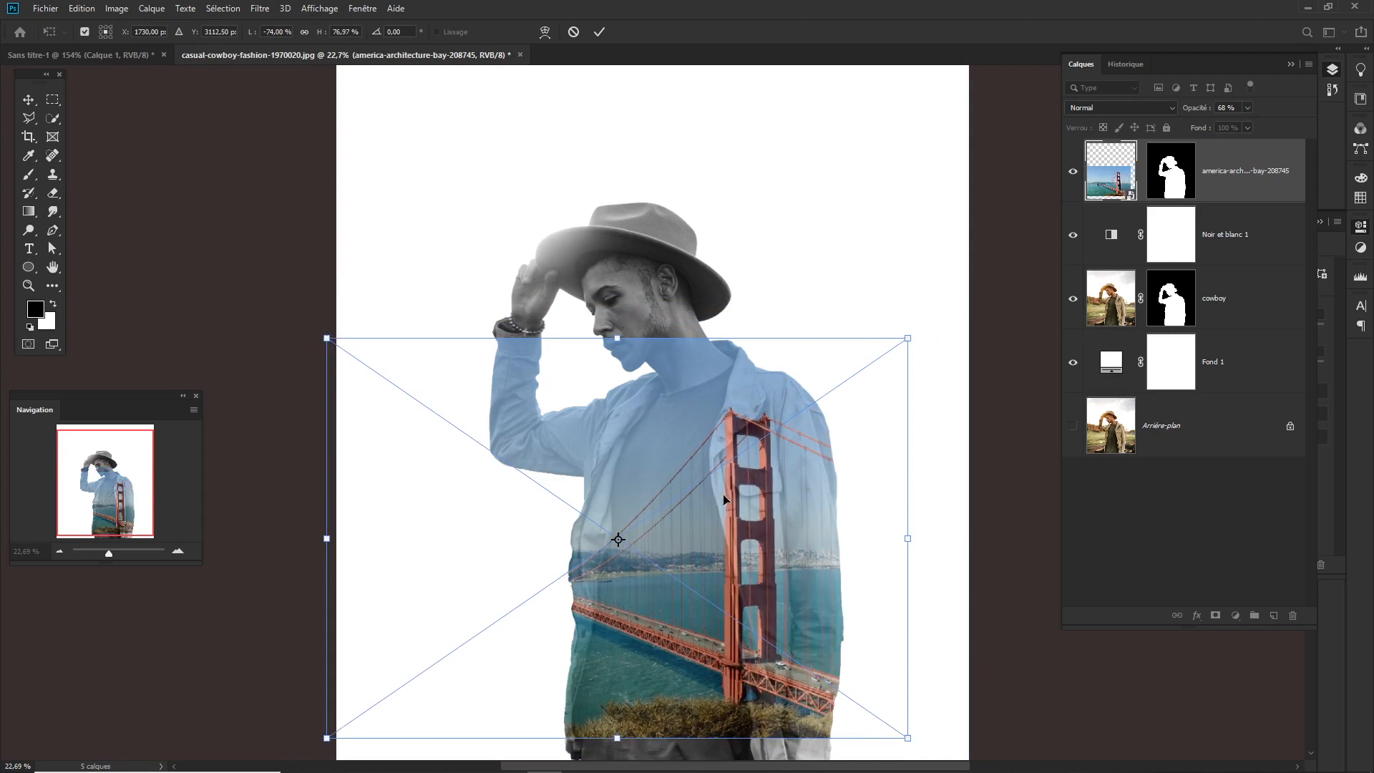
drag(723, 494, 767, 515)
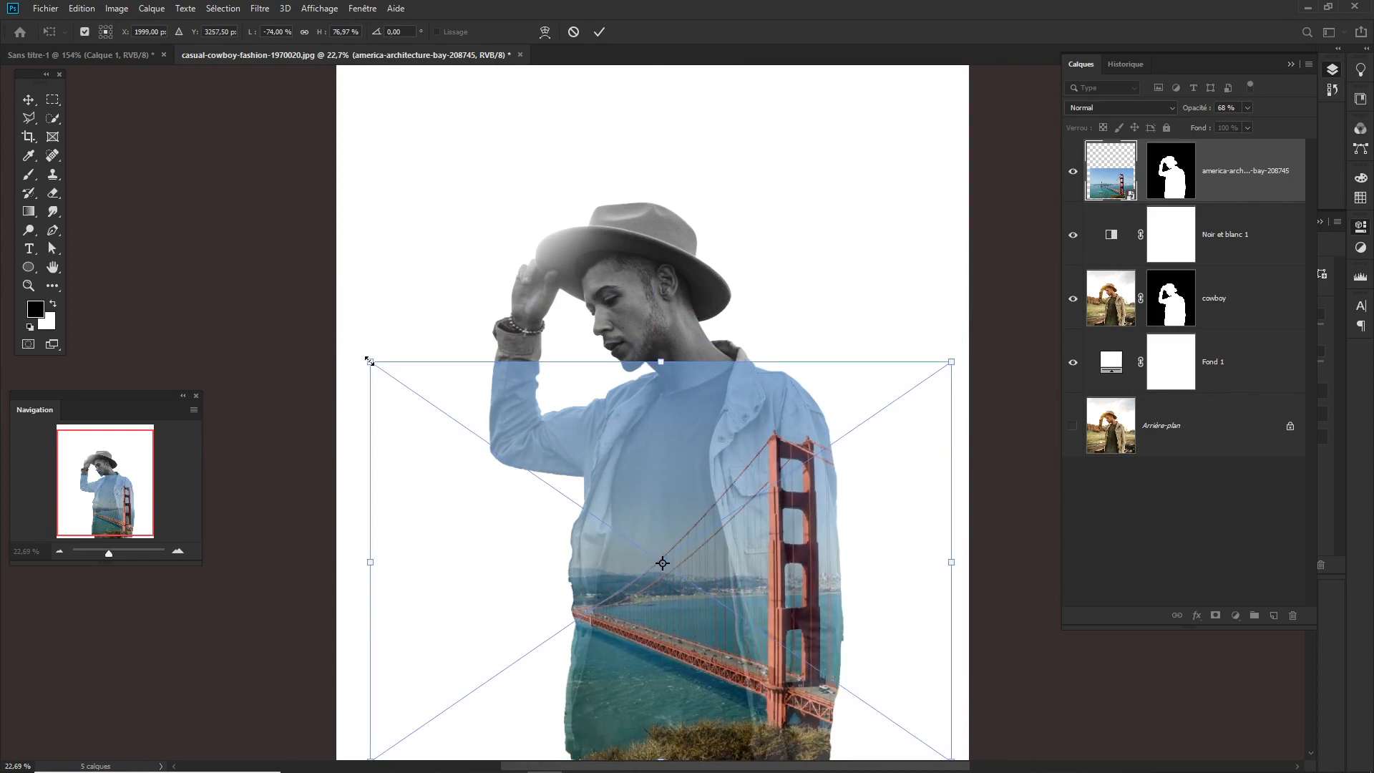
drag(370, 361, 328, 331)
key(ctrl+z)
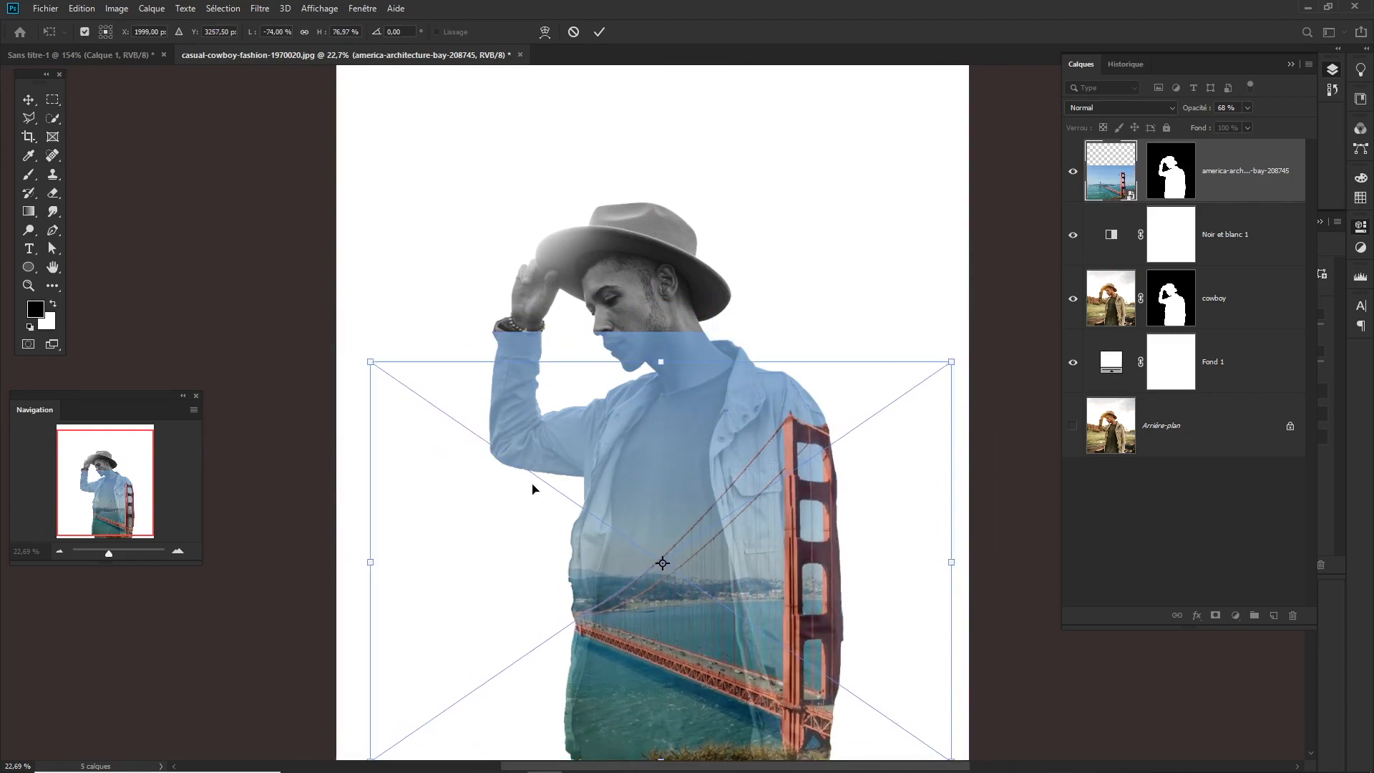
- Enlarge the bridge image to 97.69% height, place the tower over the back of the torso, and apply the transformation
drag(953, 362, 1012, 319)
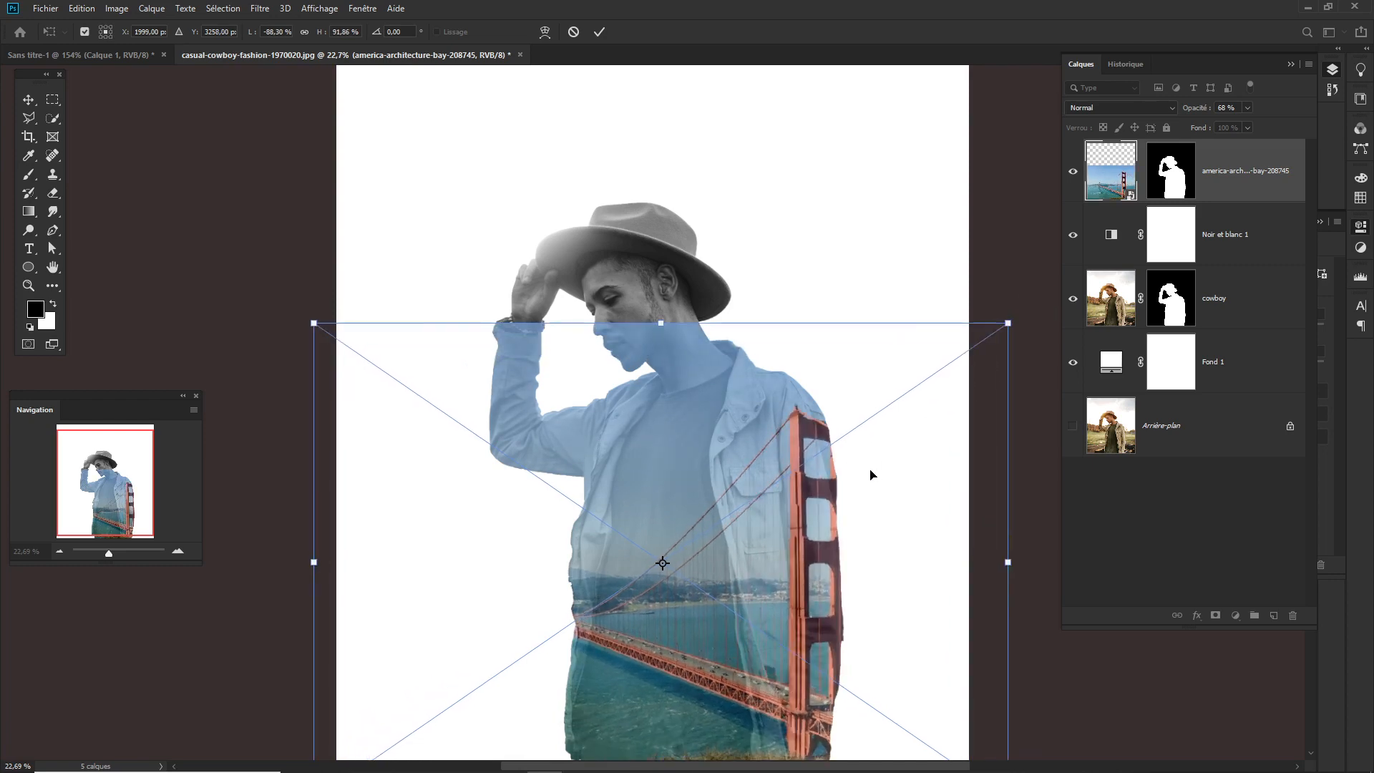
drag(871, 465, 816, 446)
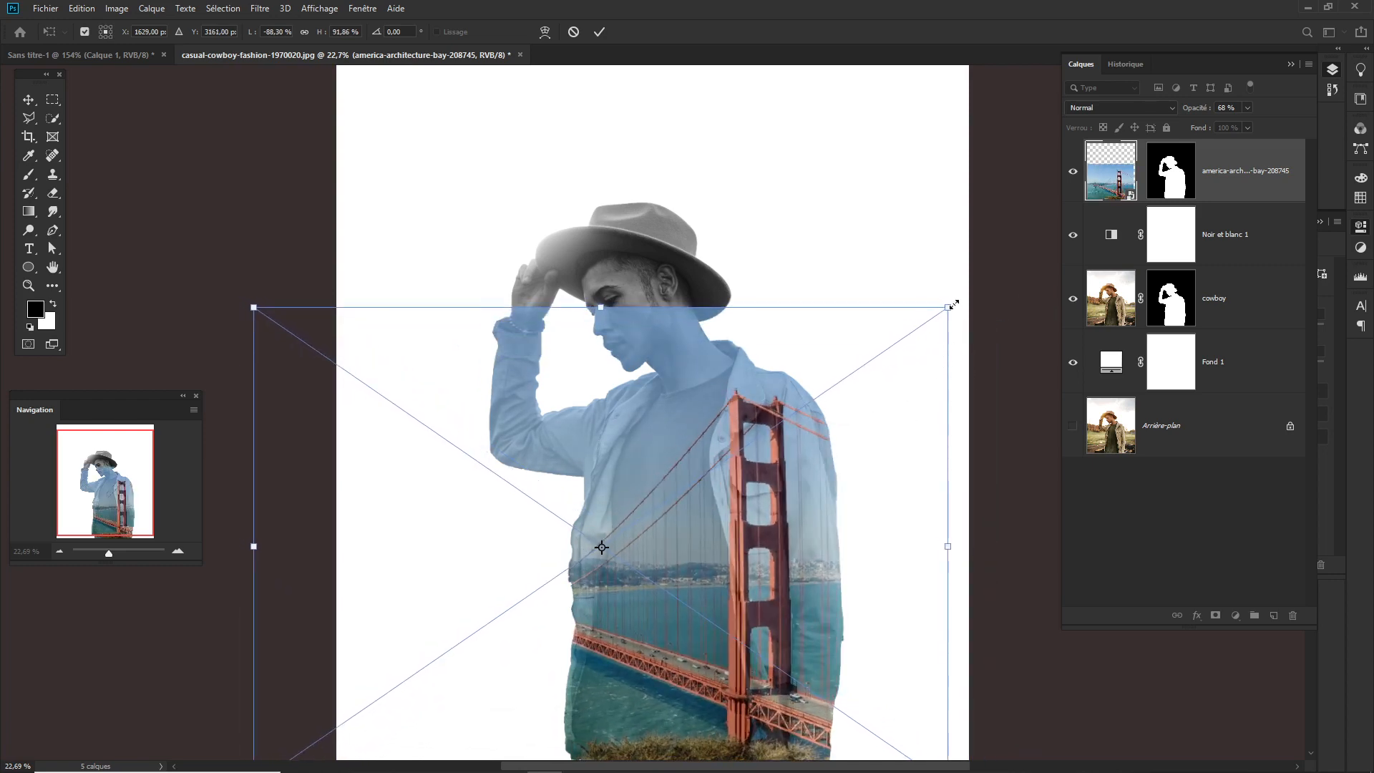
drag(954, 305, 1011, 264)
scroll(884, 552, down, 1)
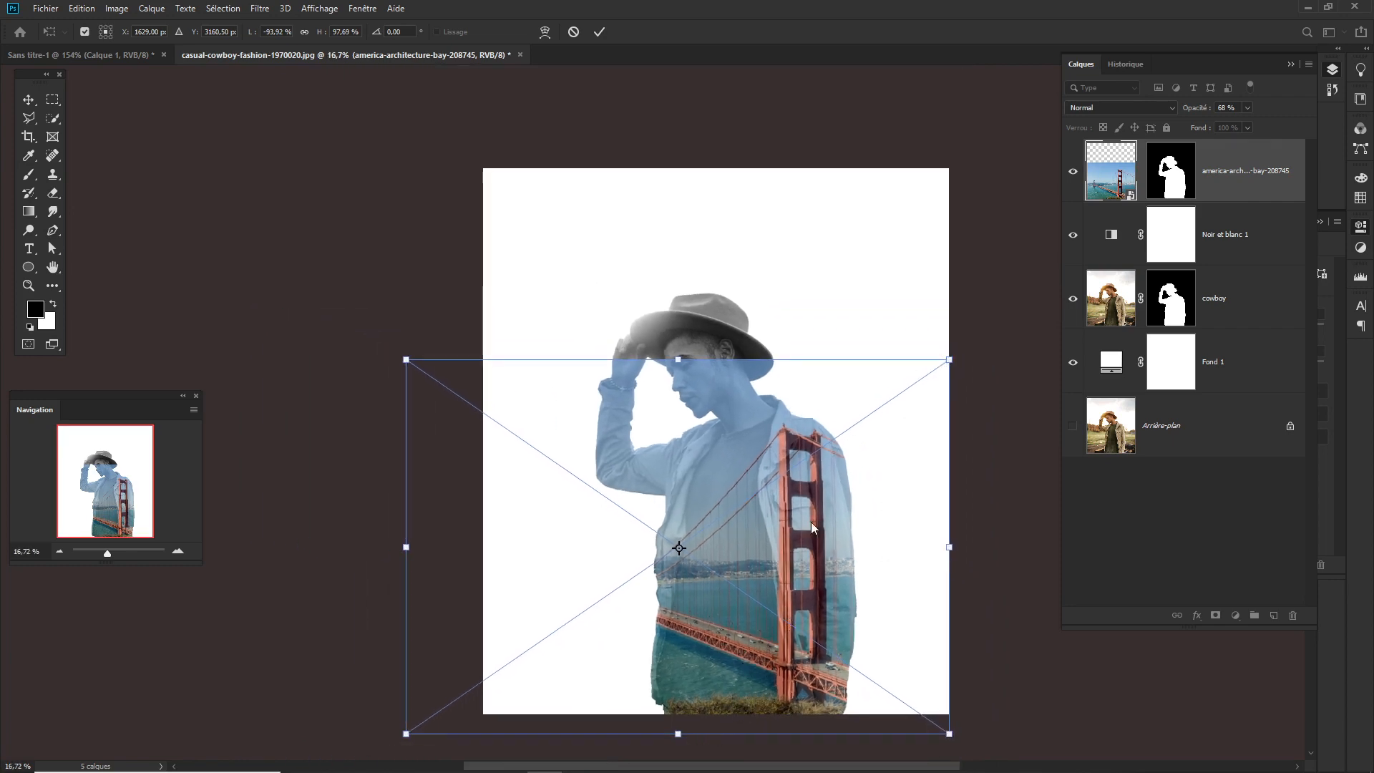
key(alt+space)
key(Escape)
key(Return)
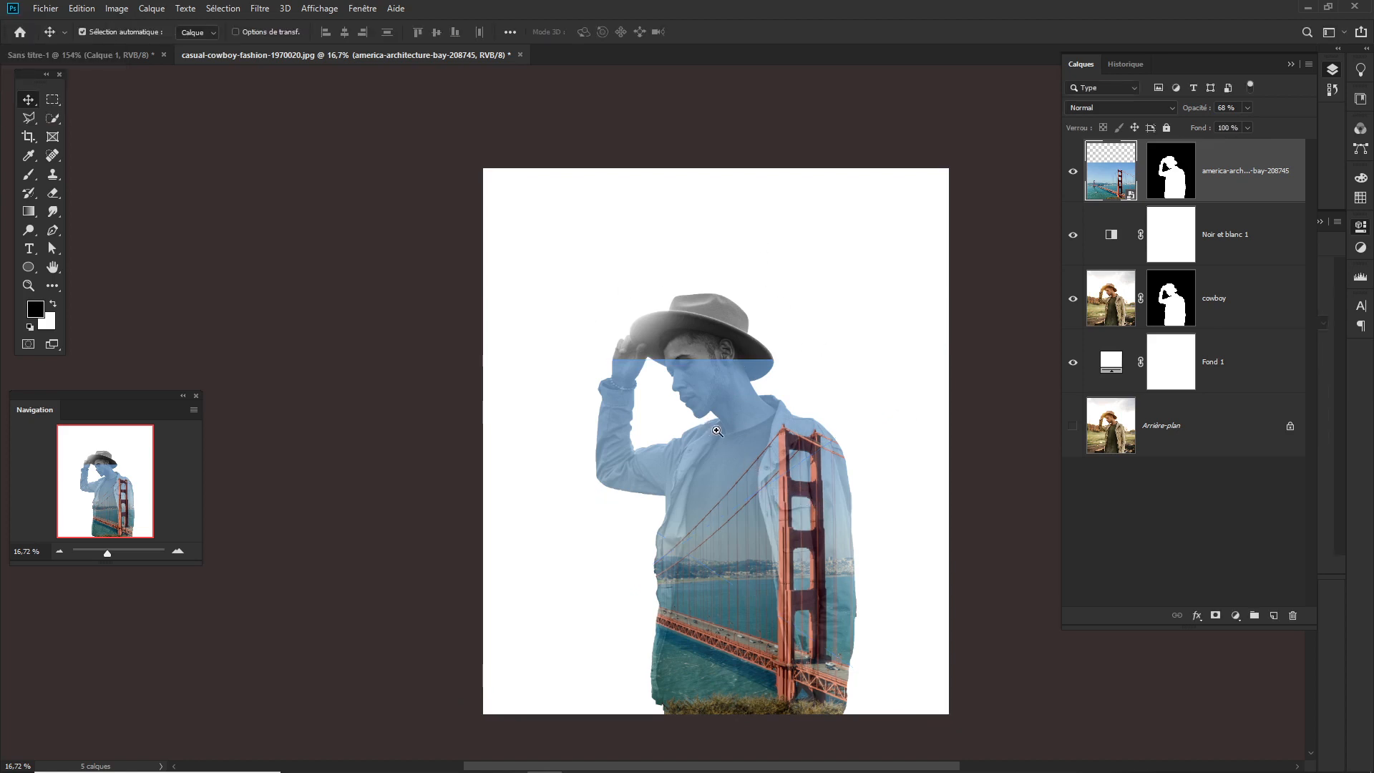
- Disable the bridge layer's mask and raise the layer's opacity to 100%
scroll(735, 447, up, 1)
drag(774, 495, 707, 415)
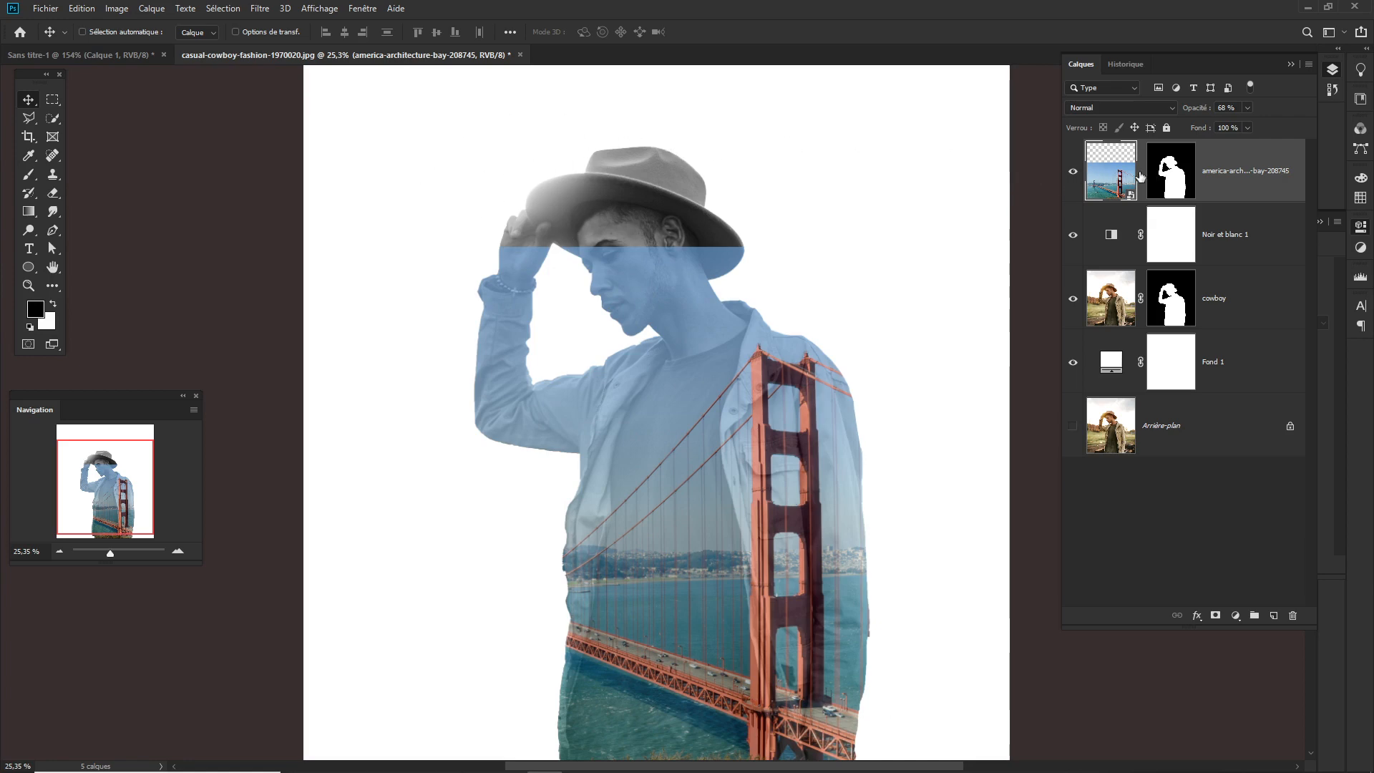
alt+click(1169, 175)
alt+click(1168, 175)
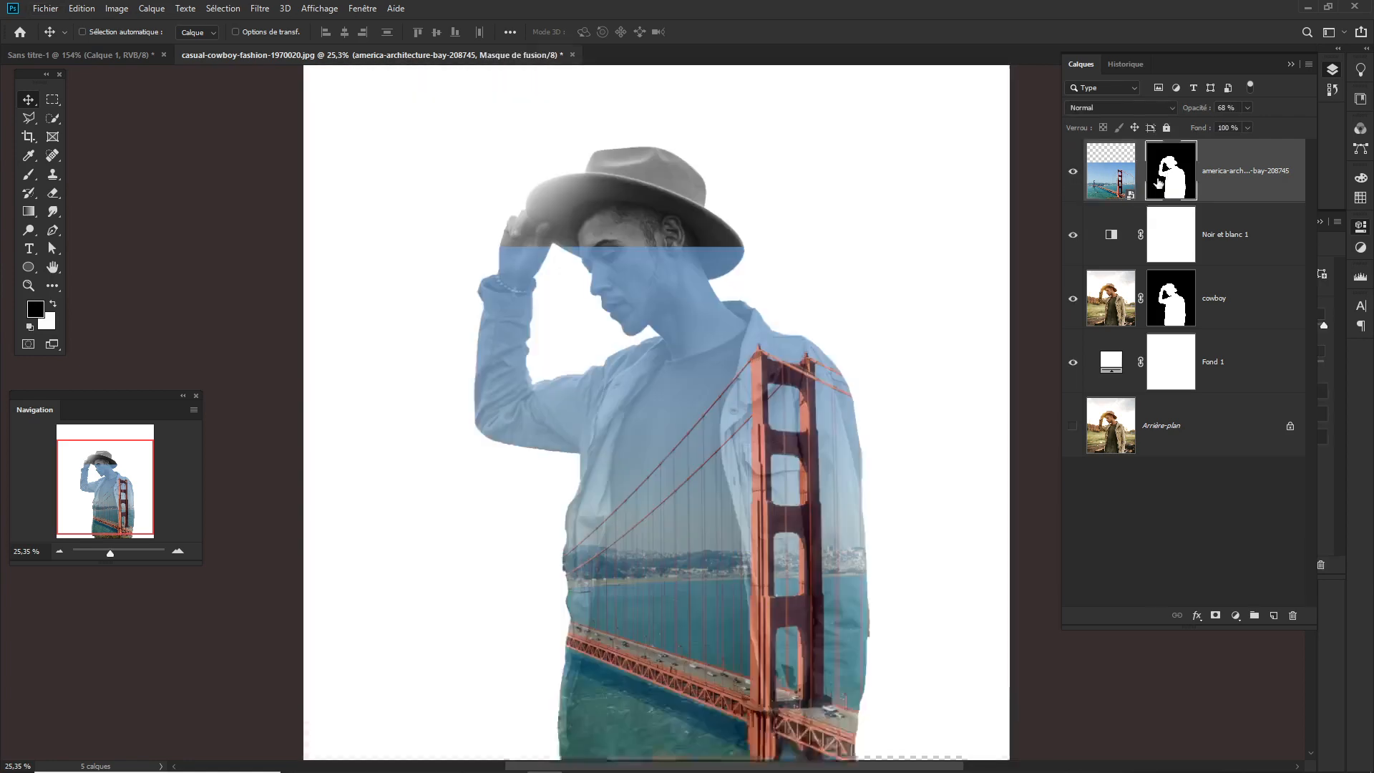
shift+click(1169, 175)
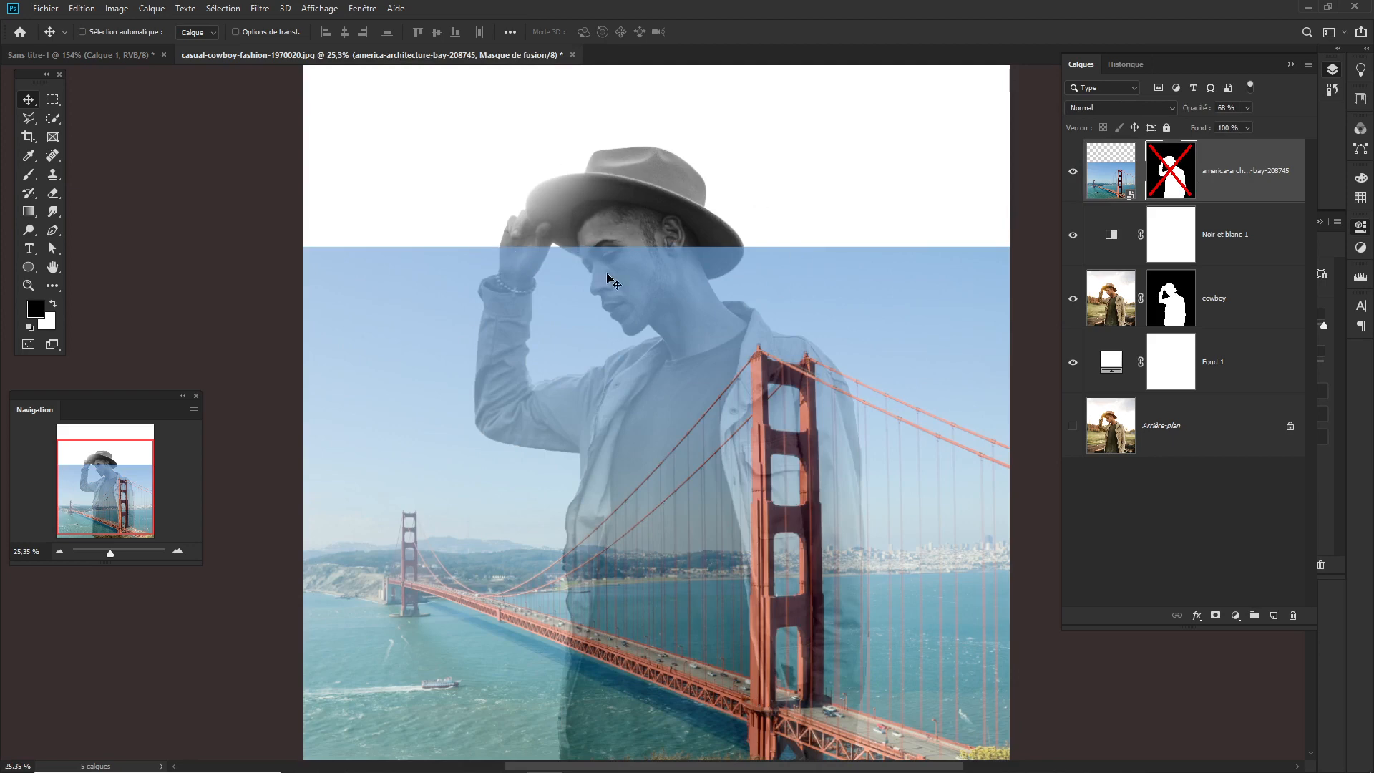
click(1117, 188)
drag(1197, 113, 1278, 123)
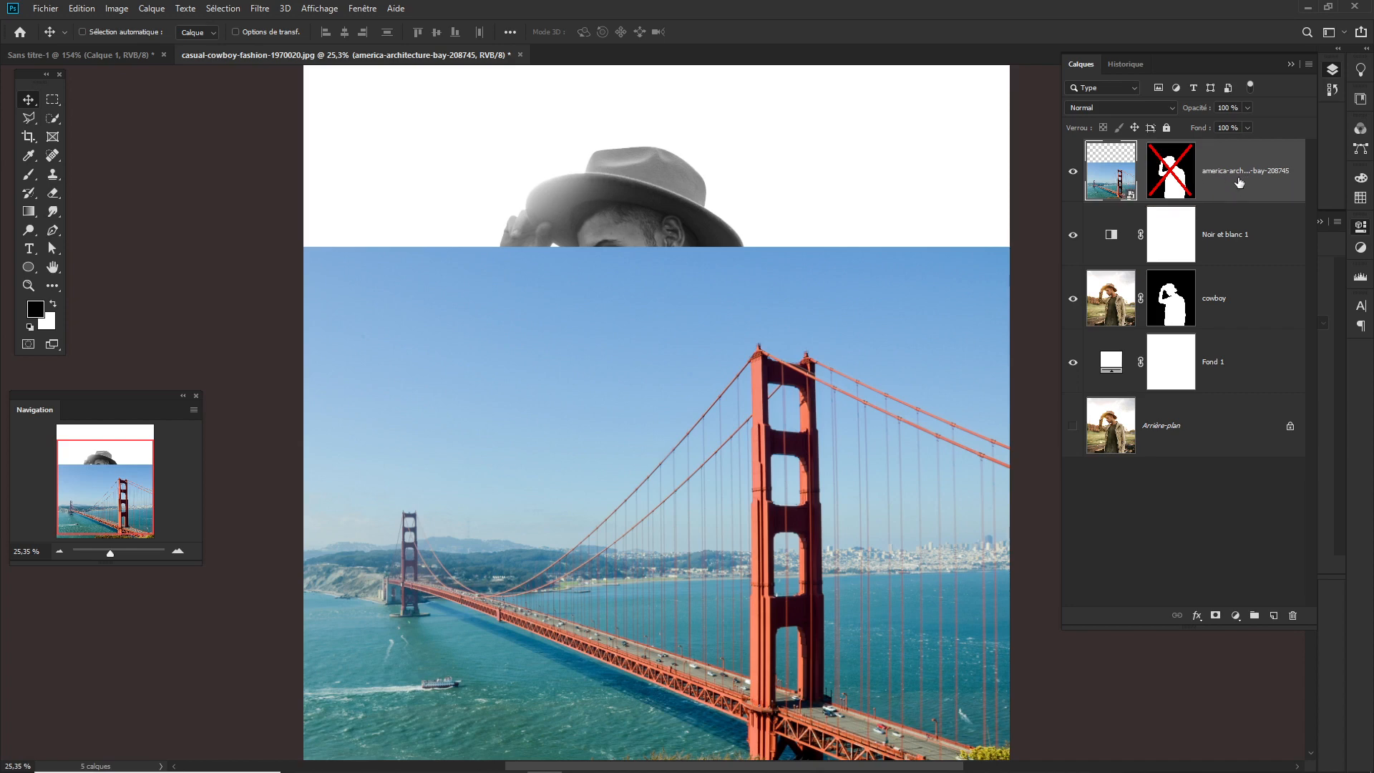
- Rasterize the bridge layer and select a full-width rectangular strip across the sky's upper edge, above the bridge tower
right_click(1256, 189)
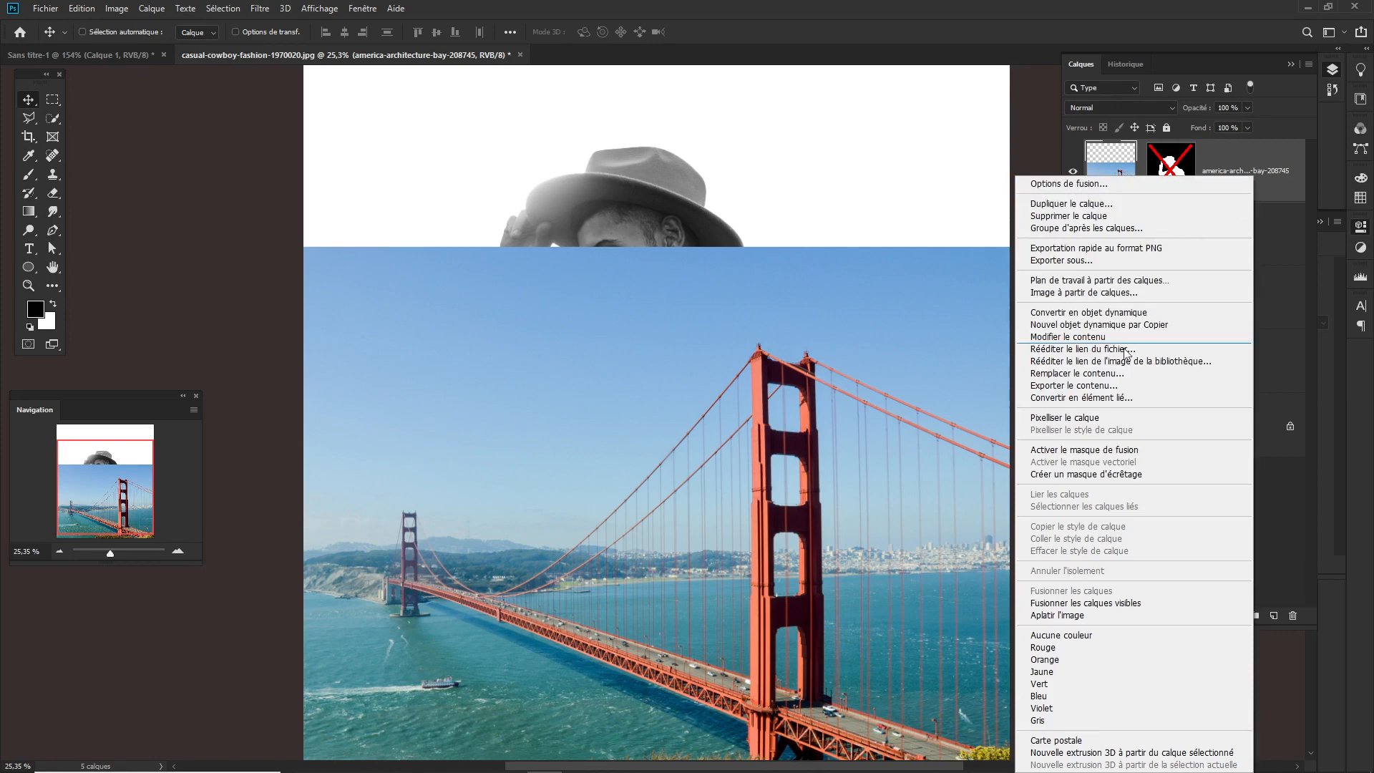
click(1088, 418)
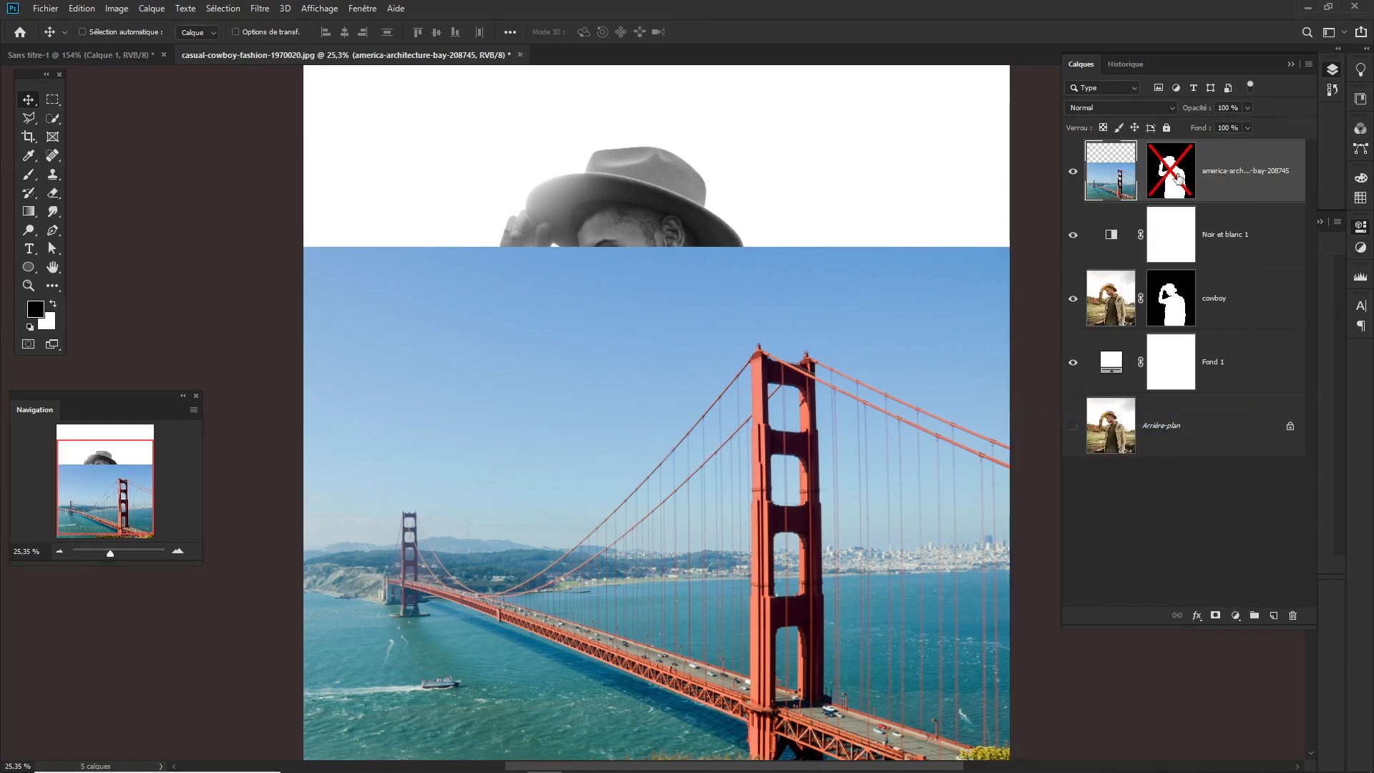
key(m)
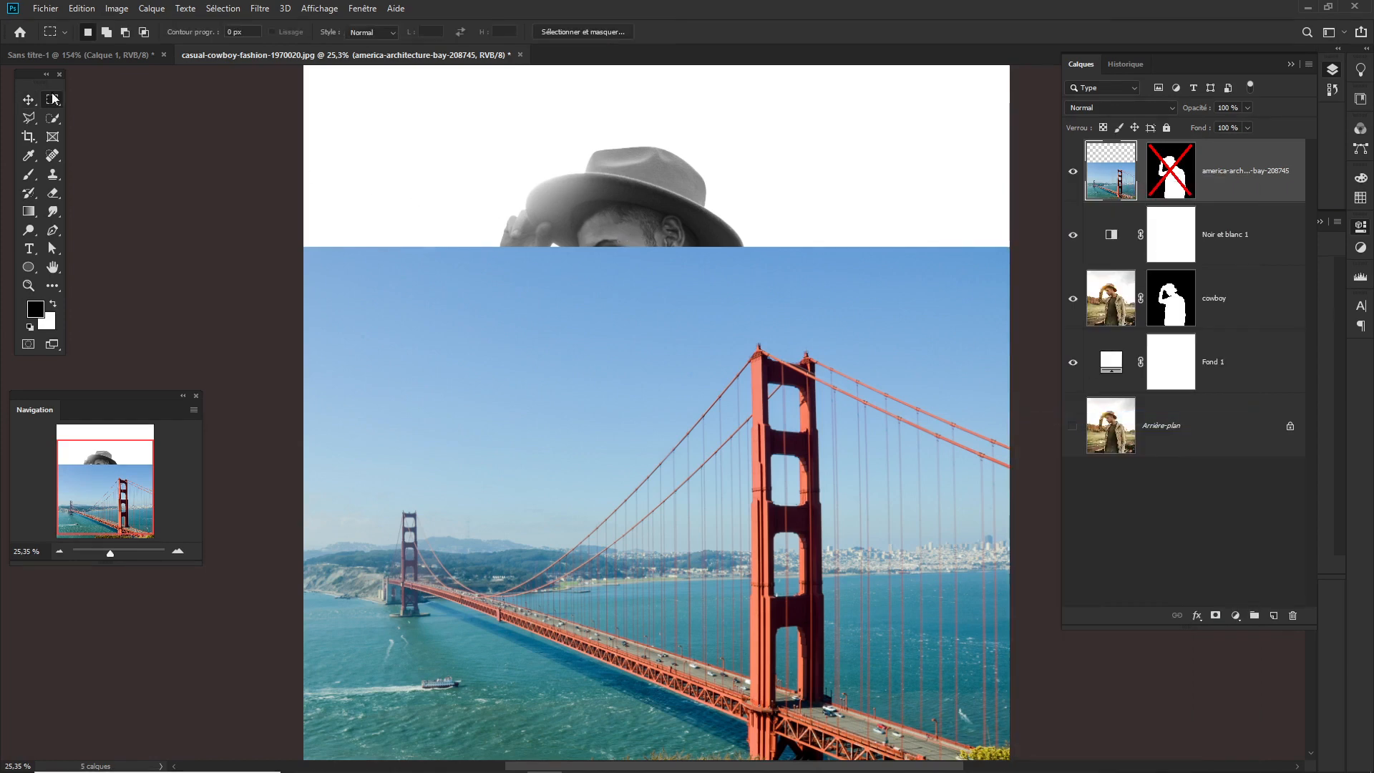
drag(305, 212, 1035, 336)
- Try to stretch the selected sky strip upward over the hat, and undo the transformation
key(ctrl+t)
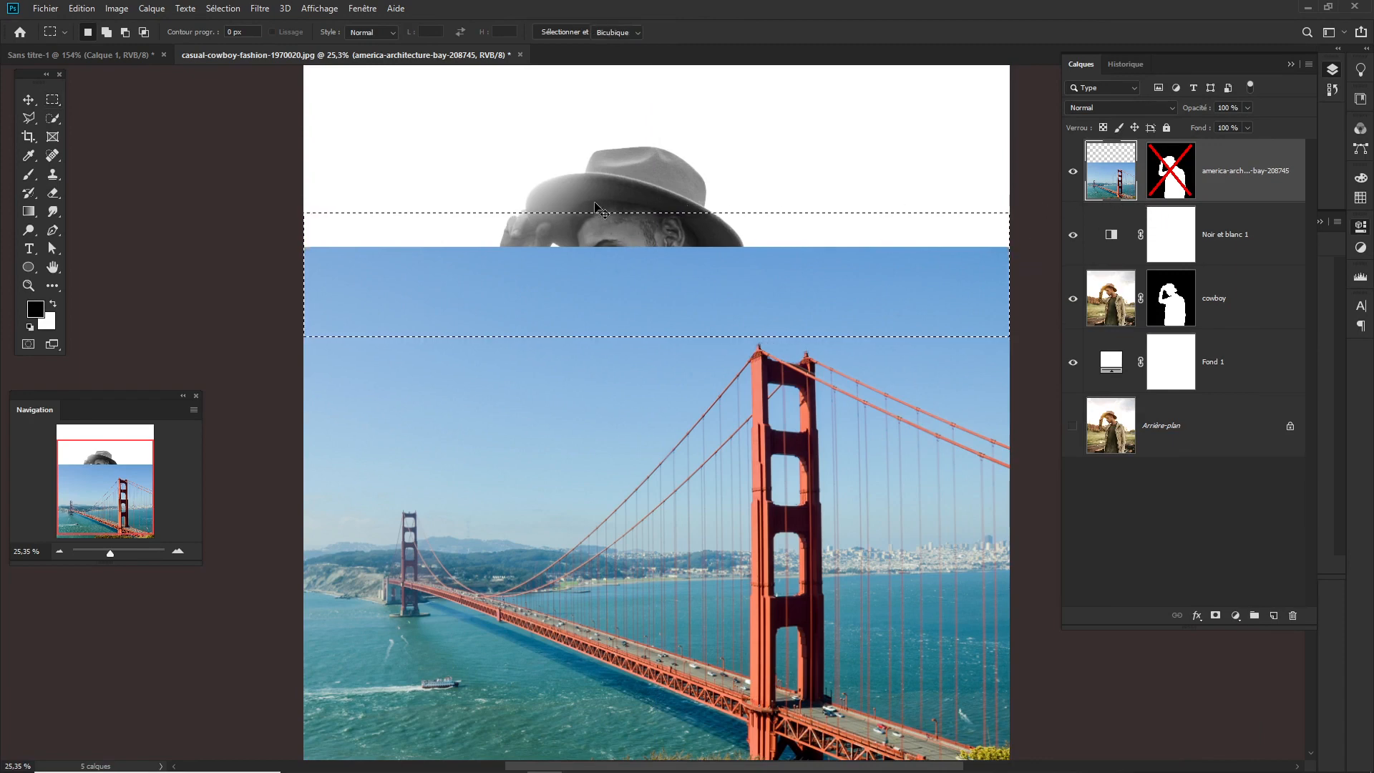
drag(654, 213, 651, 75)
key(Return)
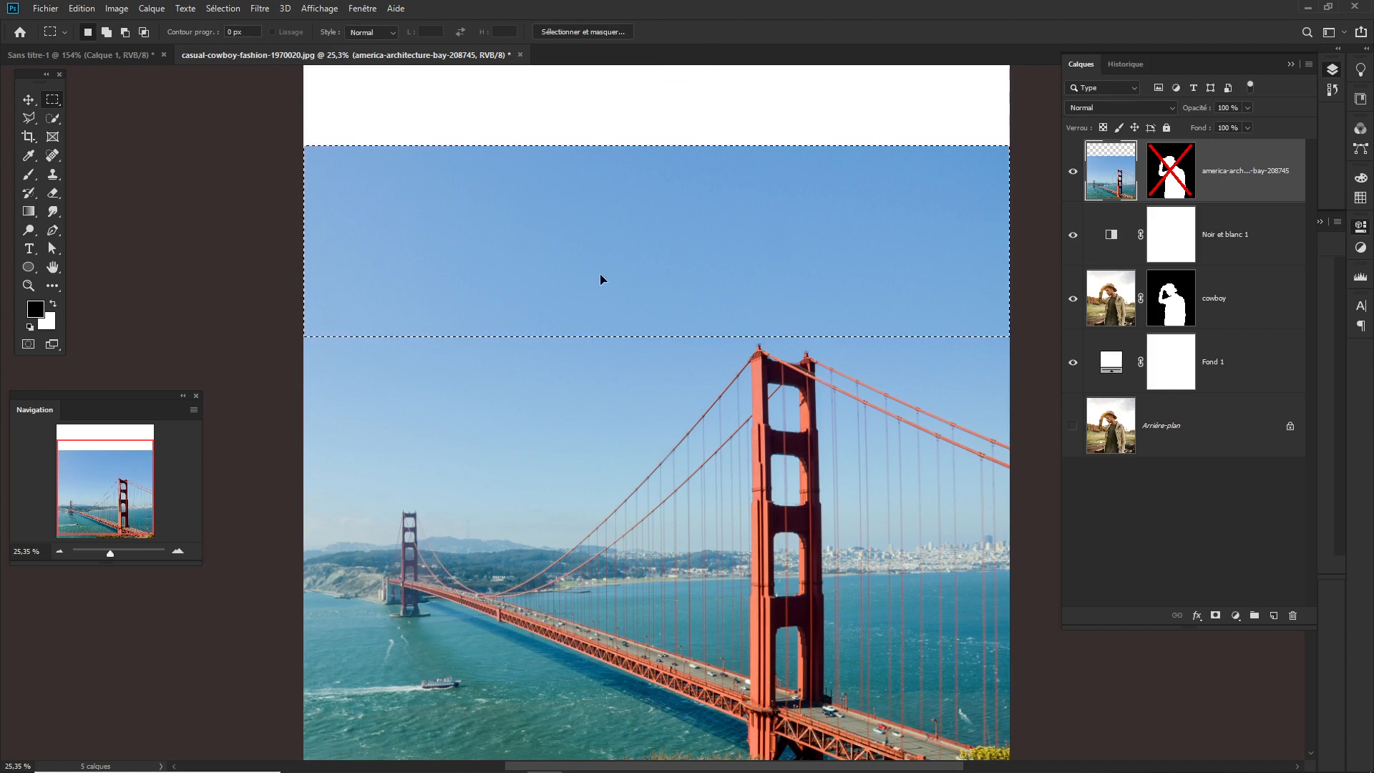
key(ctrl+z)
- Stretch the selected sky strip upward past the hat, deselect it, and re-enable the bridge layer's mask
key(ctrl+t)
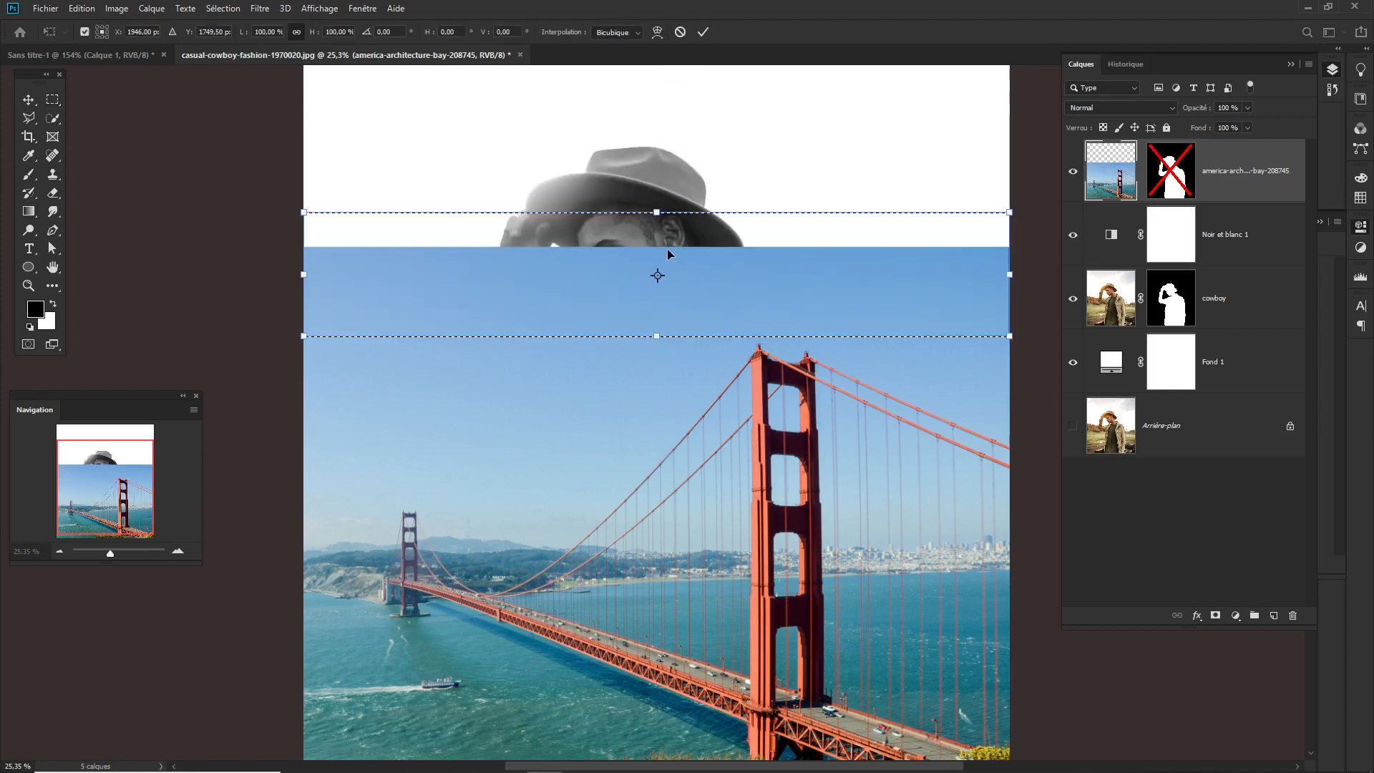
drag(657, 215, 669, 150)
key(Return)
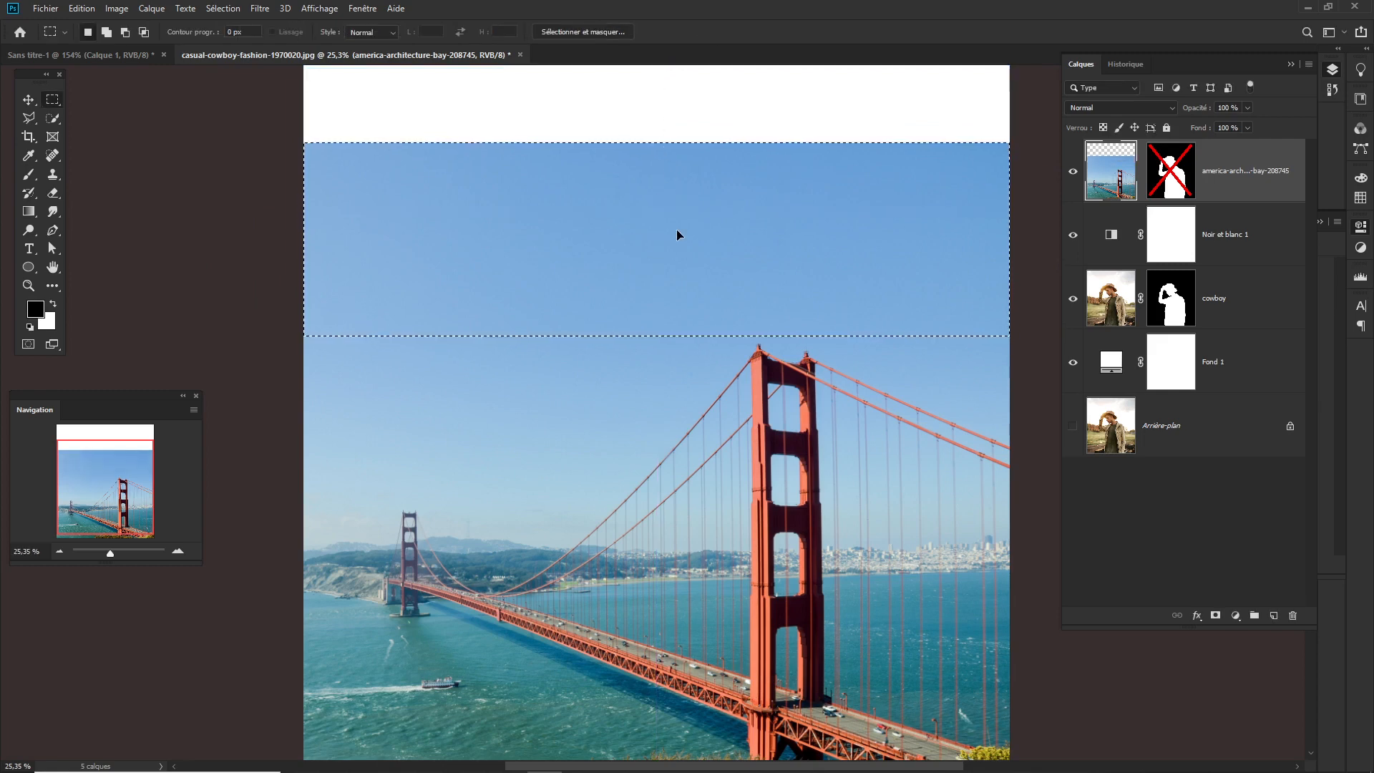
key(ctrl+d)
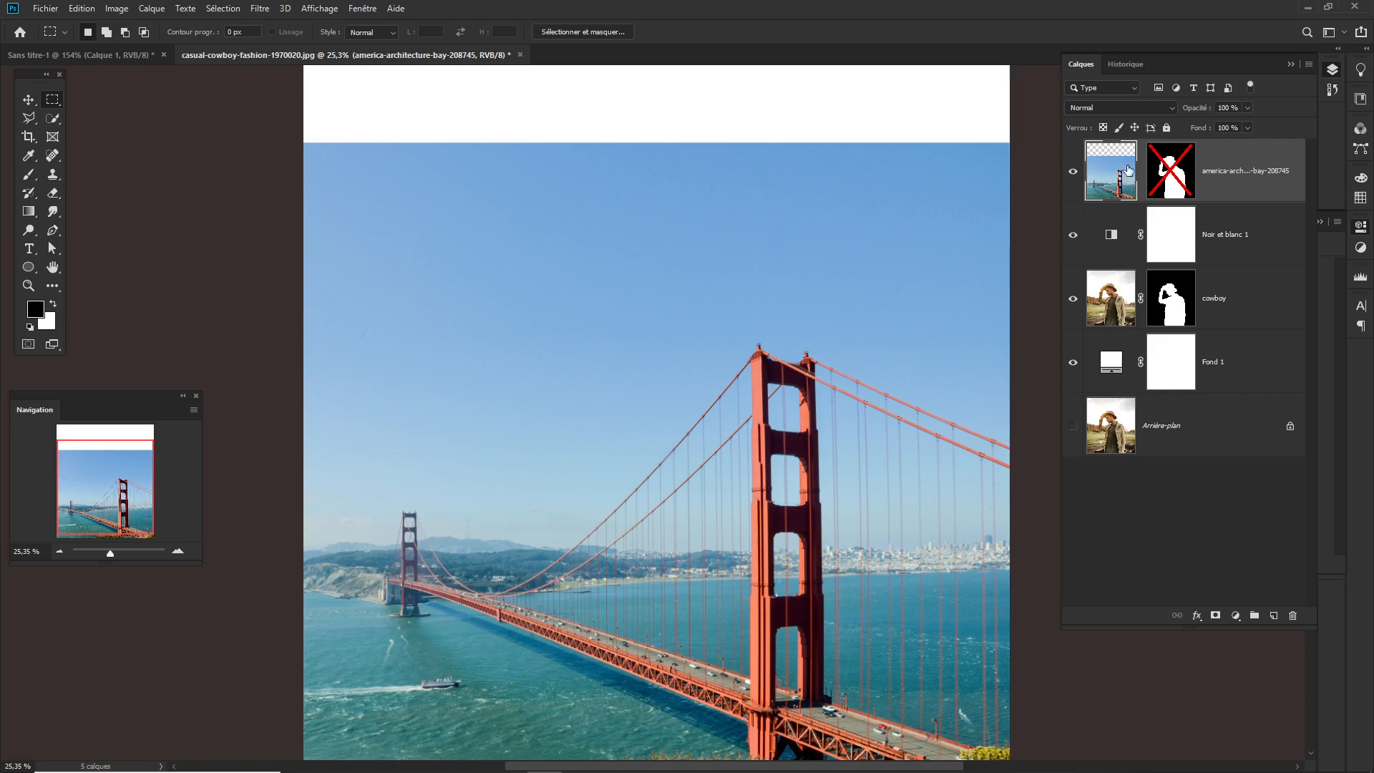
shift+click(1174, 183)
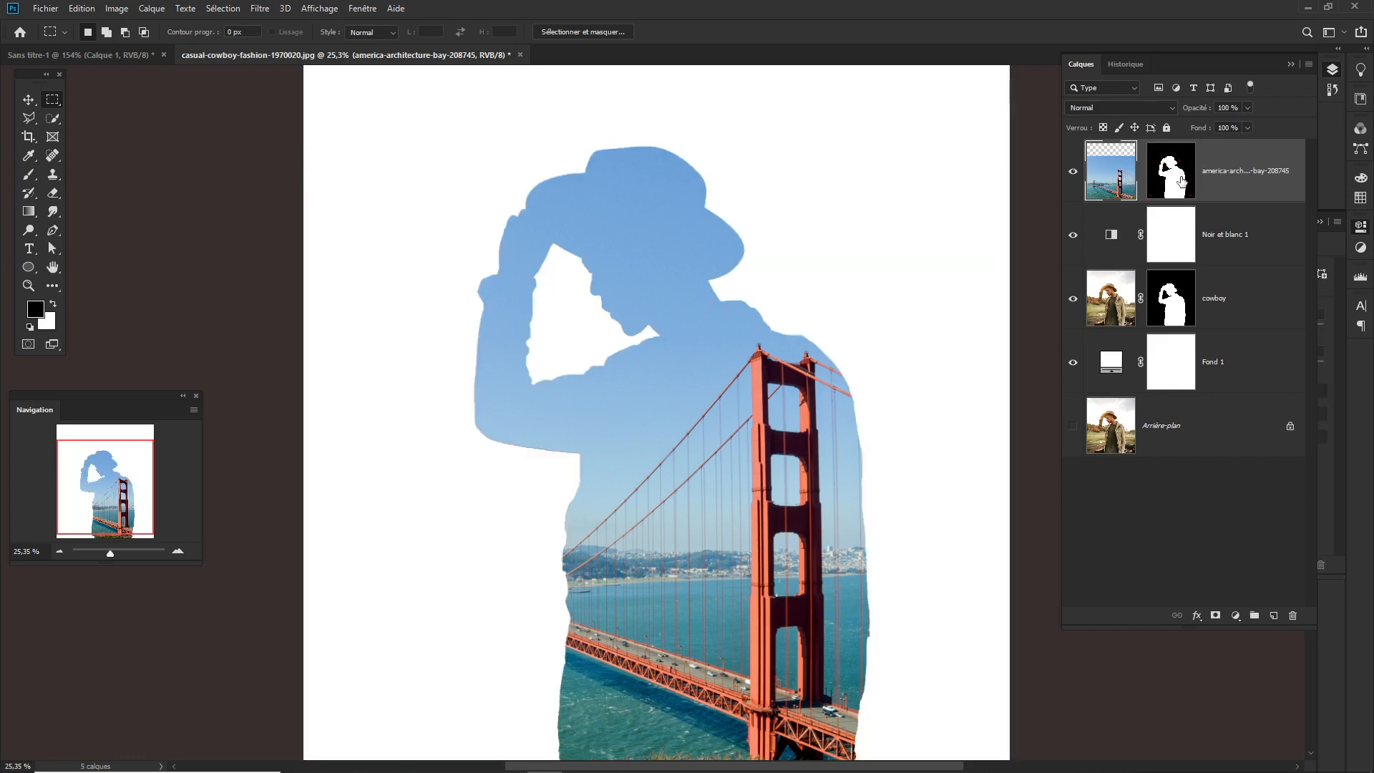
- Duplicate the bridge layer, hide the original, and make the copy the active layer
scroll(714, 384, down, 2)
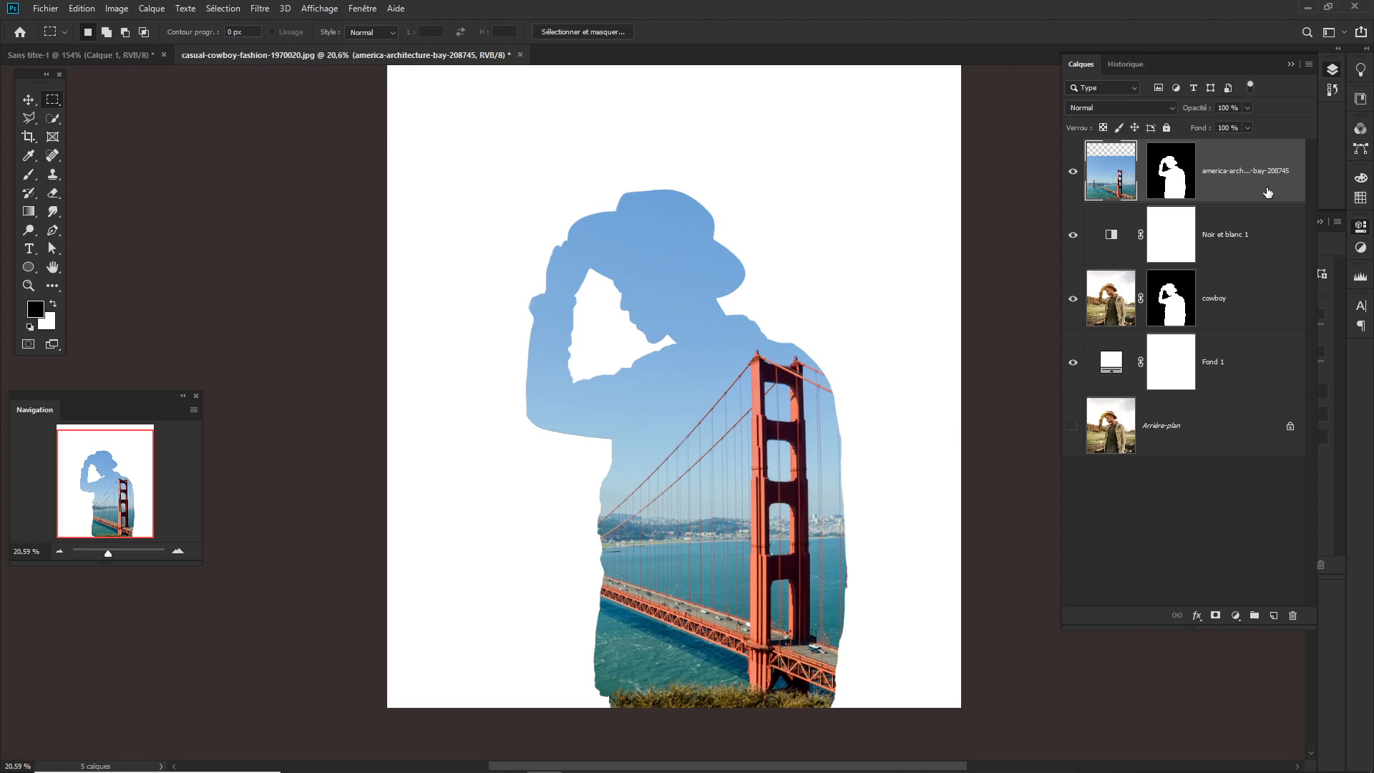
key(ctrl+j)
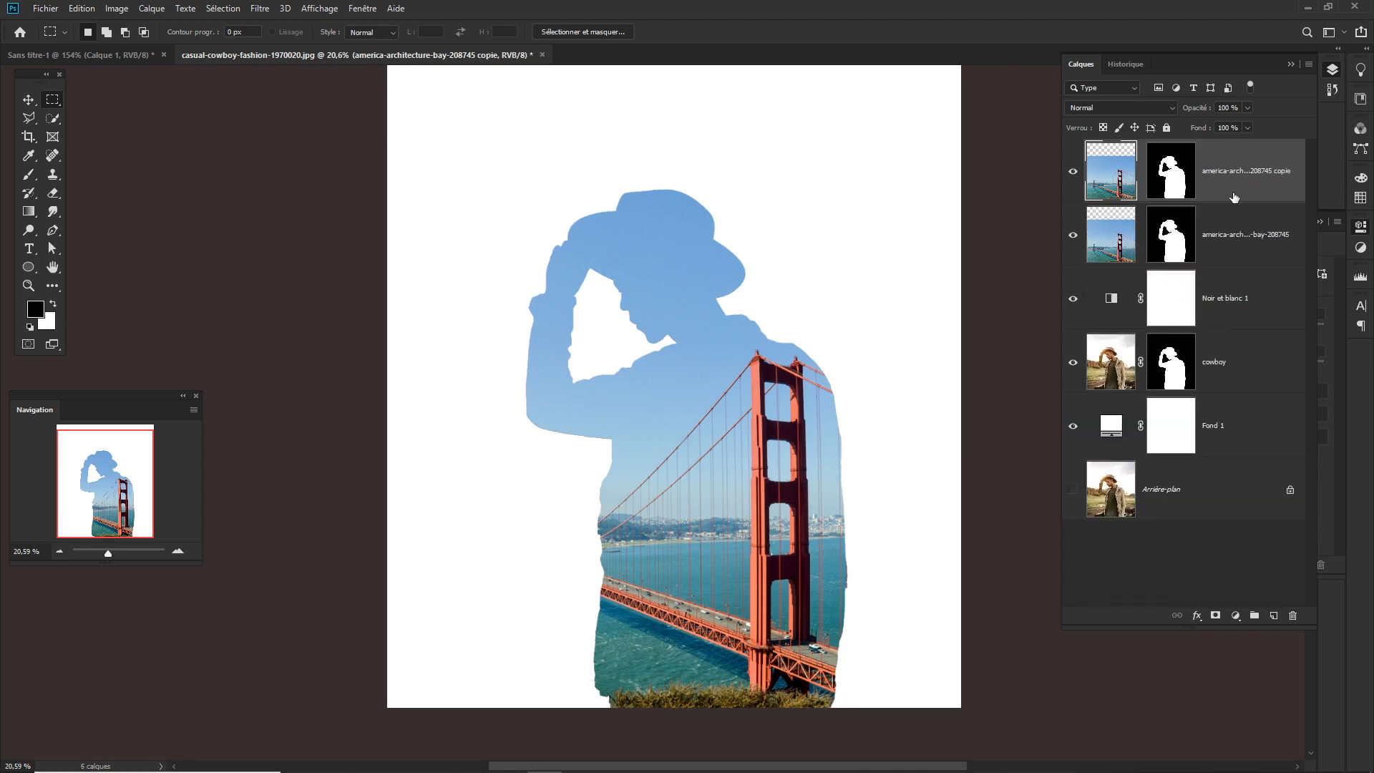
key(ctrl+z)
drag(1251, 187, 1274, 616)
click(1073, 237)
click(1220, 237)
click(1231, 166)
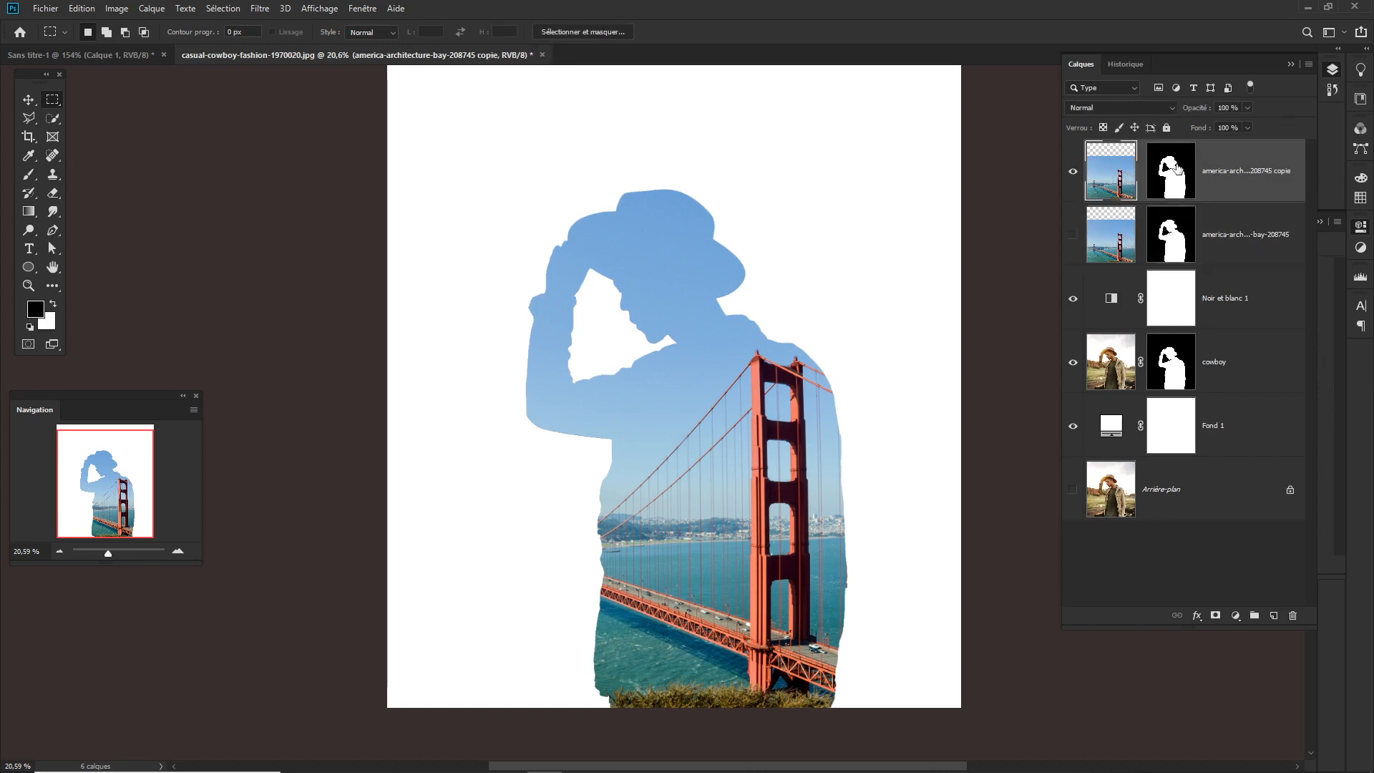
- Test the brush on the copy's mask, painting black to reveal the face and white to restore the bridge image
click(1172, 176)
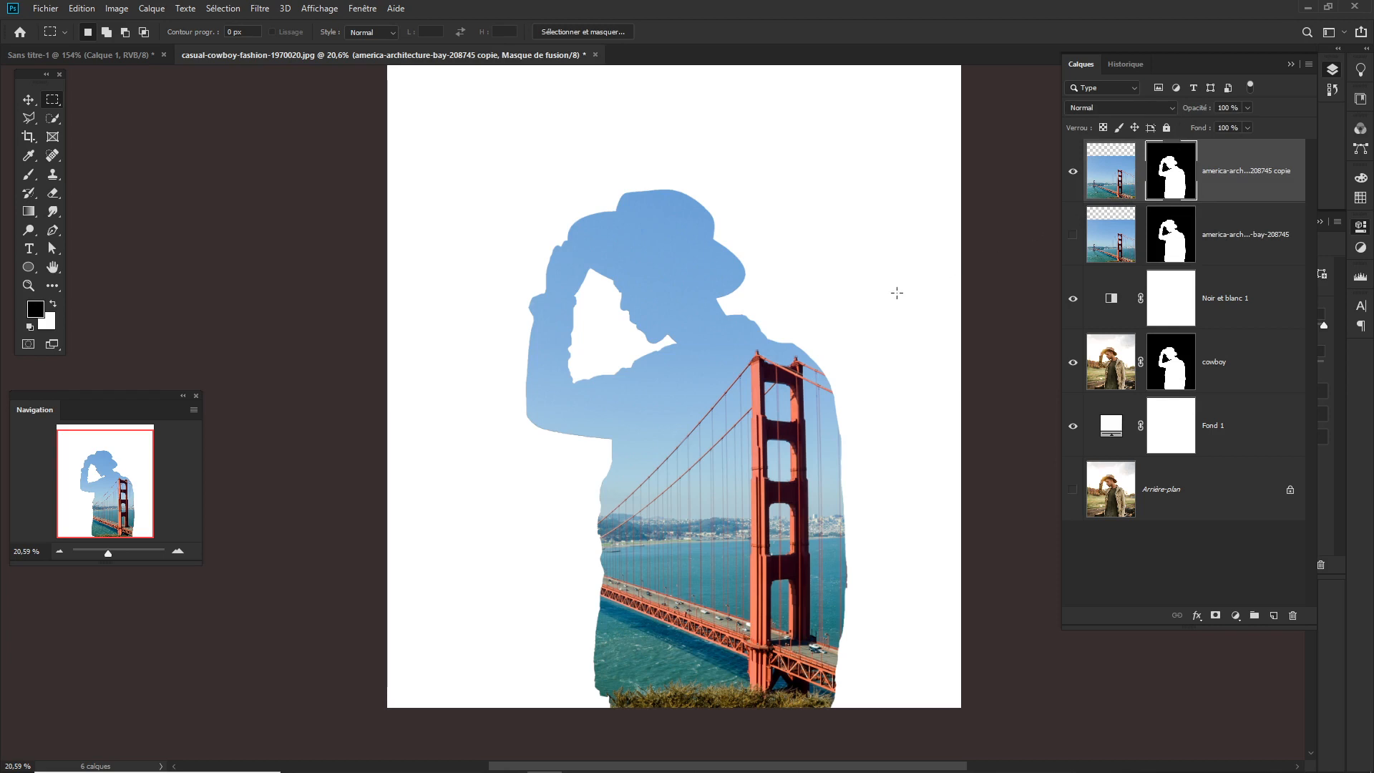
key(b)
mouse_move(583, 292)
mouse_down()
mouse_move(607, 306)
mouse_move(595, 317)
mouse_move(620, 305)
mouse_up()
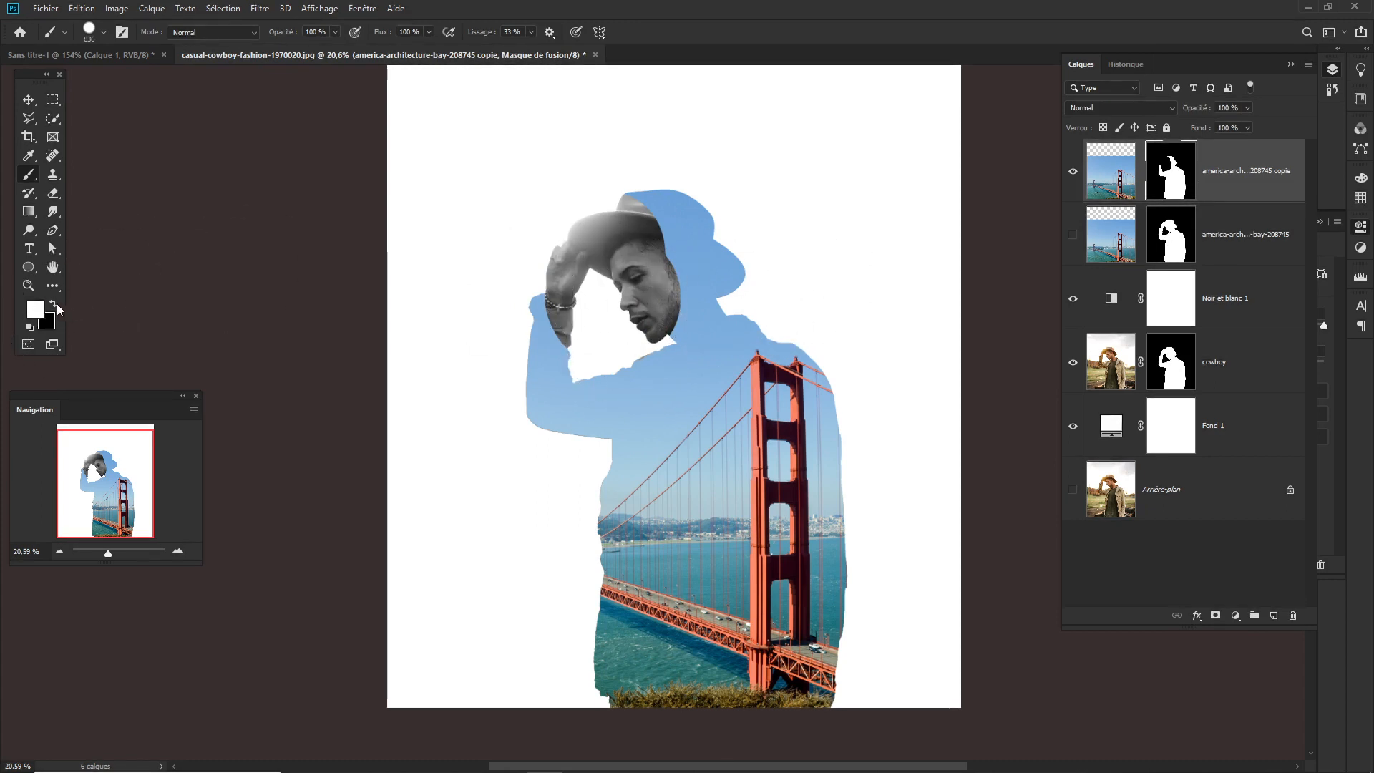
mouse_move(609, 287)
mouse_down()
mouse_move(634, 253)
mouse_move(601, 322)
mouse_move(635, 200)
mouse_move(572, 298)
mouse_move(555, 258)
mouse_up()
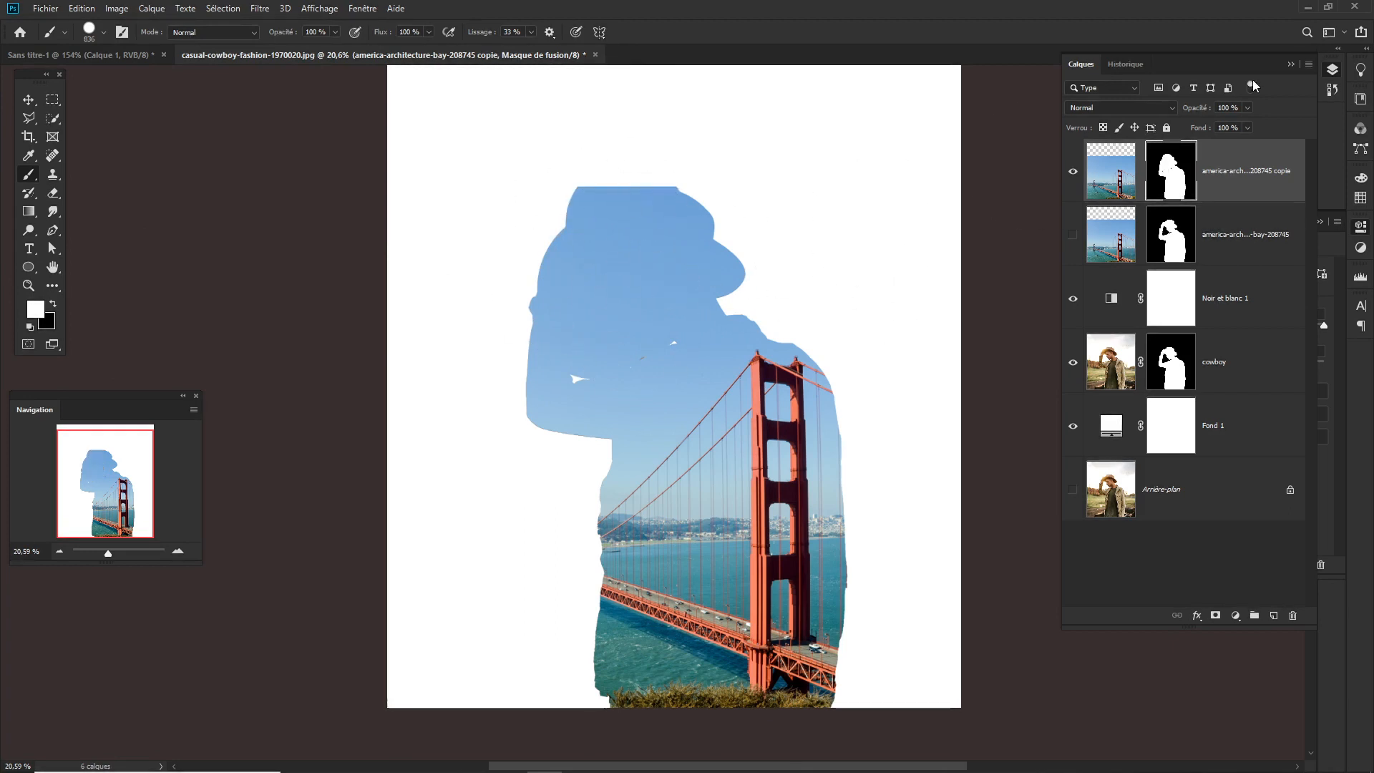
- Replace the copy's painted mask with a new one made from the silhouette mask of the original bridge layer
right_click(1174, 182)
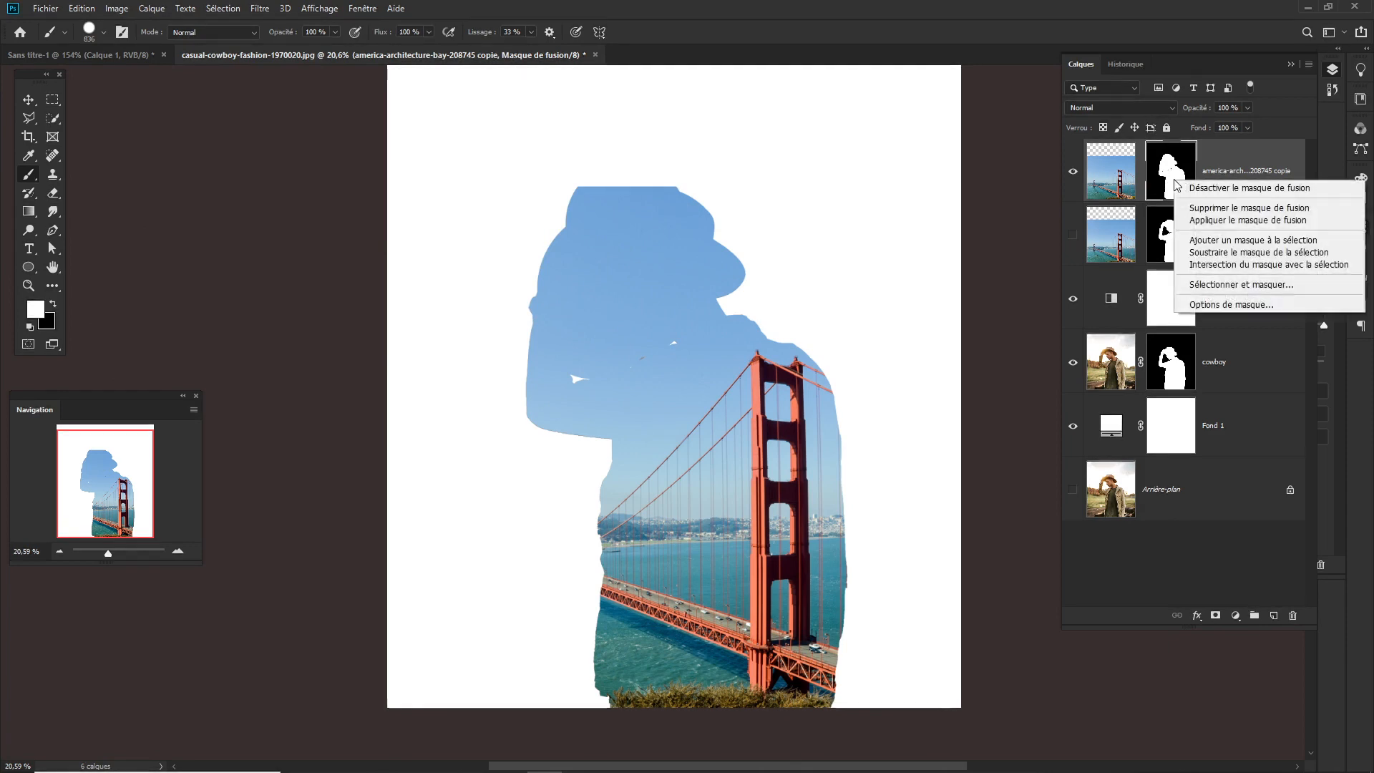
click(1223, 209)
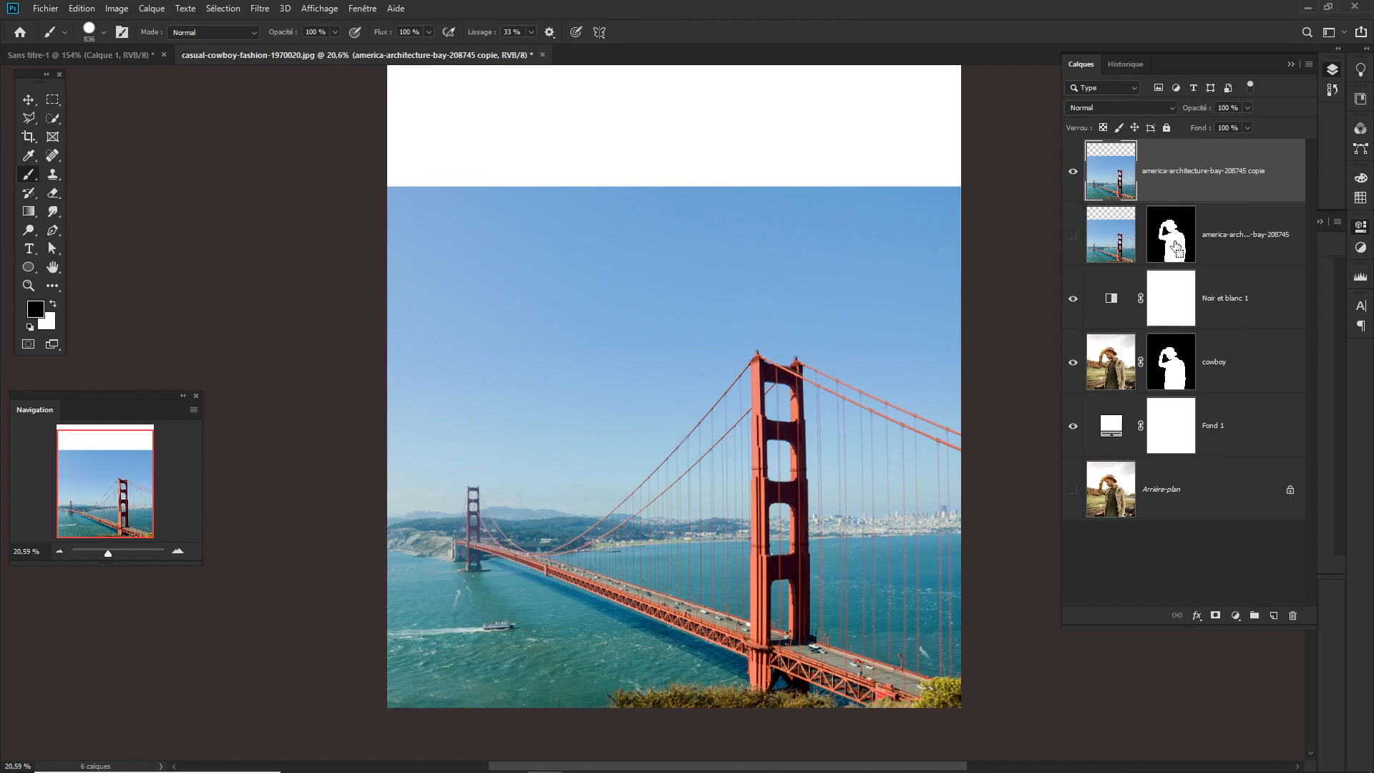
ctrl+click(1176, 247)
click(1216, 615)
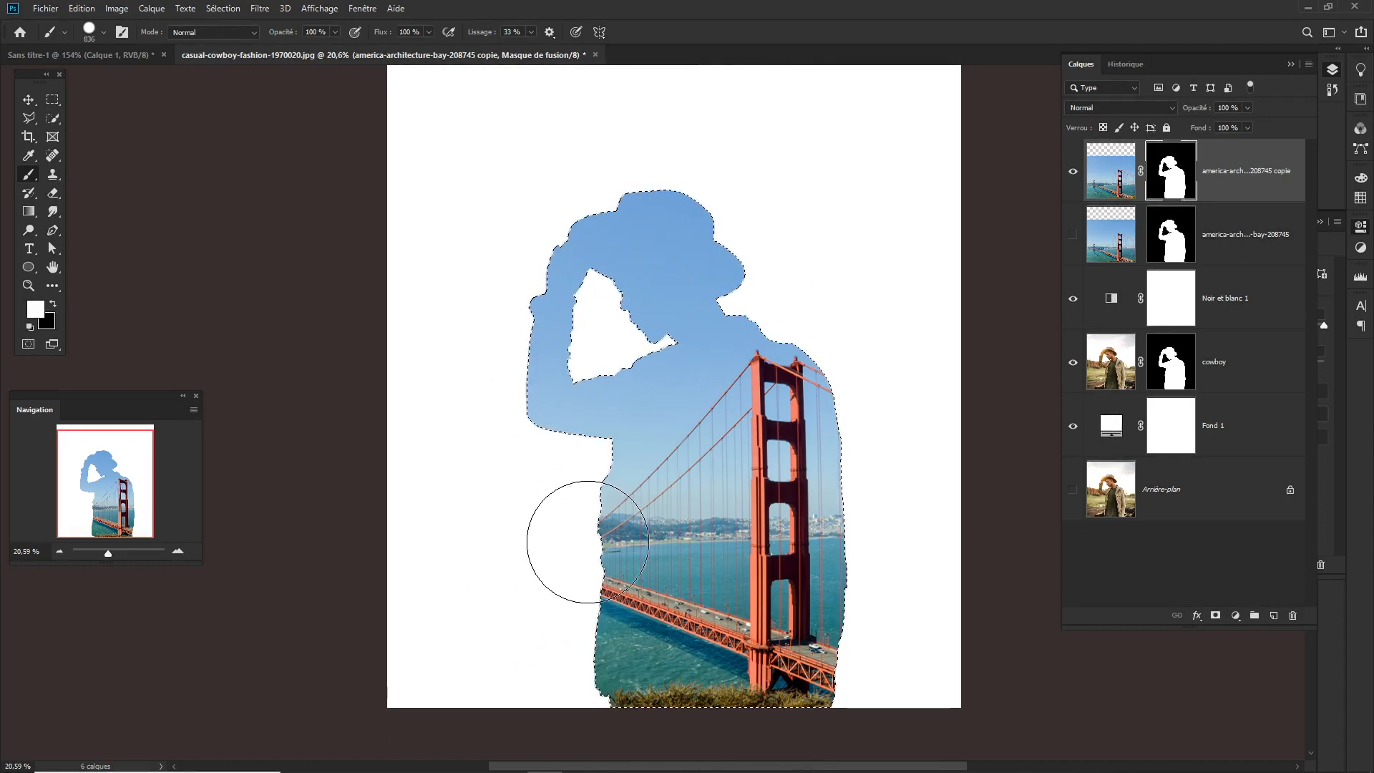
- Enlarge the mask brush to 1302 px and deselect the silhouette
key(x)
key(x)
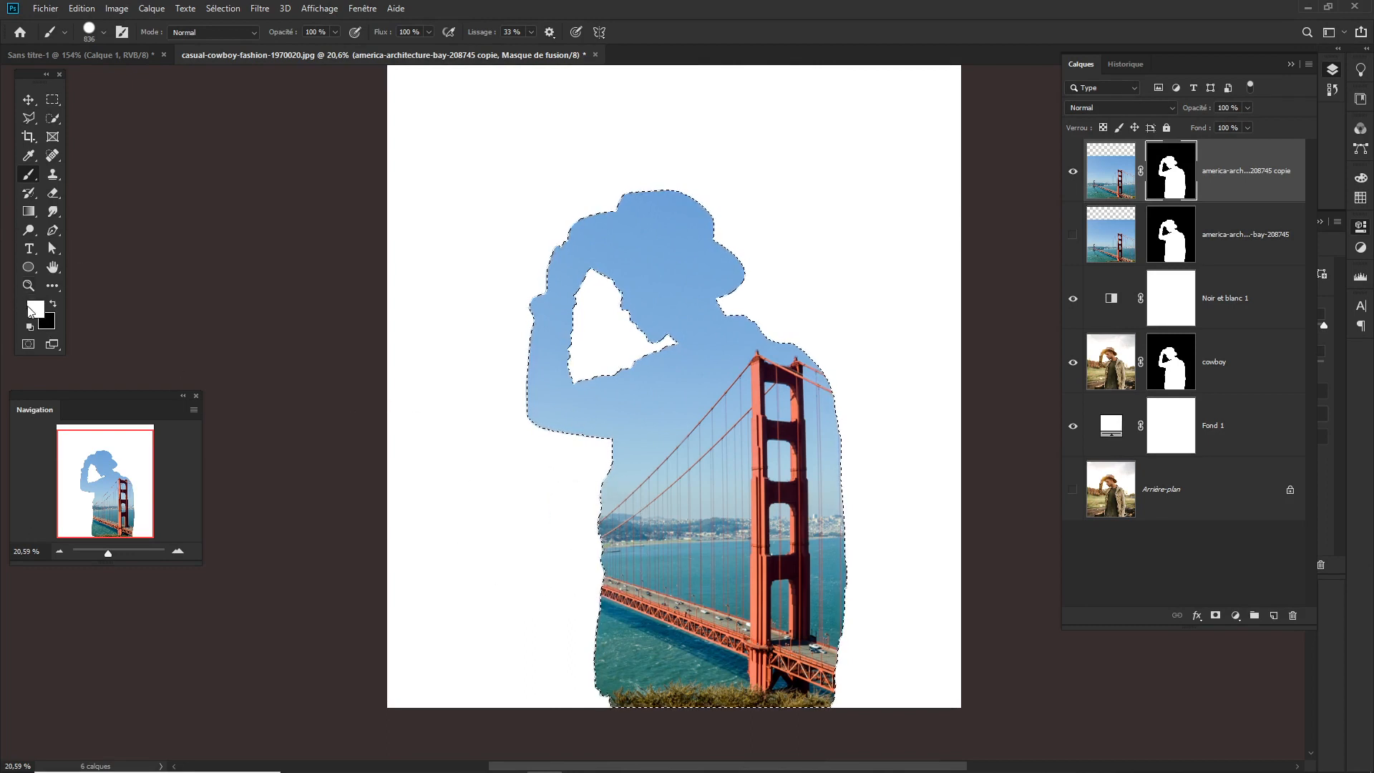
mouse_move(515, 491)
mouse_down()
mouse_move(546, 515)
mouse_move(550, 555)
mouse_up()
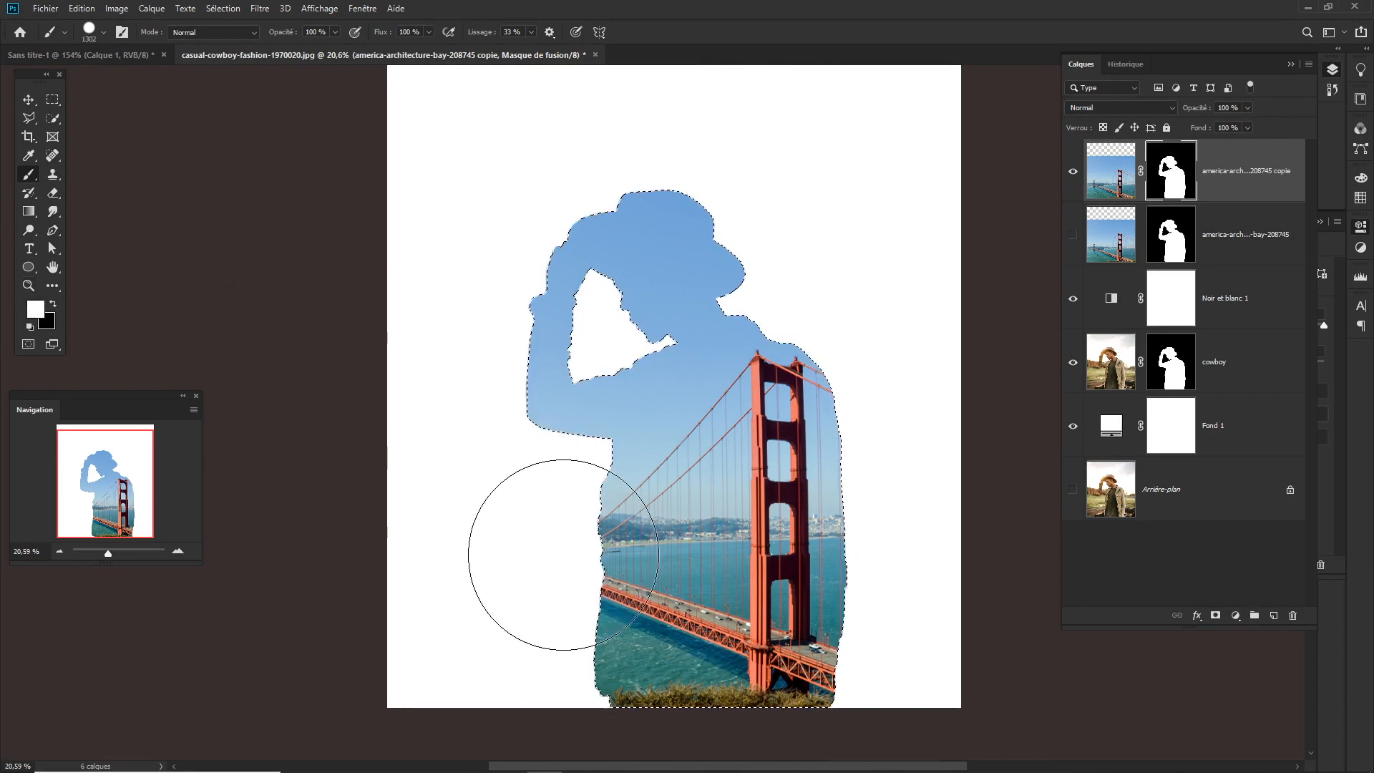
key(ctrl+d)
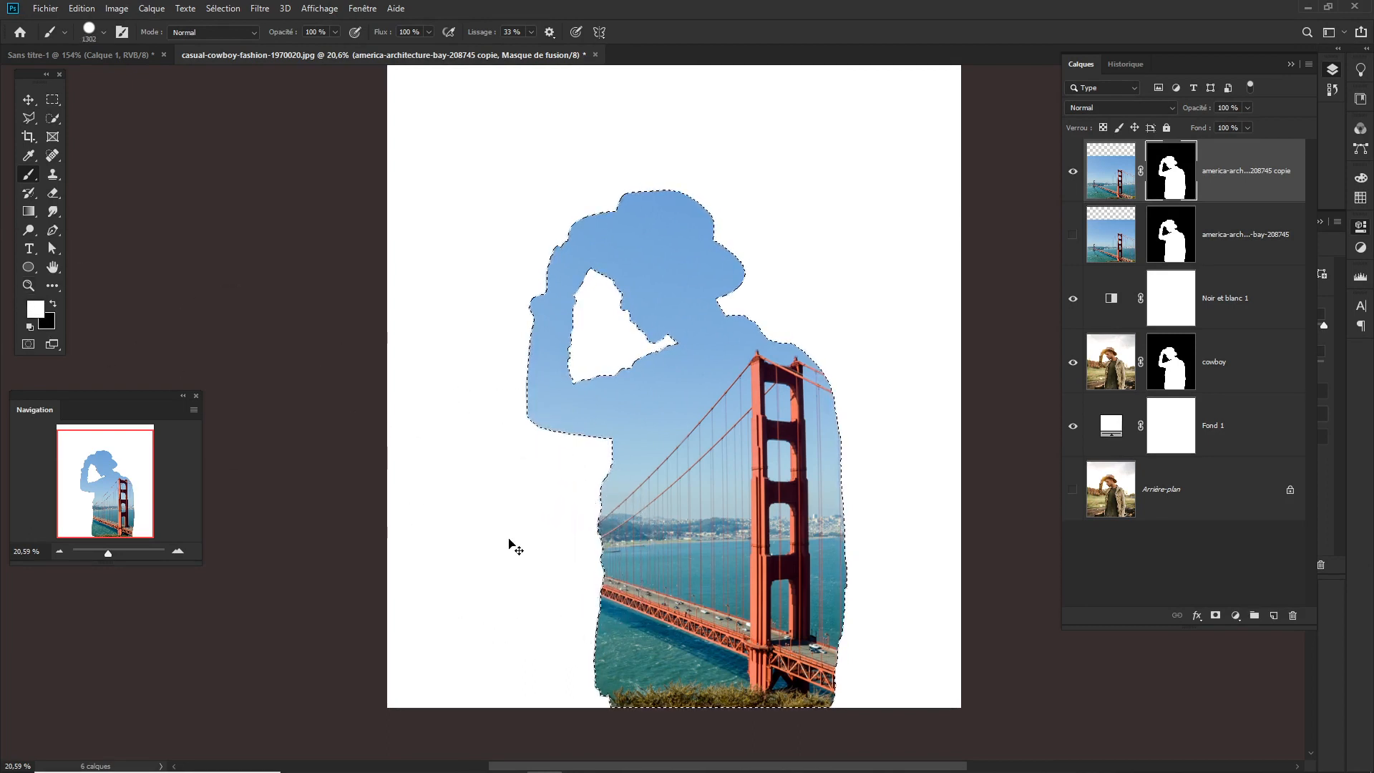
- Try painting white on the copy's mask outside the silhouette with large and small brush dabs, and undo them
click(512, 543)
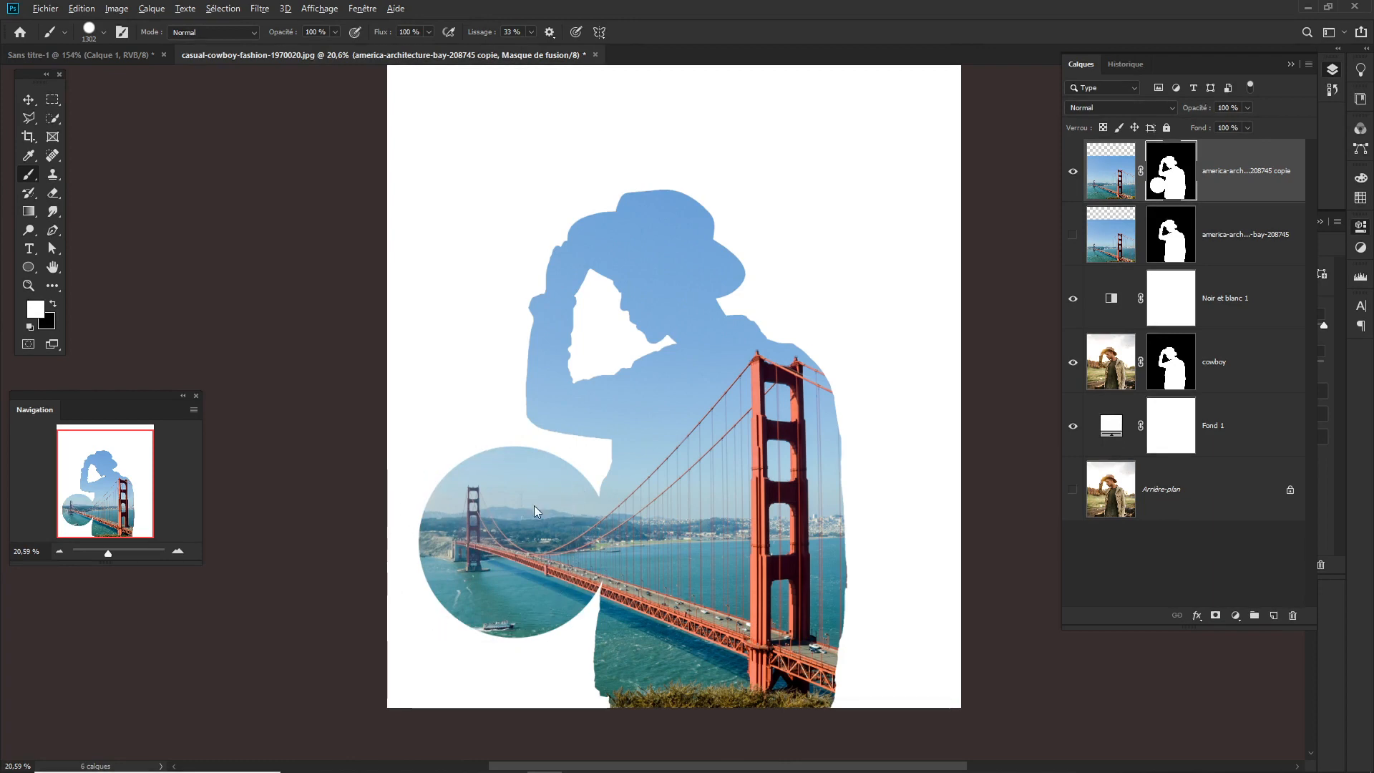
drag(534, 505, 454, 527)
mouse_move(486, 440)
mouse_down()
mouse_move(502, 440)
mouse_move(432, 435)
mouse_up()
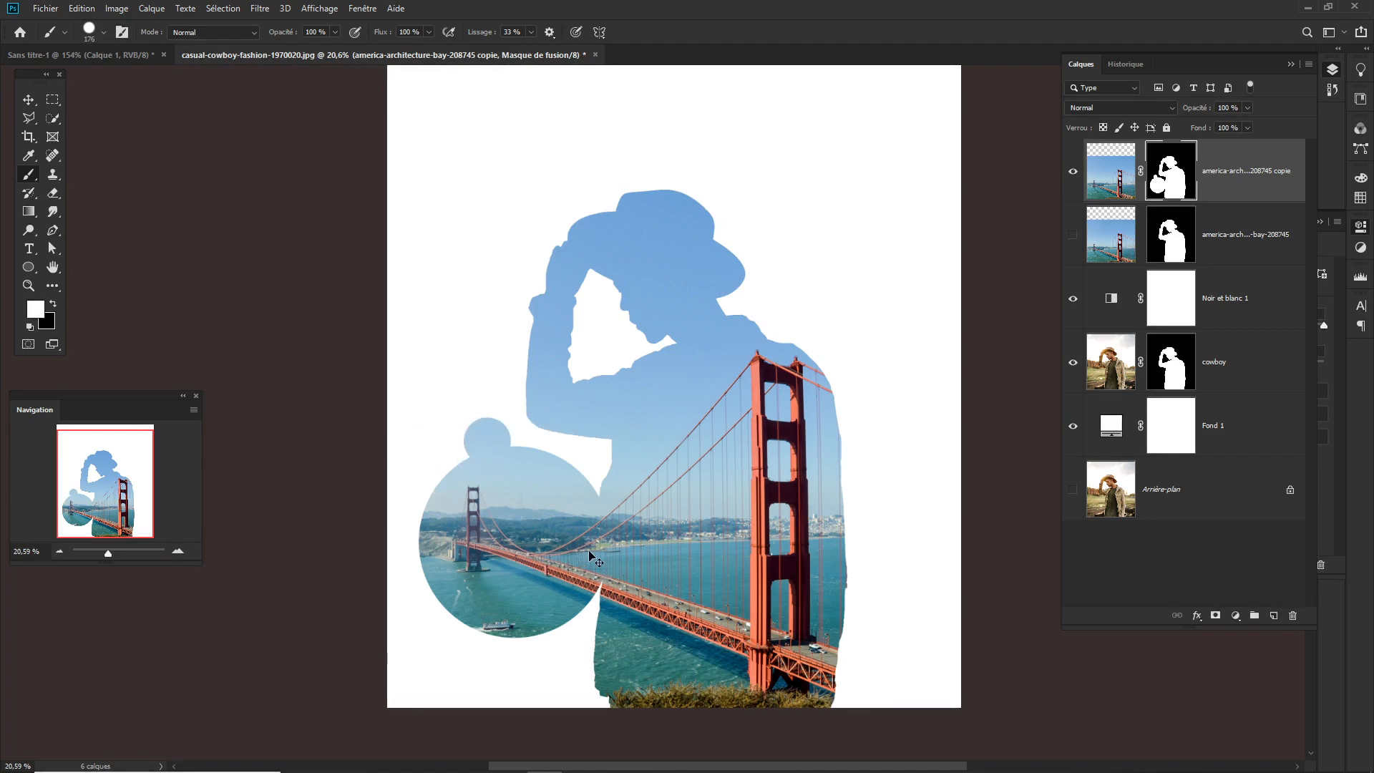
key(ctrl+shift+z)
key(ctrl+z)
key(ctrl+z)
key(ctrl+z)
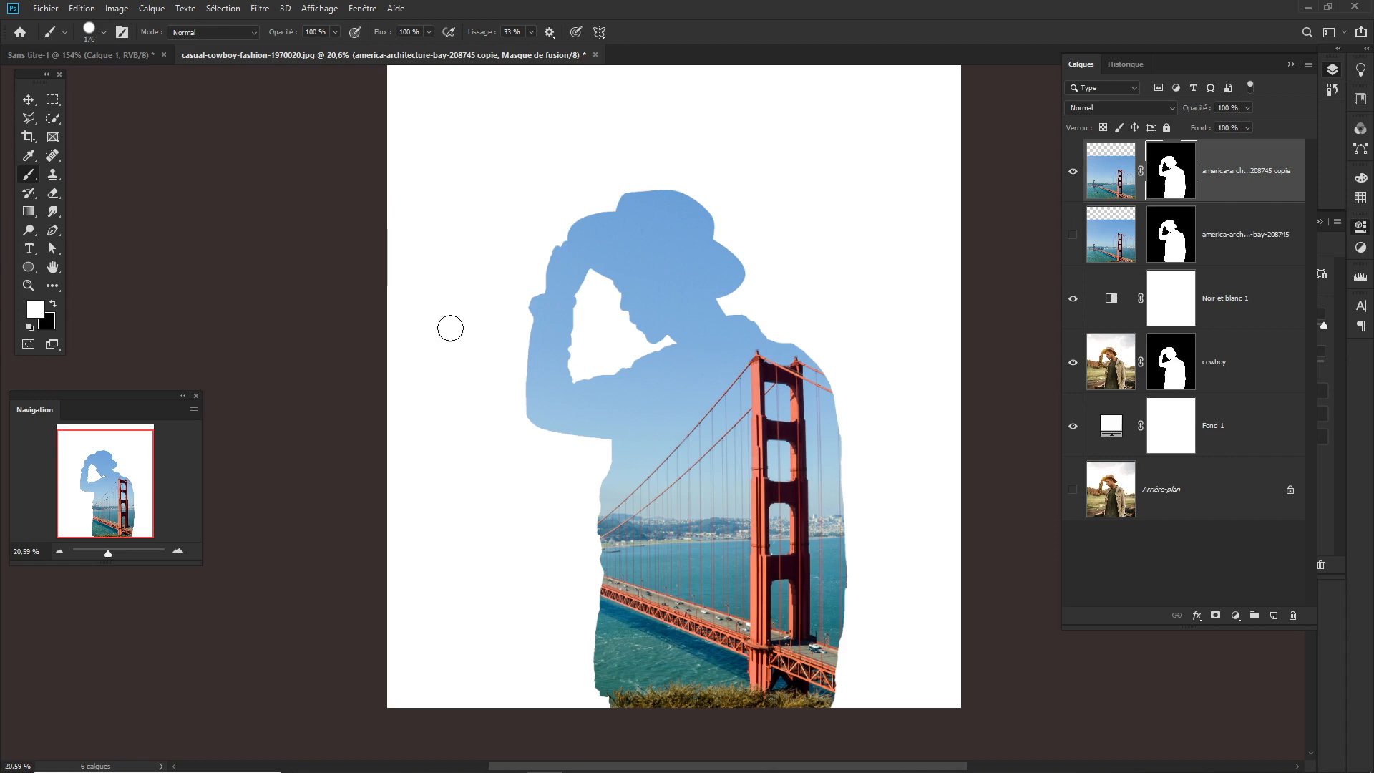
- Soften and enlarge the brush to 1370 px and paint black on the copy's mask to reveal the face and raised arm
mouse_move(509, 307)
mouse_down()
mouse_move(582, 315)
mouse_move(599, 35)
mouse_up()
drag(568, 192, 579, 195)
click(51, 304)
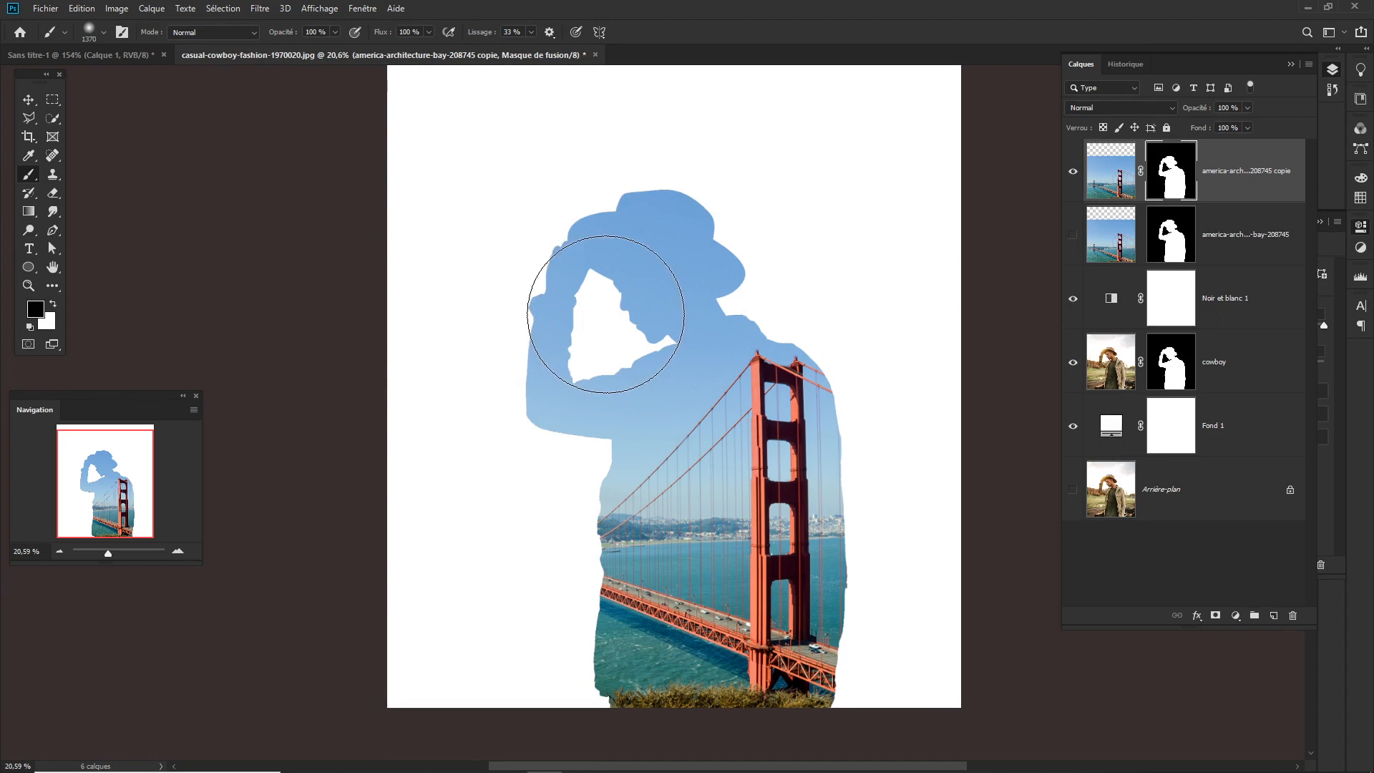
click(606, 313)
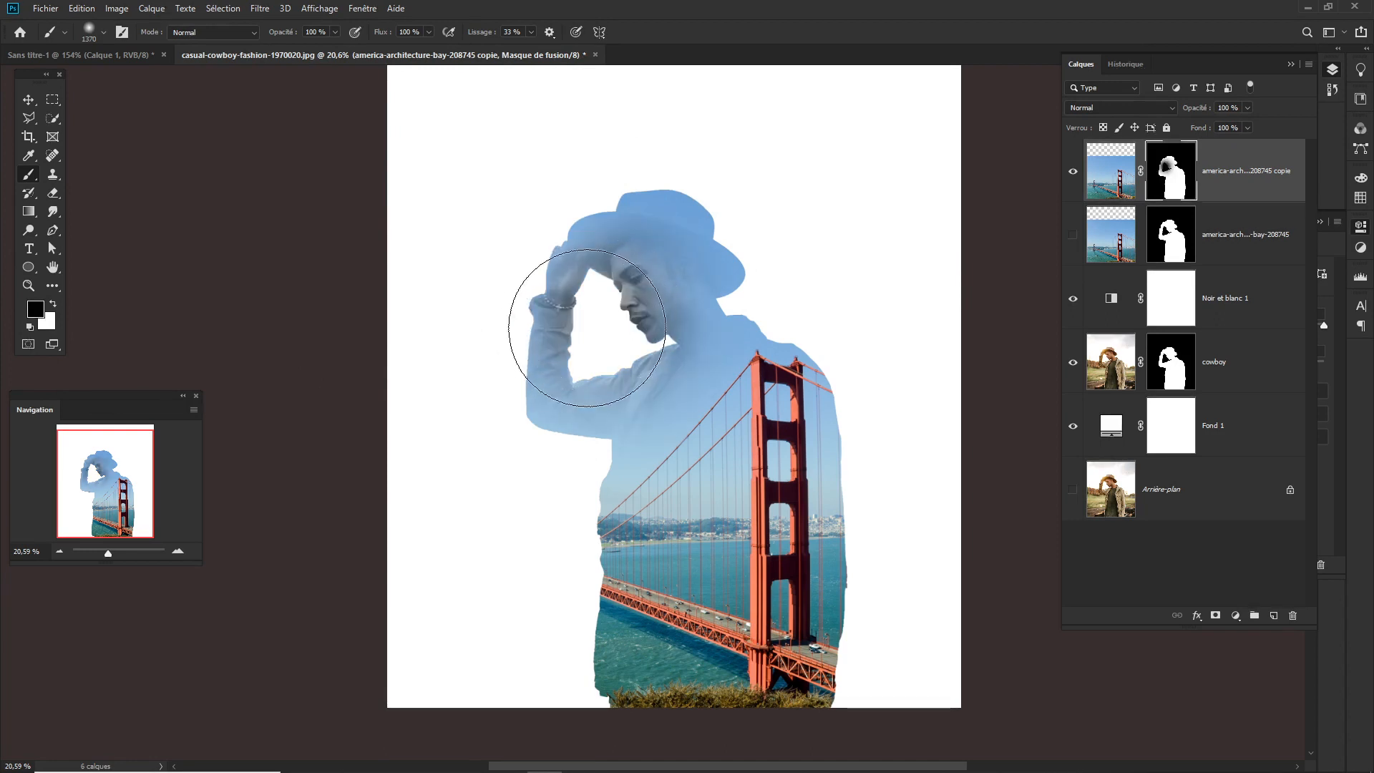
- Compare the portrait with and without the black-and-white adjustment layer by switching its visibility off and on
scroll(553, 302, up, 1)
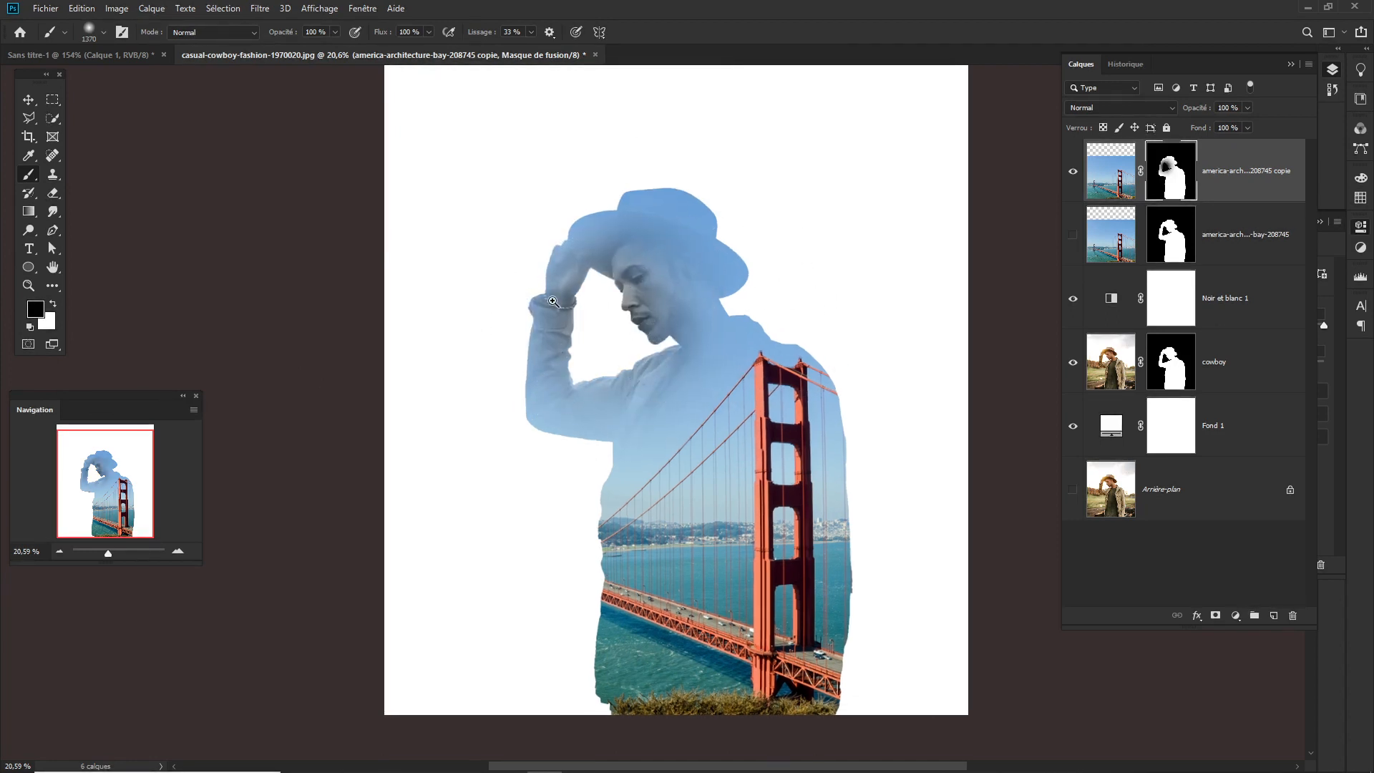
scroll(647, 306, up, 1)
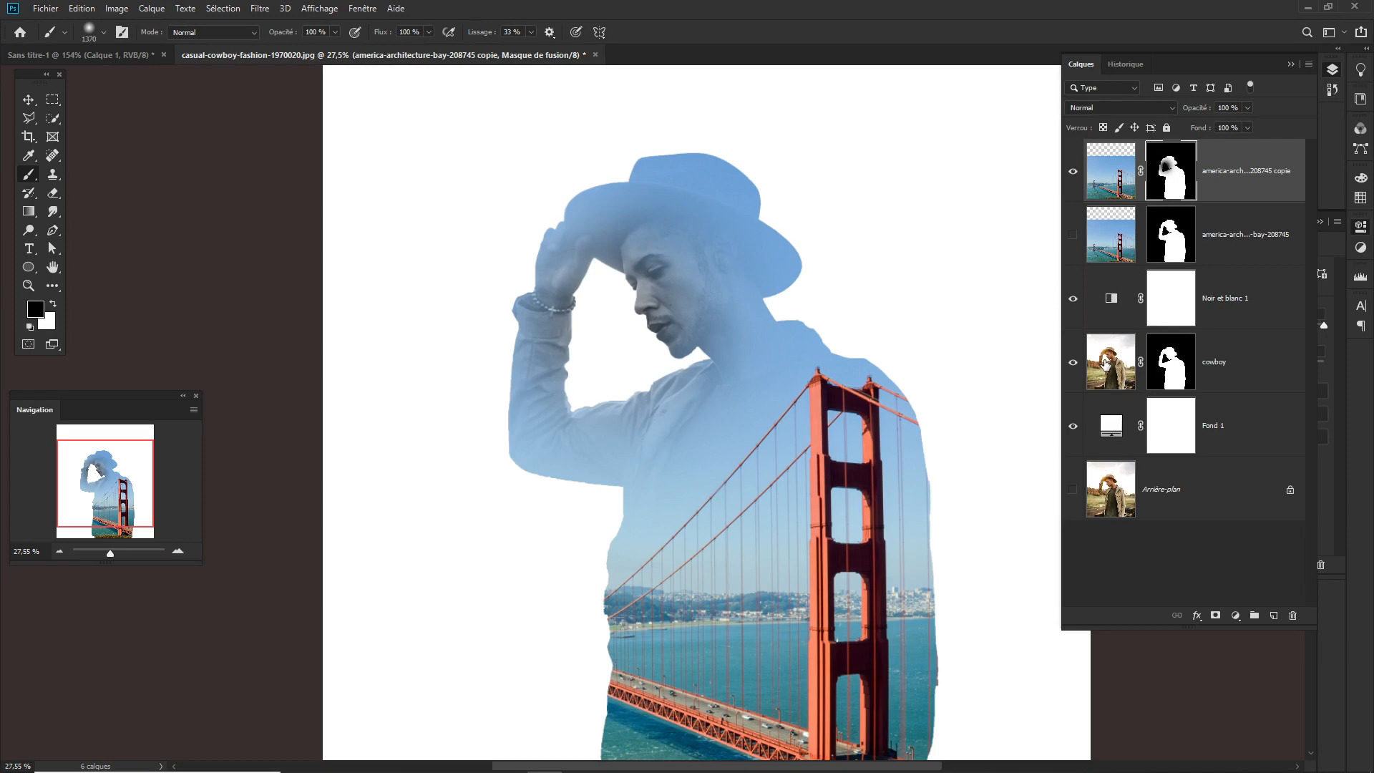
click(1073, 300)
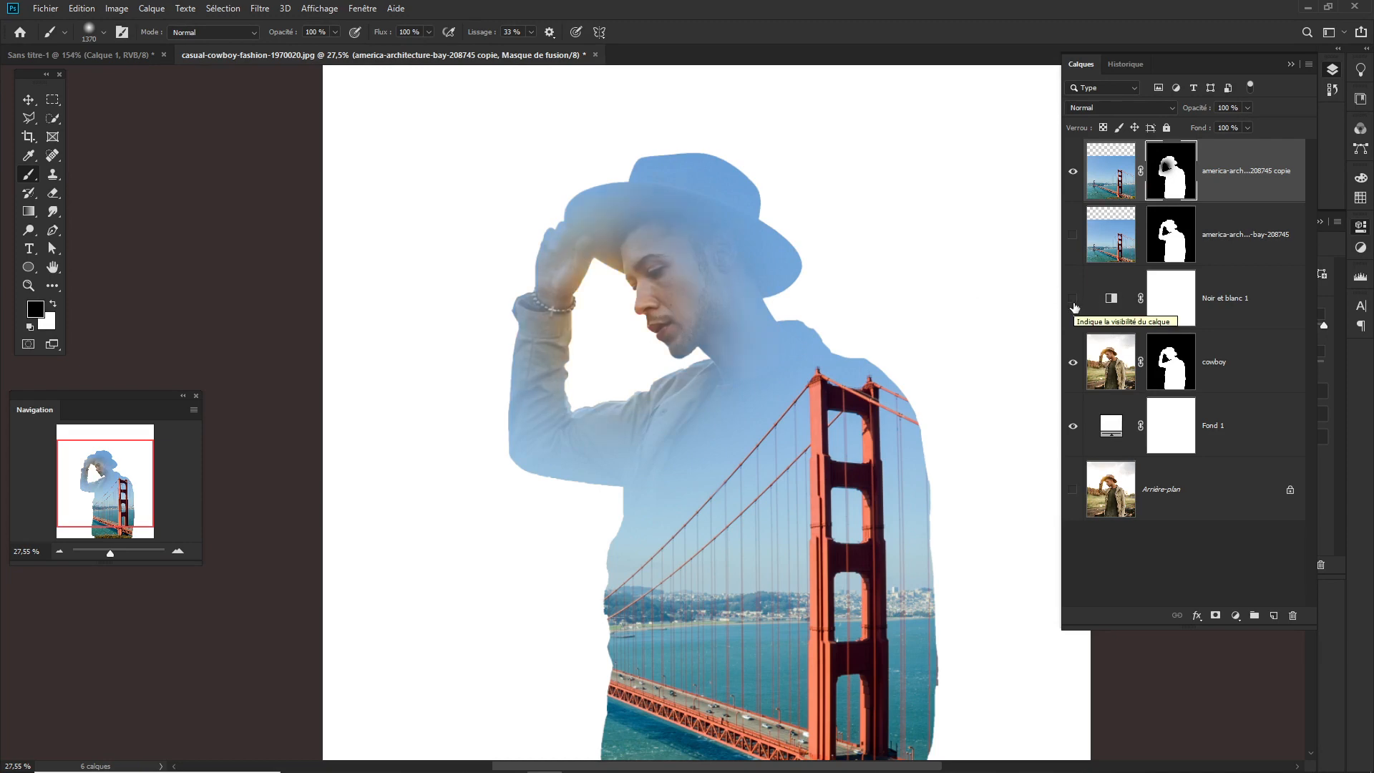
click(1073, 301)
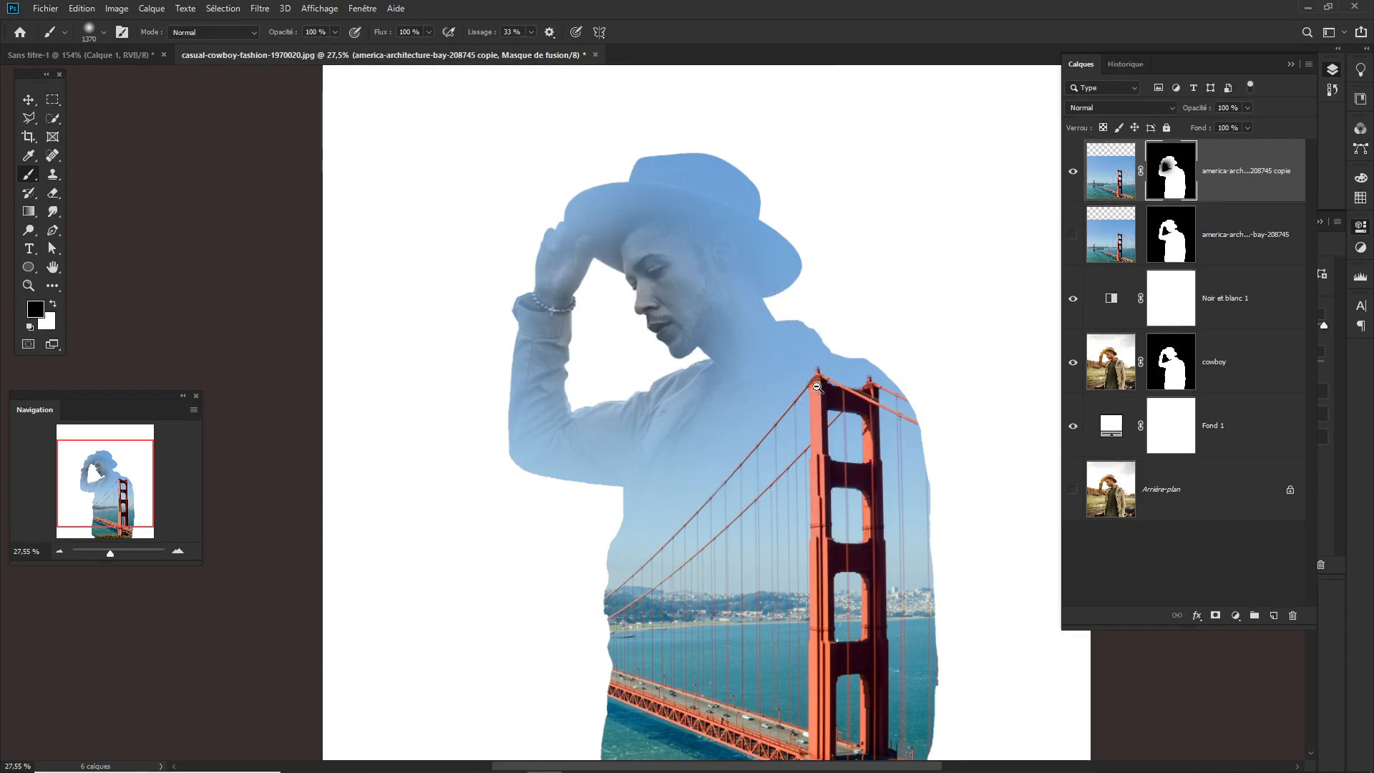
drag(816, 387, 807, 391)
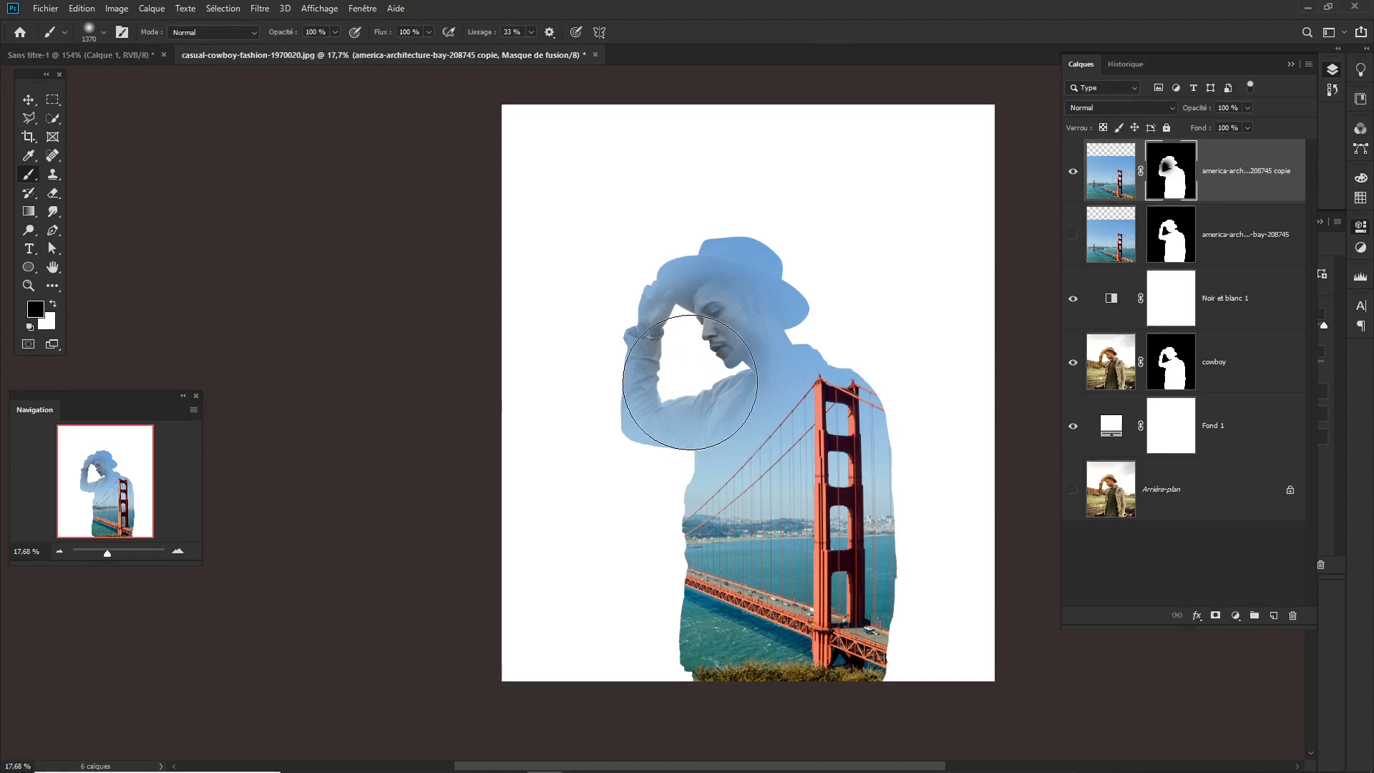
- Reveal the jacket's front edge by painting black on the bridge copy's mask with a soft 714 px brush
mouse_move(690, 382)
mouse_down()
mouse_move(736, 401)
mouse_move(724, 415)
mouse_move(697, 405)
mouse_move(710, 333)
mouse_up()
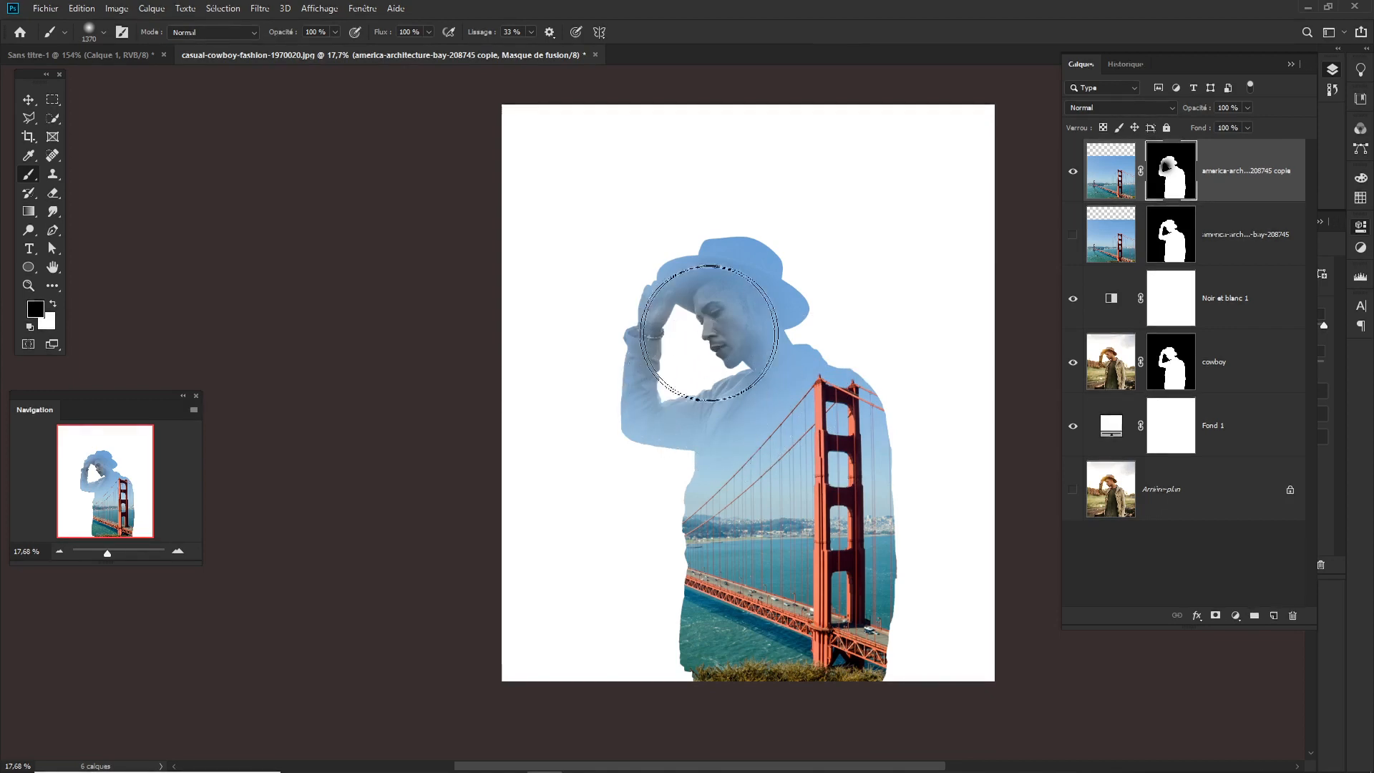
drag(706, 476, 755, 489)
drag(704, 406, 585, 263)
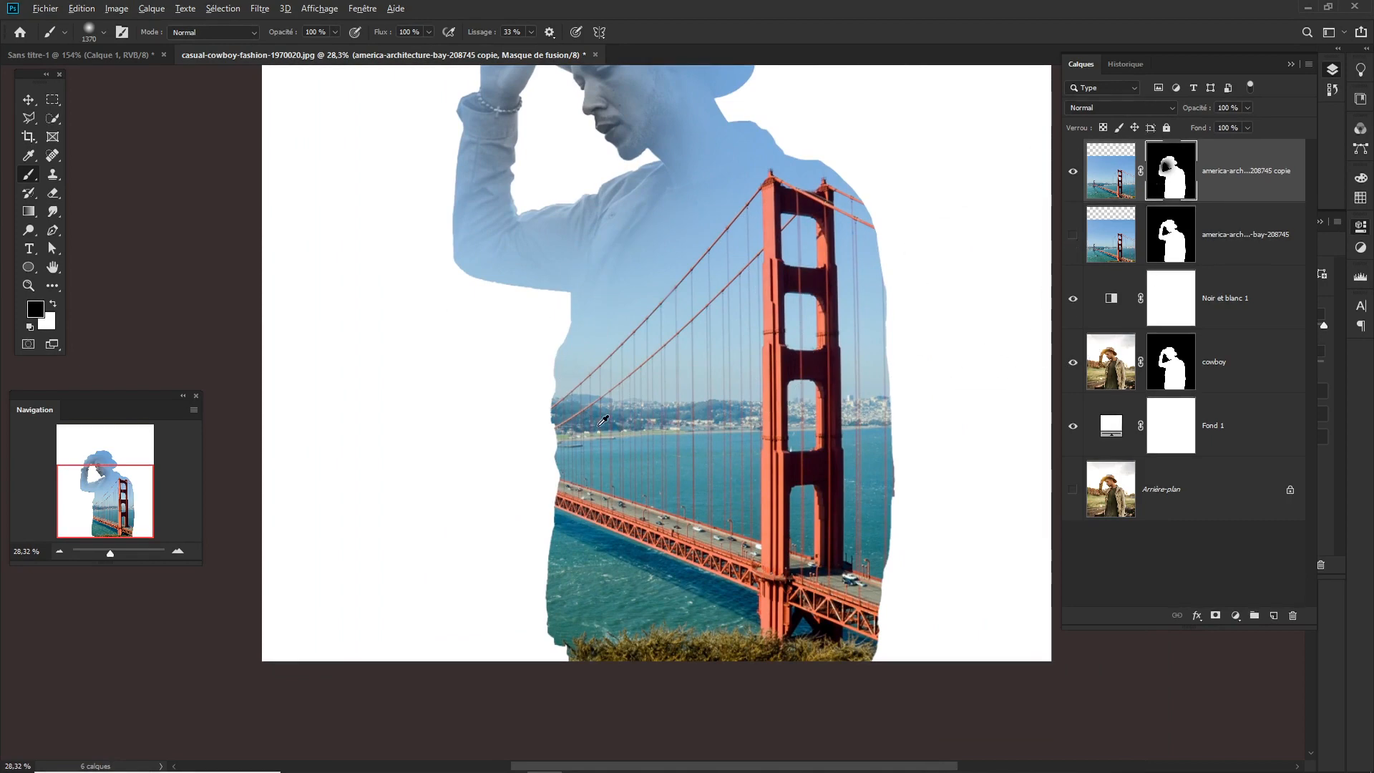
drag(597, 425, 531, 445)
mouse_move(501, 379)
mouse_down()
mouse_move(452, 618)
mouse_move(477, 521)
mouse_move(464, 593)
mouse_move(475, 551)
mouse_up()
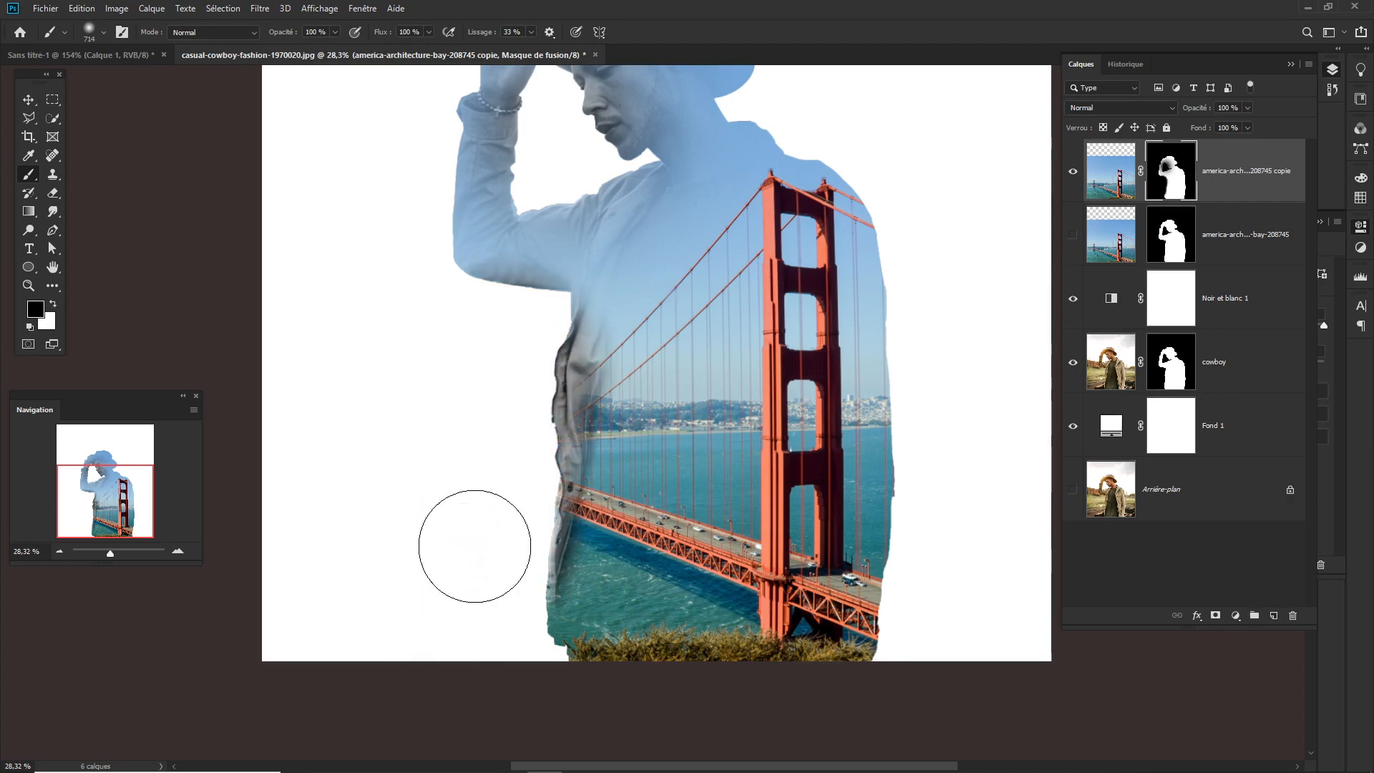
- Paint black with a larger brush along the man's back and shoulder to reveal the jacket behind the bridge
scroll(662, 458, down, 3)
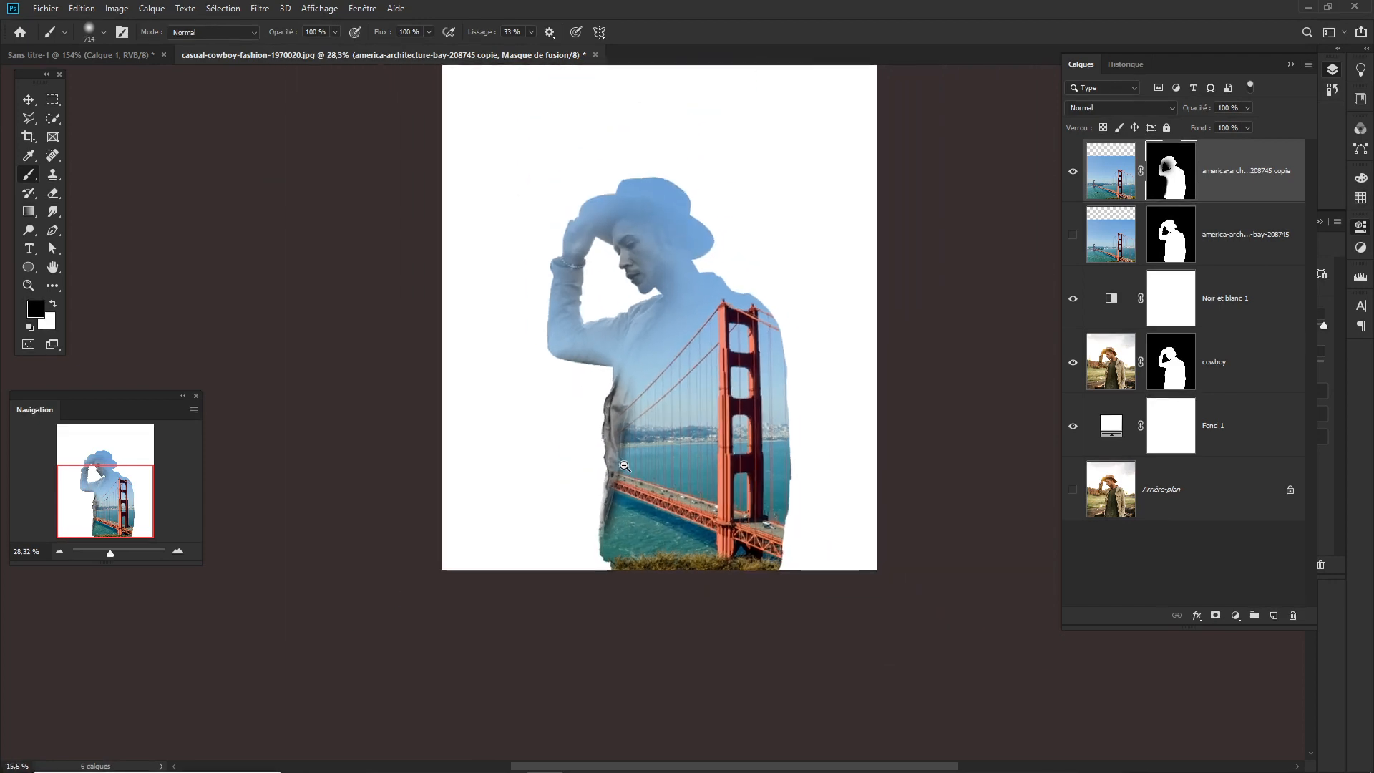
mouse_move(790, 467)
mouse_down()
mouse_move(818, 456)
mouse_move(837, 476)
mouse_move(831, 561)
mouse_up()
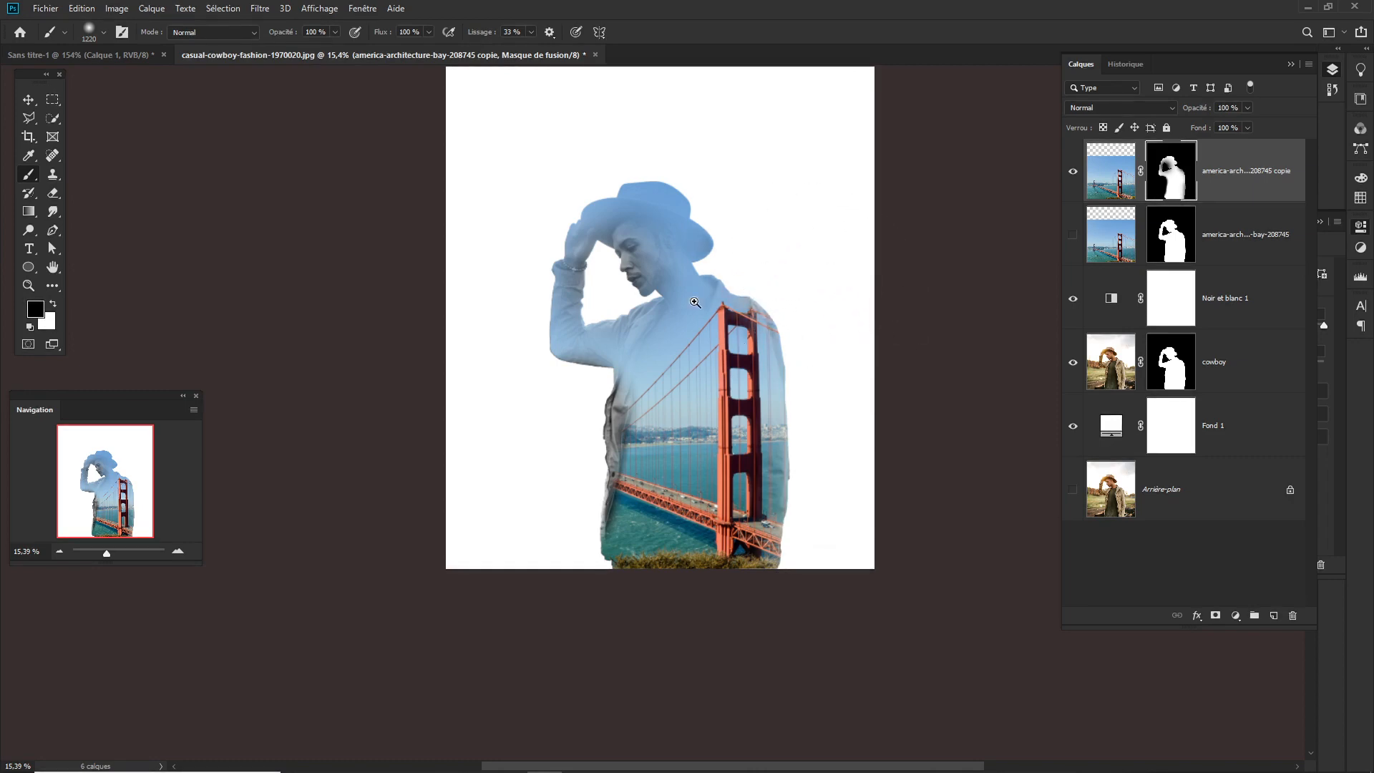
drag(705, 296, 769, 317)
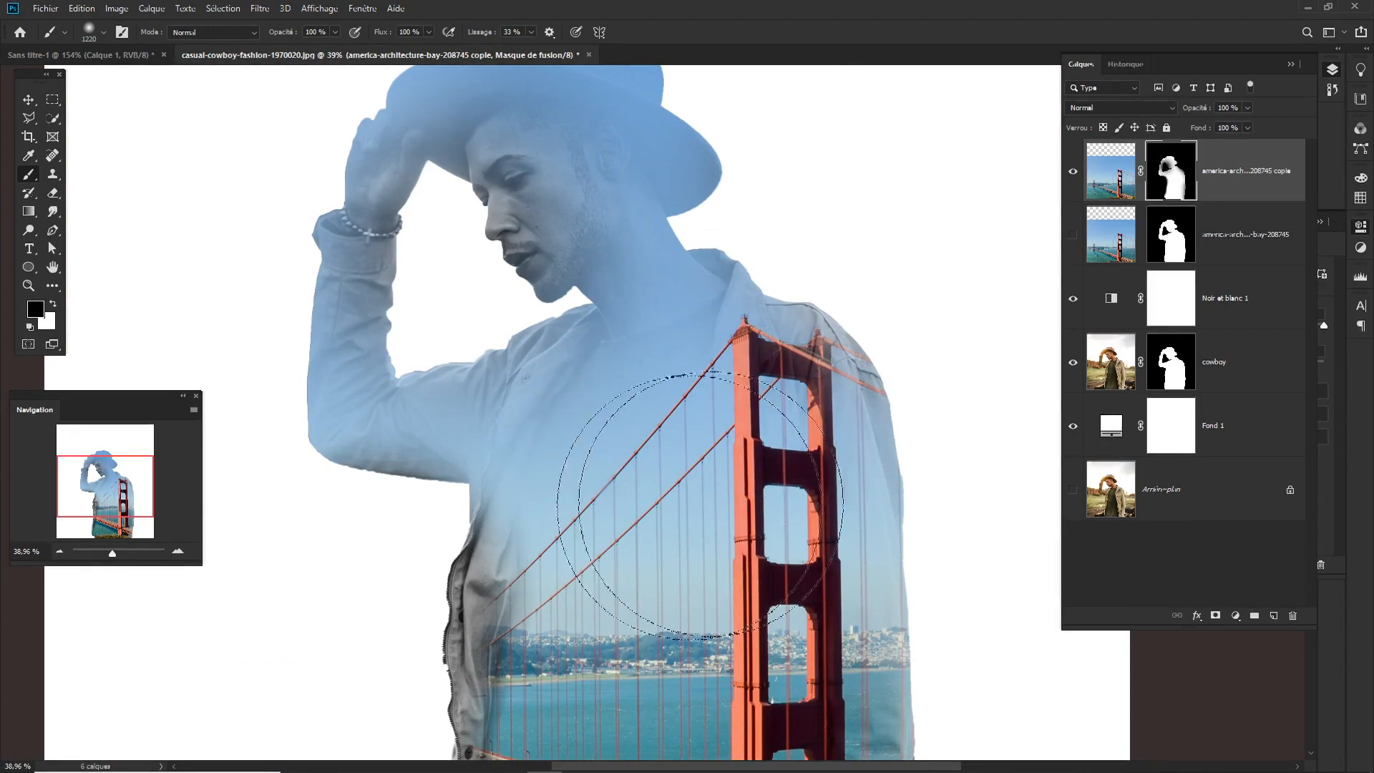
scroll(572, 515, down, 3)
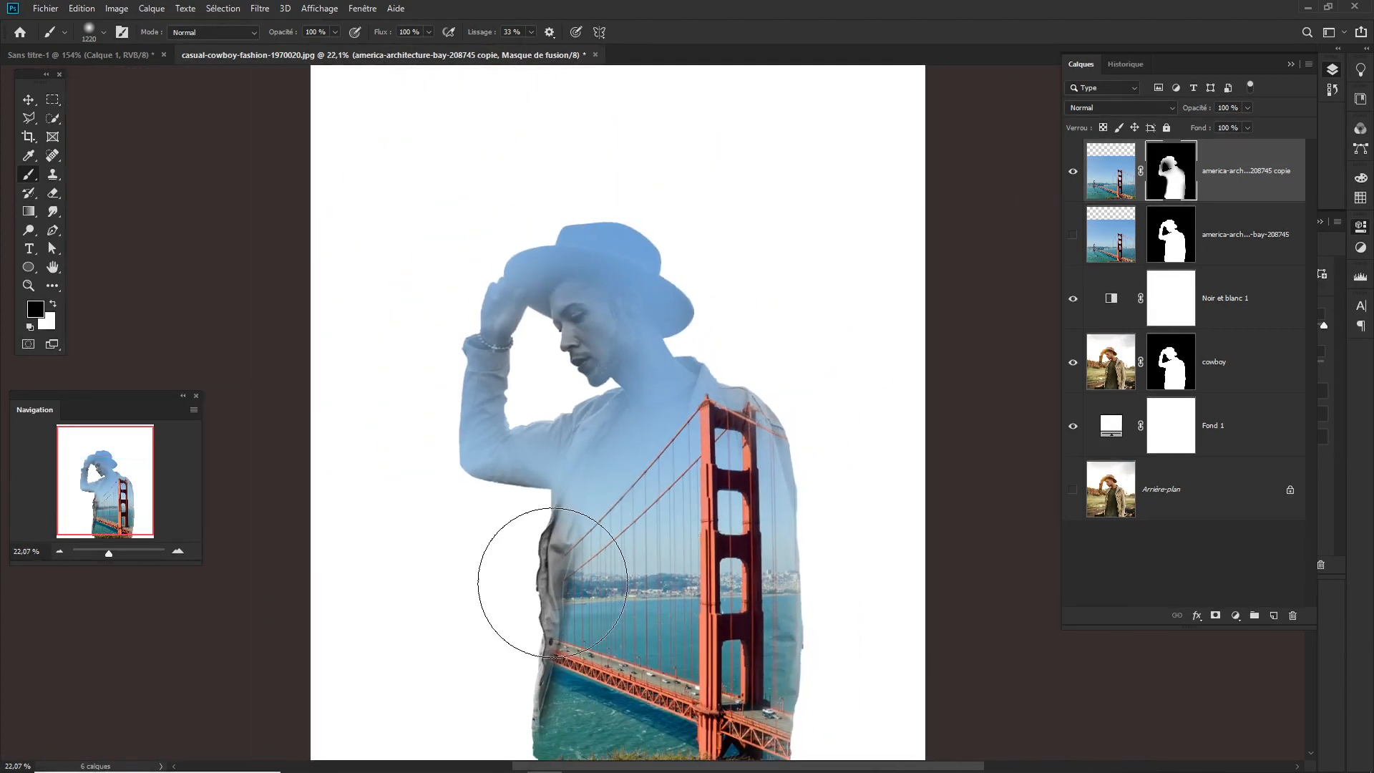
- Try painting white with a soft brush beyond the jacket front to extend the bridge outside the silhouette, and undo it
key(x)
drag(476, 598, 458, 583)
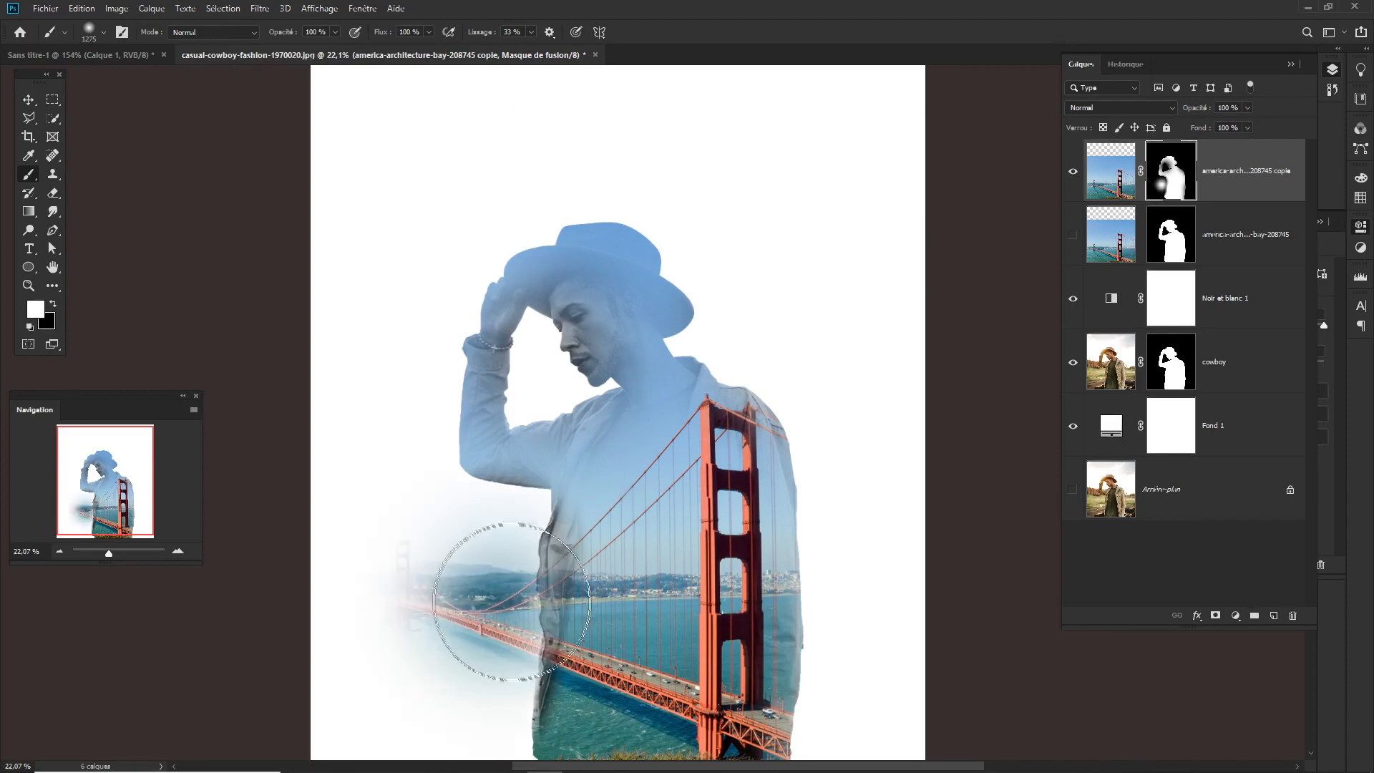
key(ctrl+z)
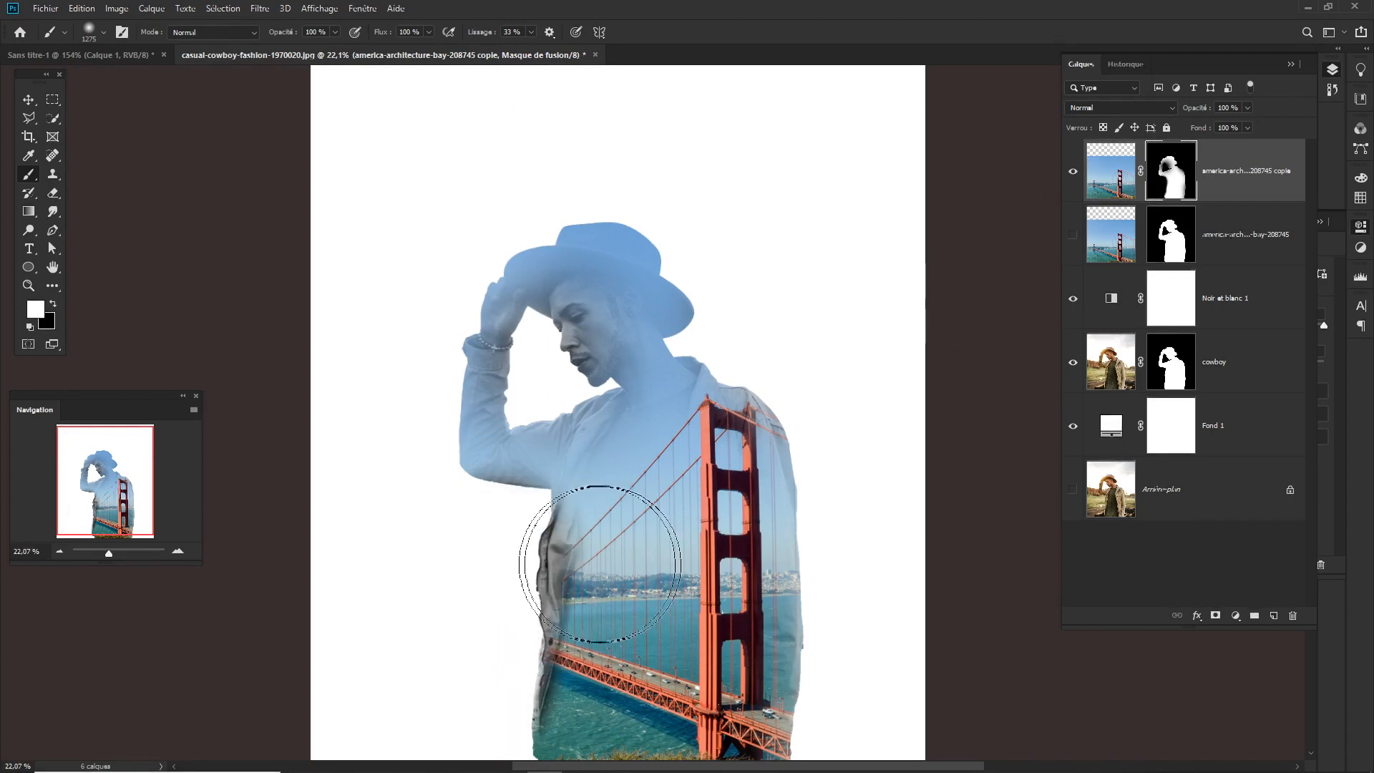
click(501, 598)
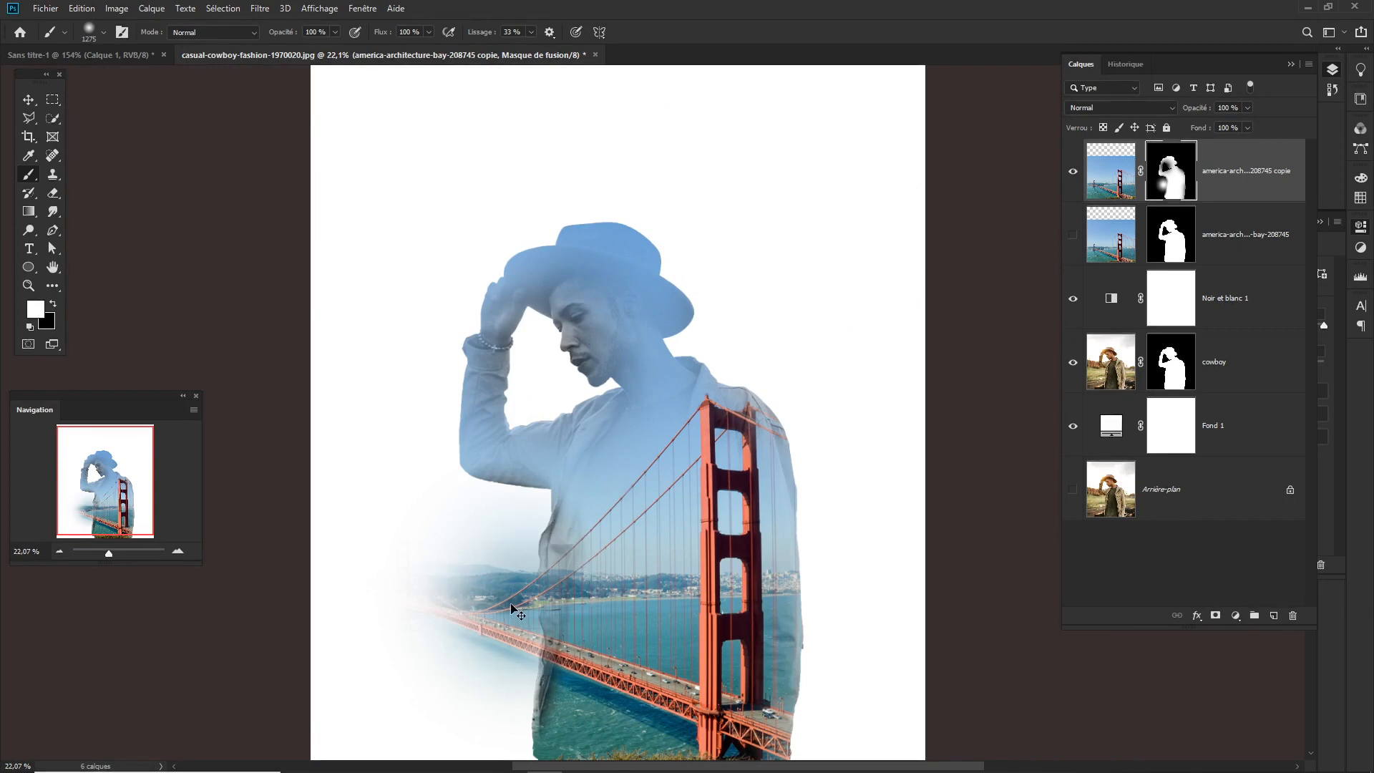
key(ctrl+z)
- Load the original bridge layer's mask as a selection and paint white, then black, along the jacket front inside it
ctrl+click(1169, 251)
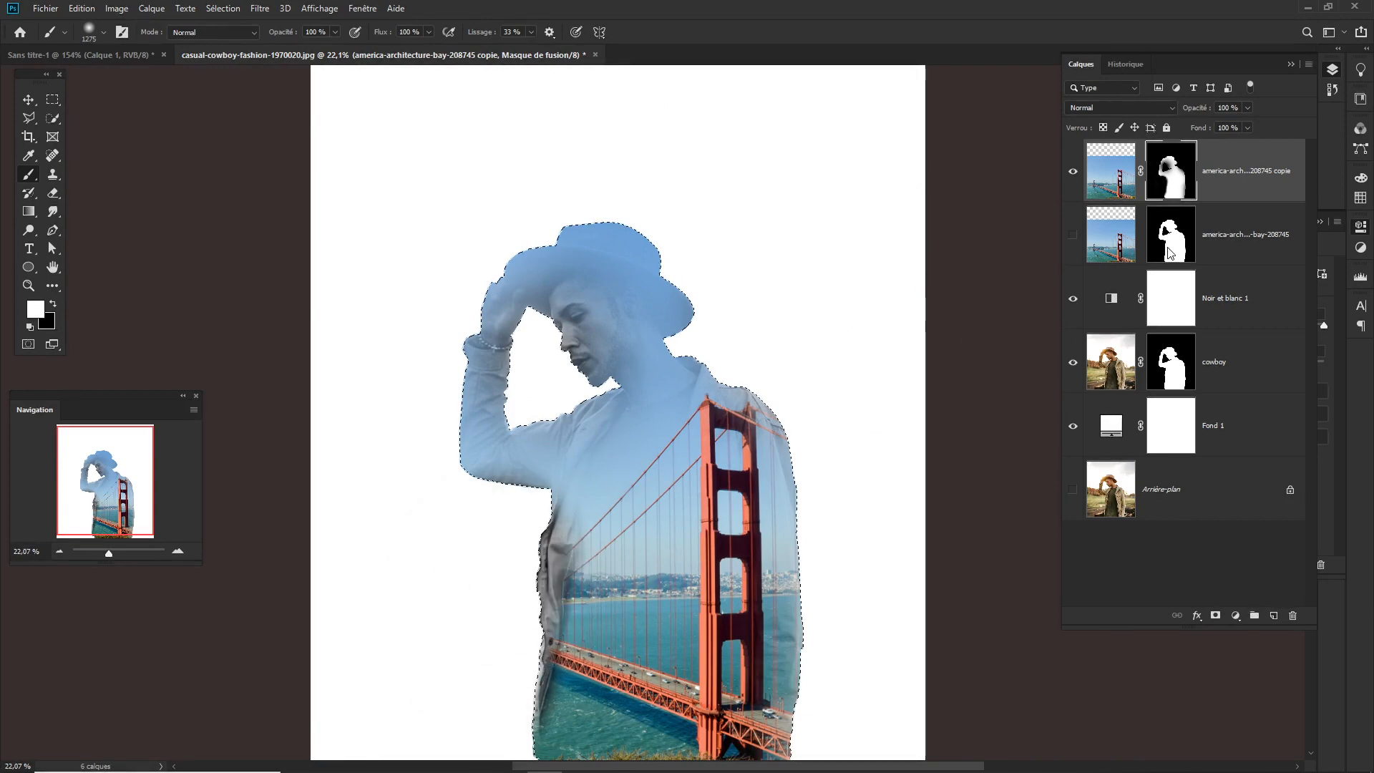
mouse_move(491, 583)
mouse_down()
mouse_move(546, 574)
mouse_move(491, 660)
mouse_move(528, 567)
mouse_move(531, 671)
mouse_up()
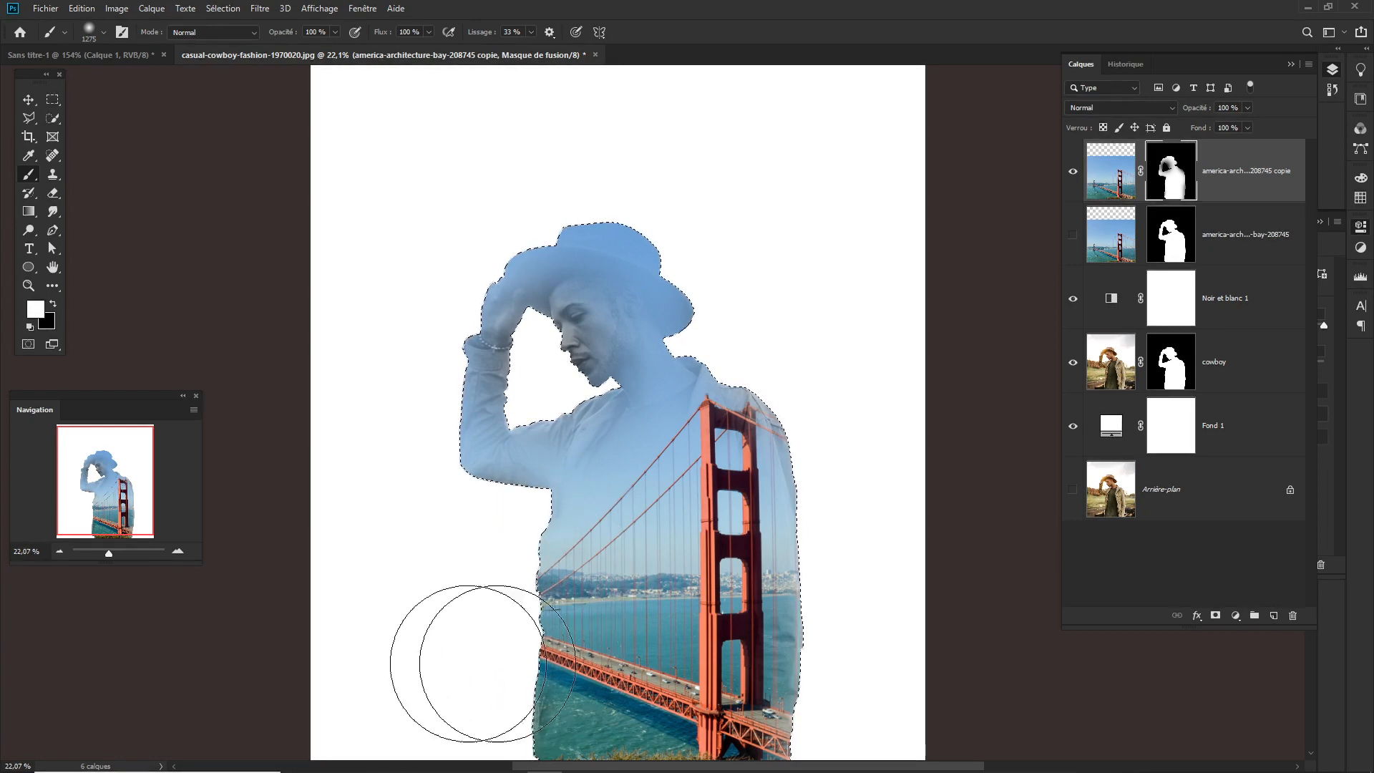
click(54, 303)
mouse_move(527, 598)
mouse_down()
mouse_move(491, 604)
mouse_move(475, 661)
mouse_move(524, 581)
mouse_up()
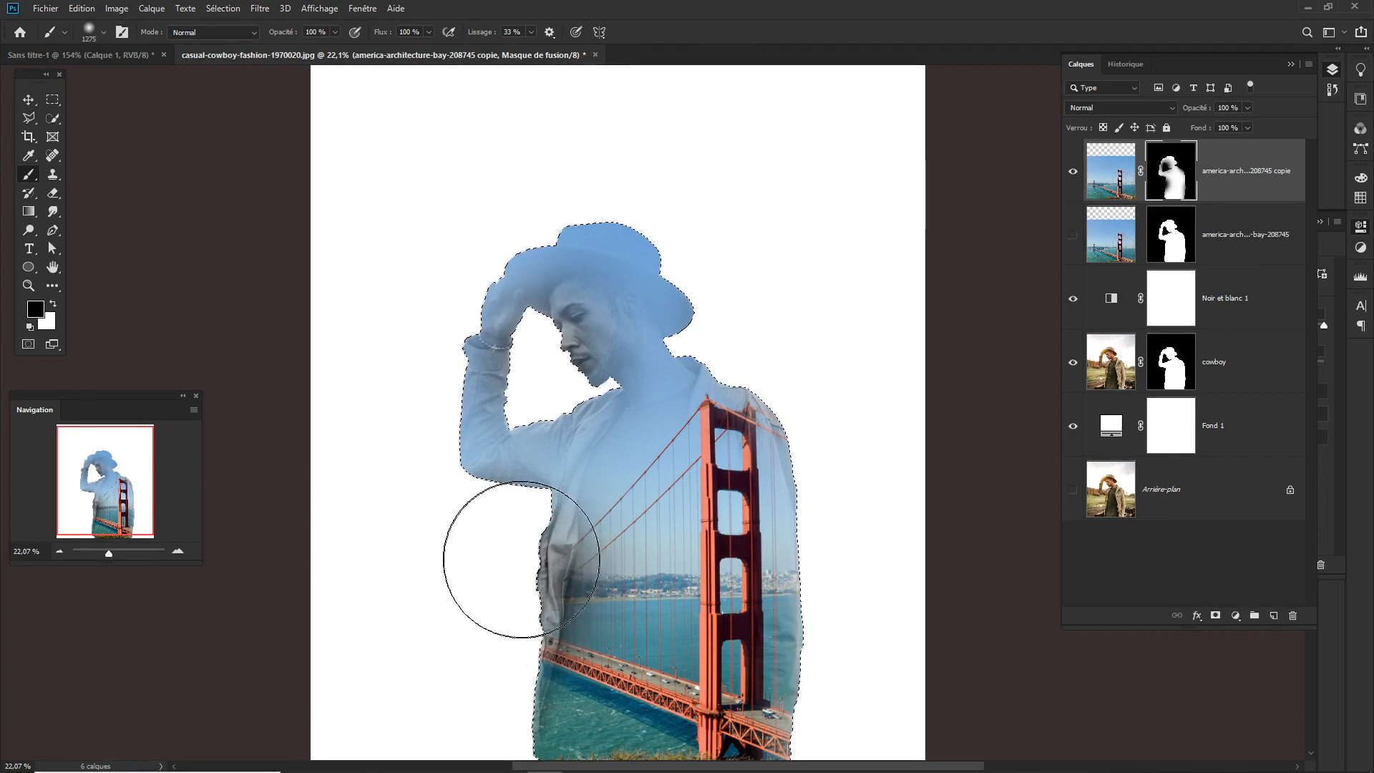
- Restore the bridge image over the jacket front and raised arm by painting white with a larger brush inside the selection
scroll(537, 572, down, 3)
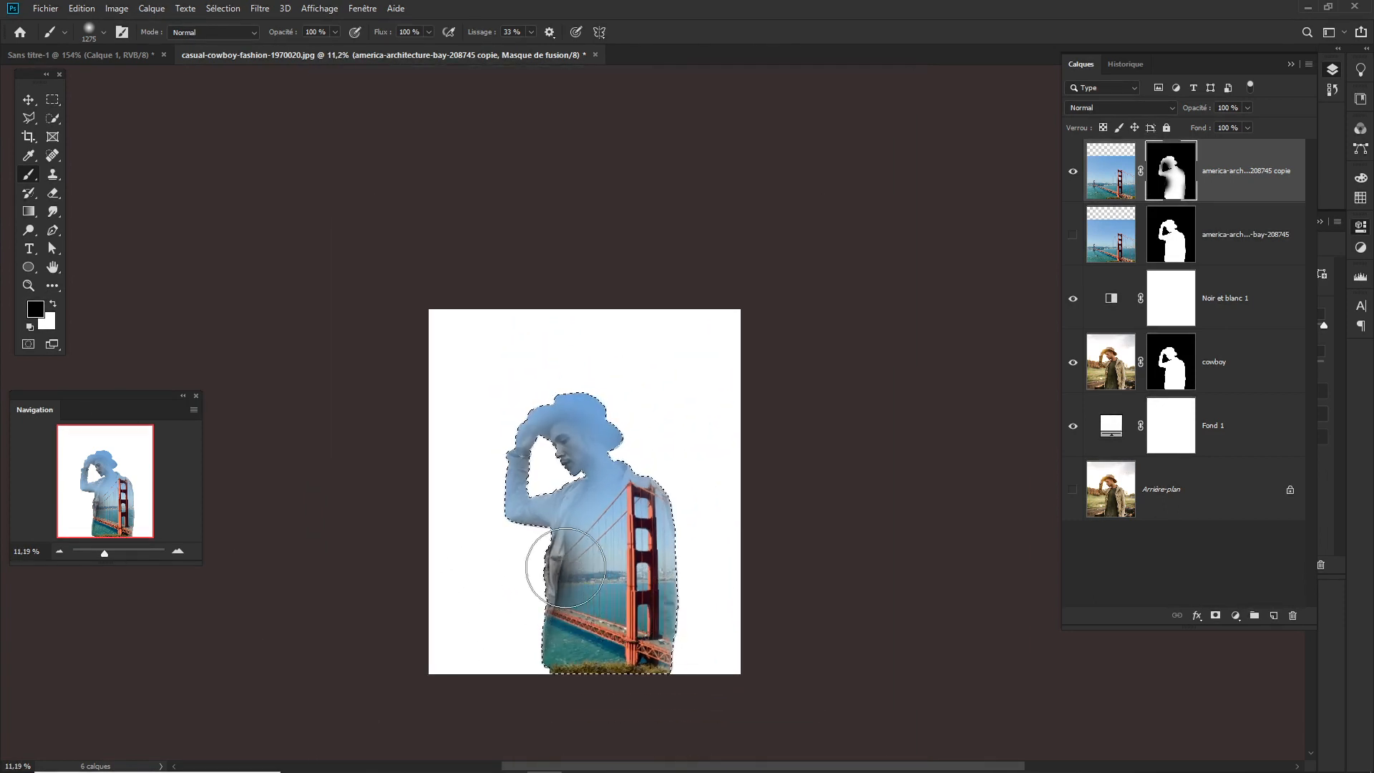
key(x)
key(bracketright)
drag(559, 558, 563, 559)
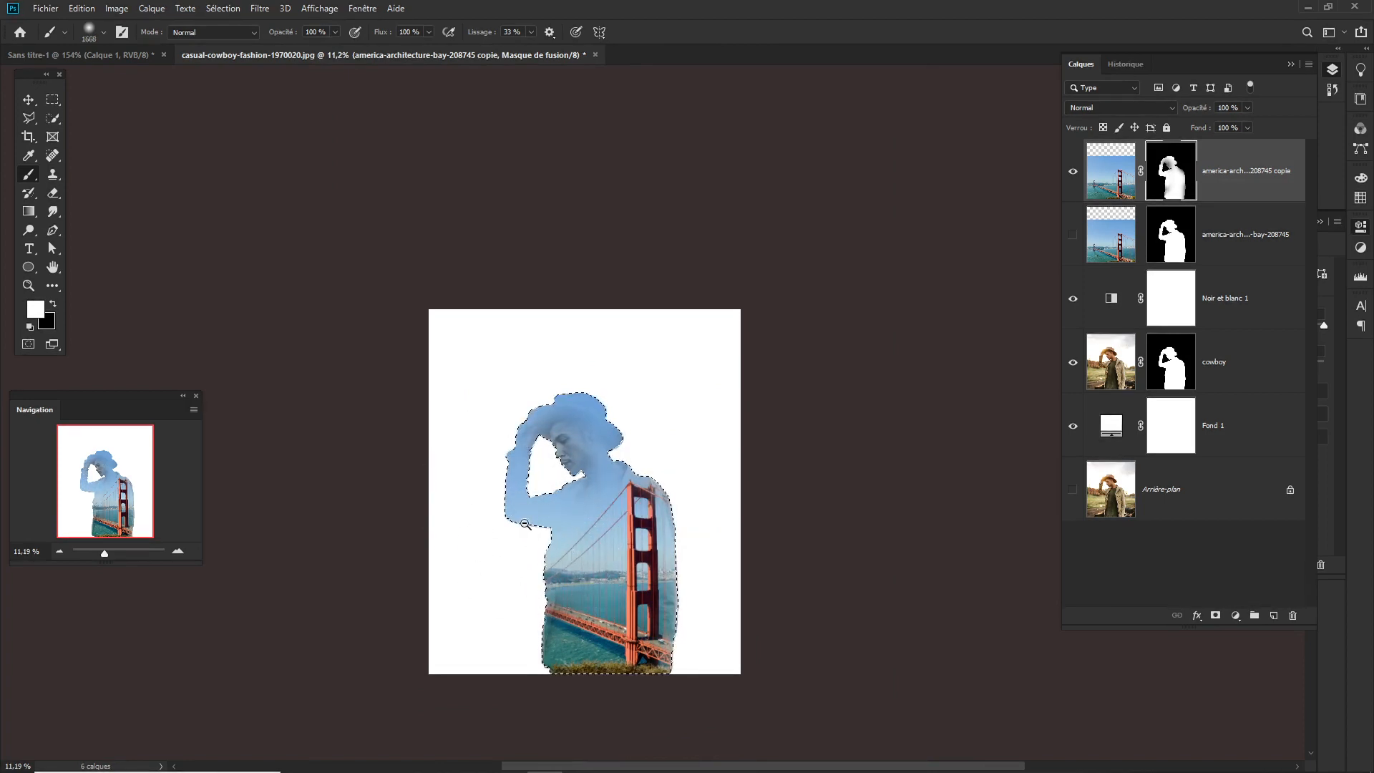
- Set the brush to 1085 px and paint black inside the selection to reveal the man's face
drag(525, 524, 620, 524)
mouse_move(713, 277)
mouse_down()
mouse_move(623, 300)
mouse_move(699, 315)
mouse_move(760, 403)
mouse_move(705, 429)
mouse_up()
key(x)
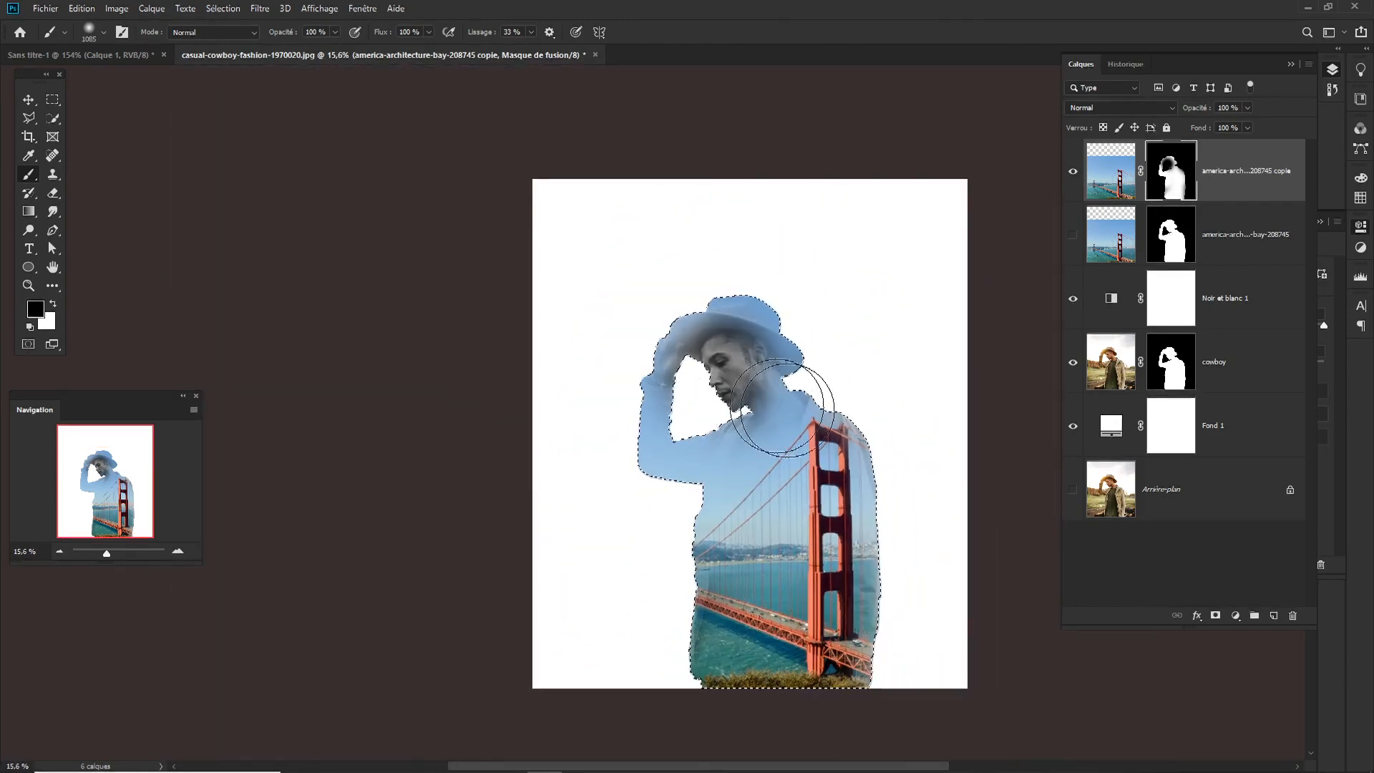
- Deselect the silhouette and paint black on the copy's mask to reveal more of the raised arm, neck and collar
key(ctrl+d)
drag(843, 491, 834, 491)
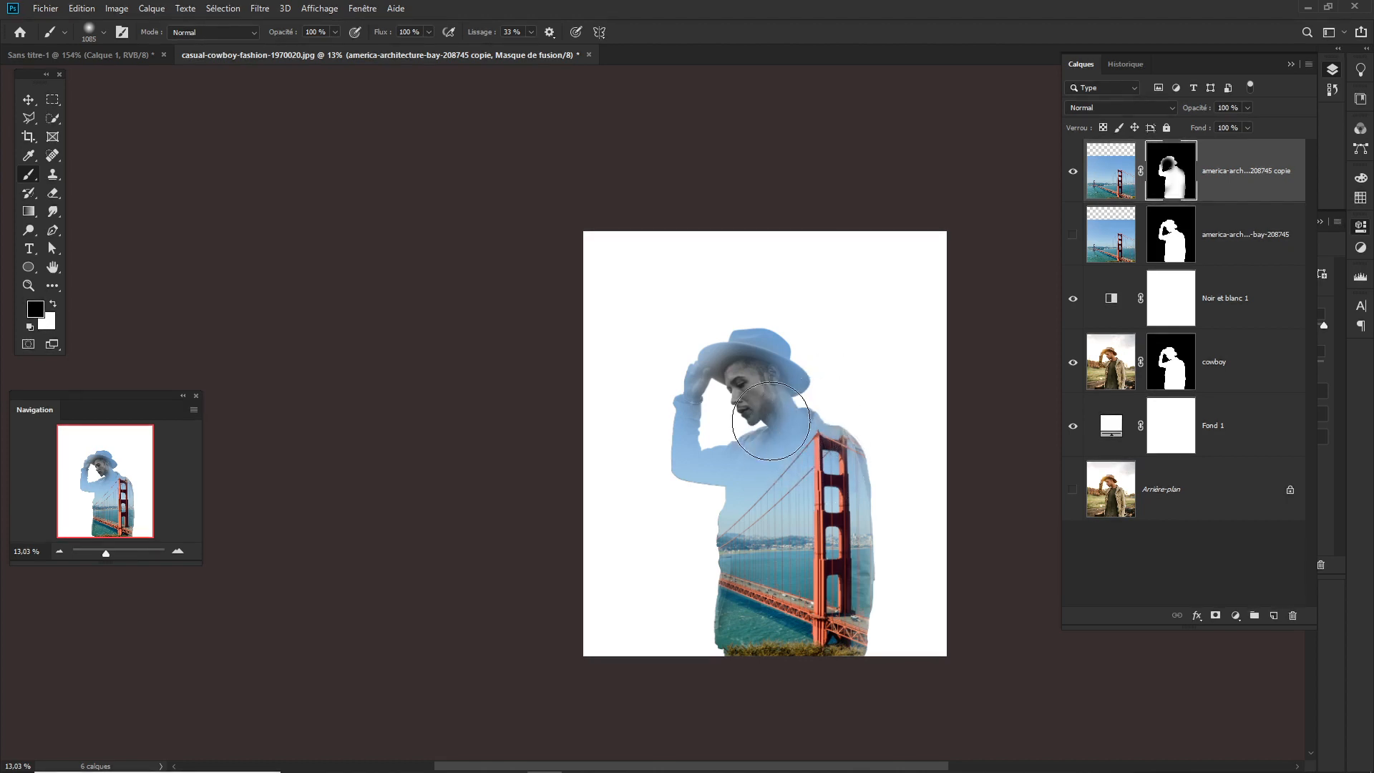
mouse_move(747, 465)
mouse_down()
mouse_move(791, 478)
mouse_move(675, 460)
mouse_move(706, 428)
mouse_up()
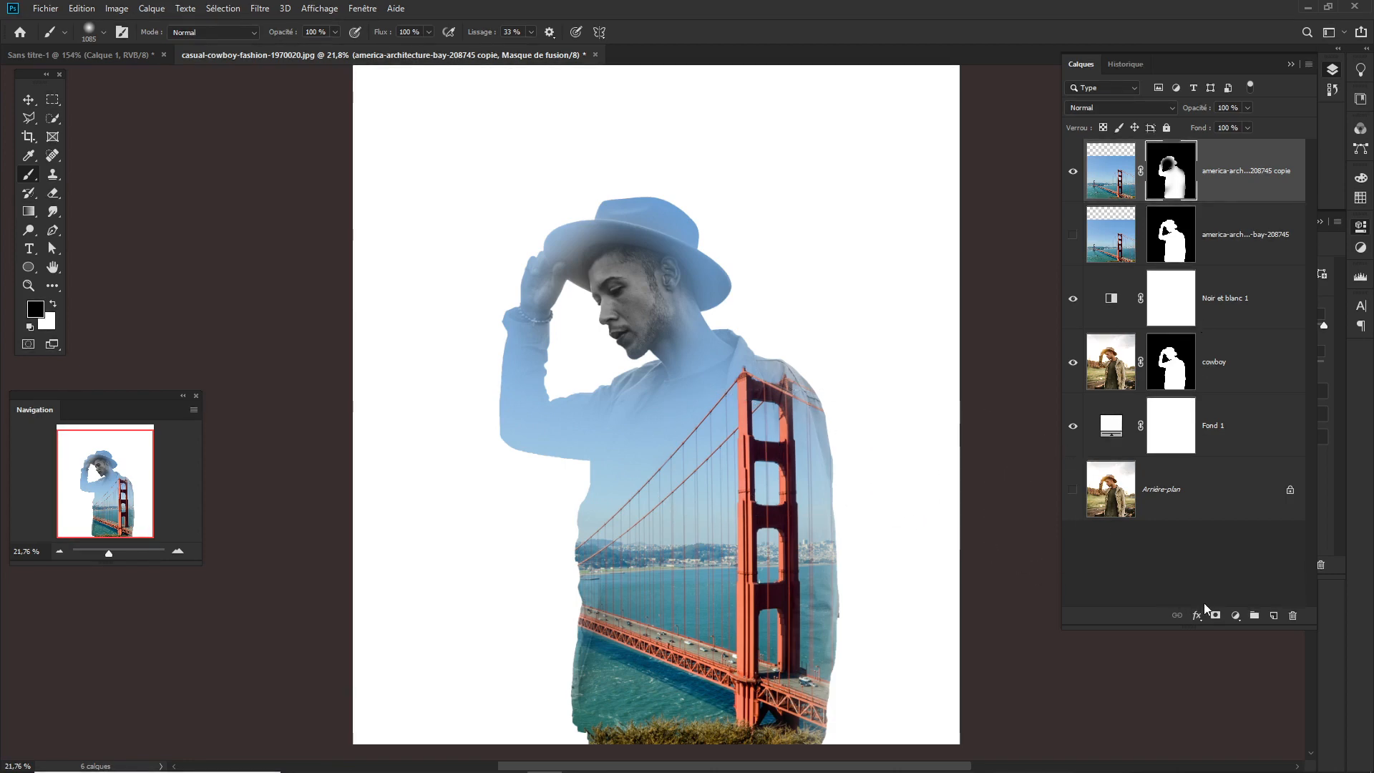
- Add a Color Lookup adjustment layer above the bridge copy and load the LateSunset.3DL look
click(1236, 616)
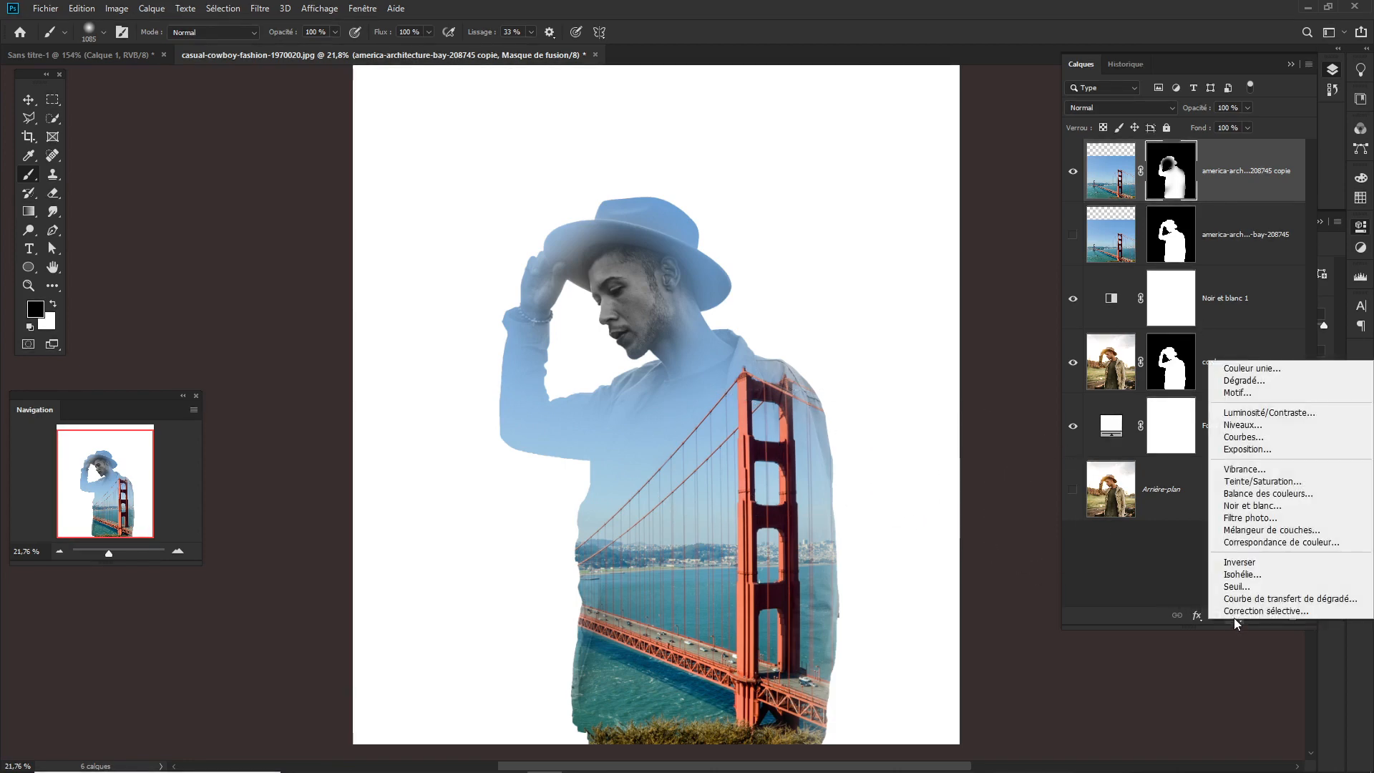
click(1254, 542)
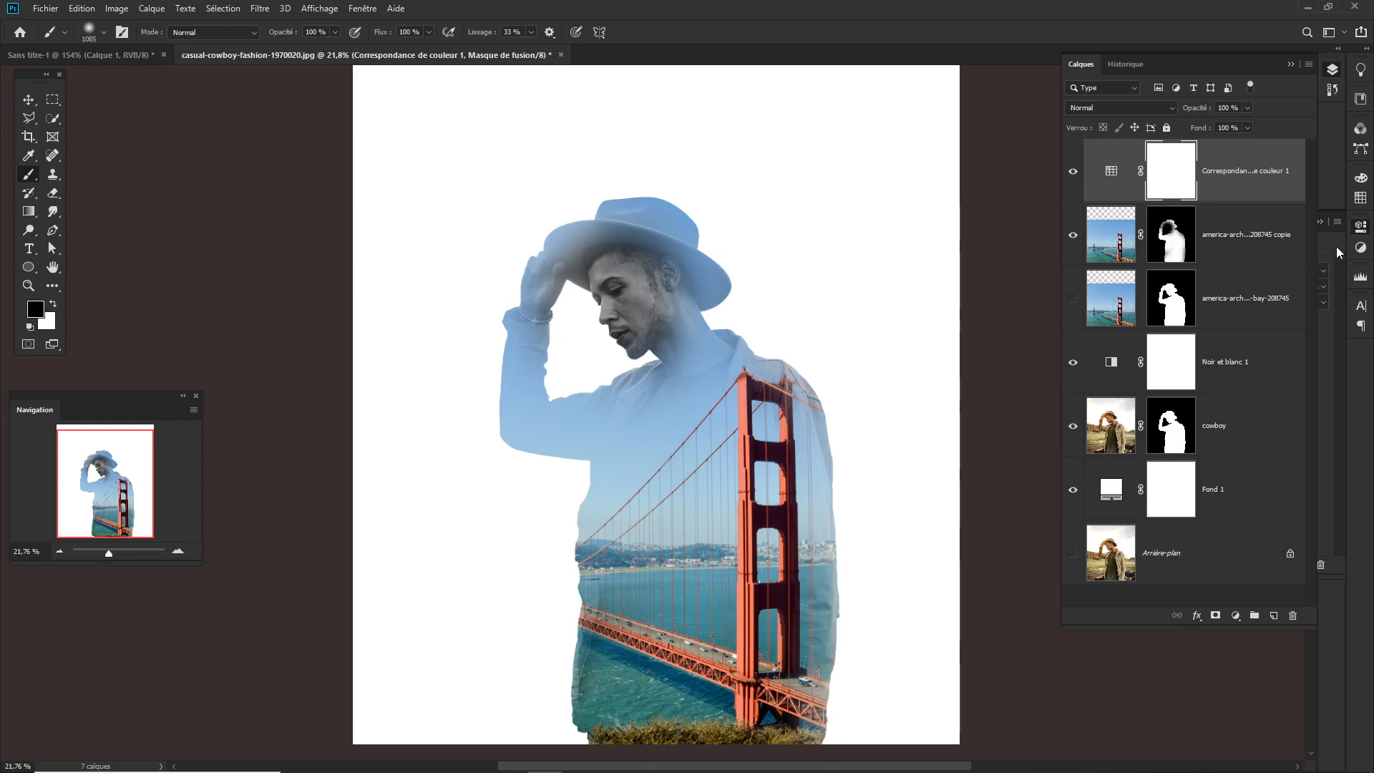
click(1332, 71)
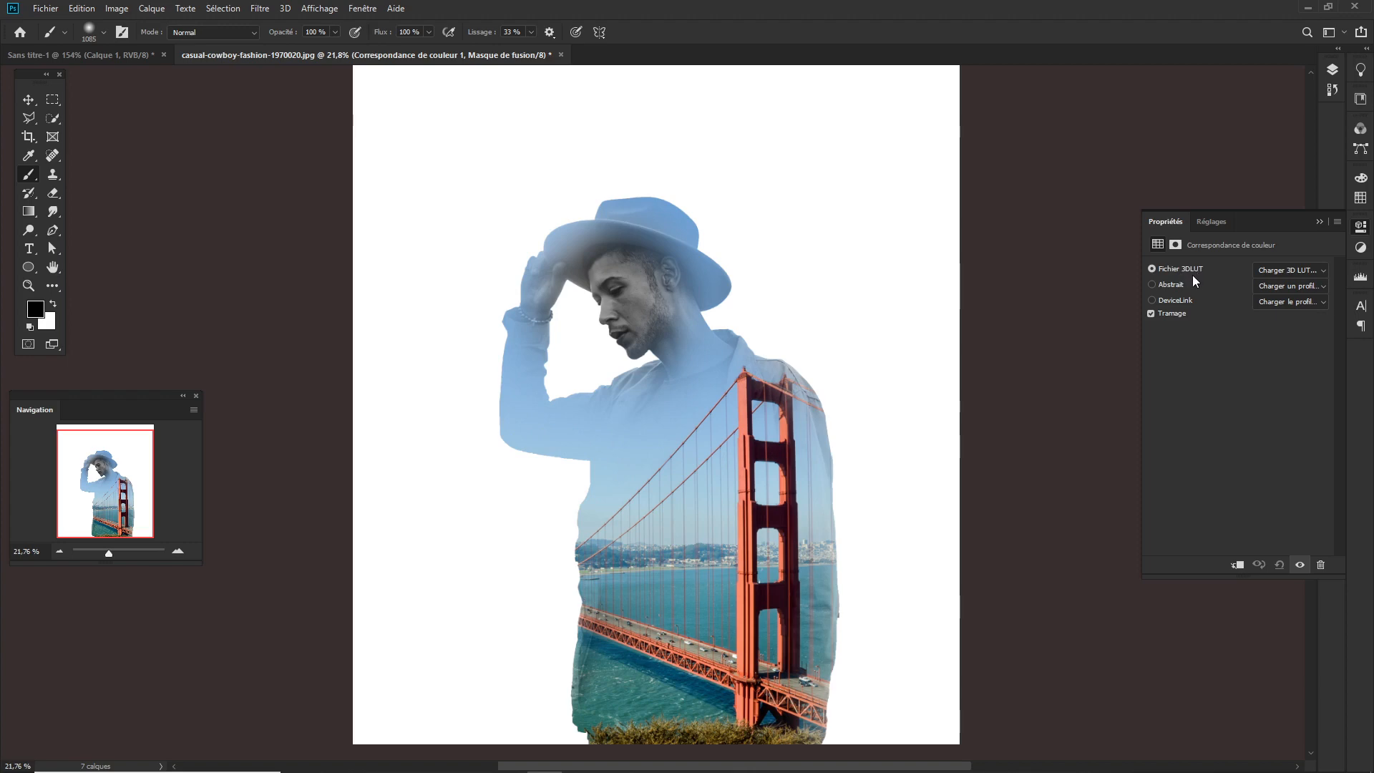
click(1287, 271)
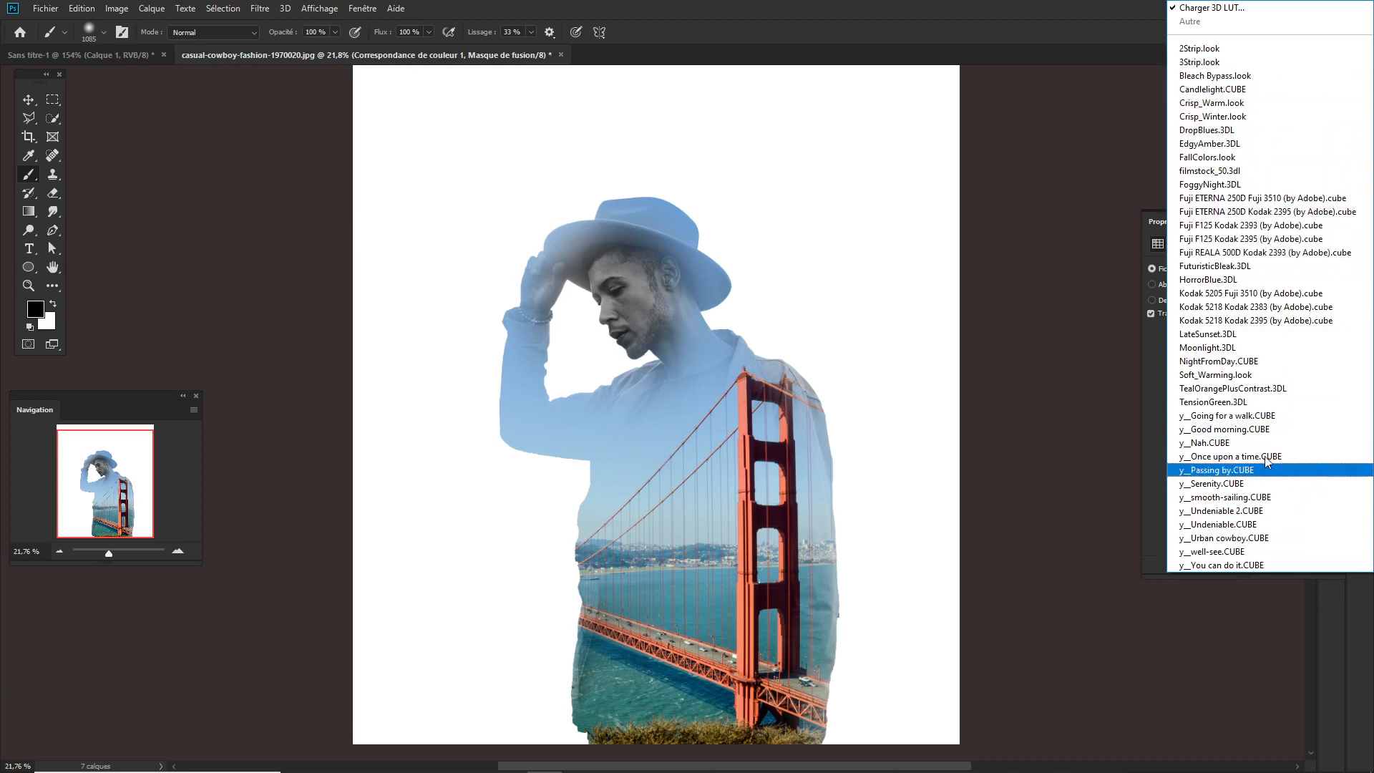
click(1211, 334)
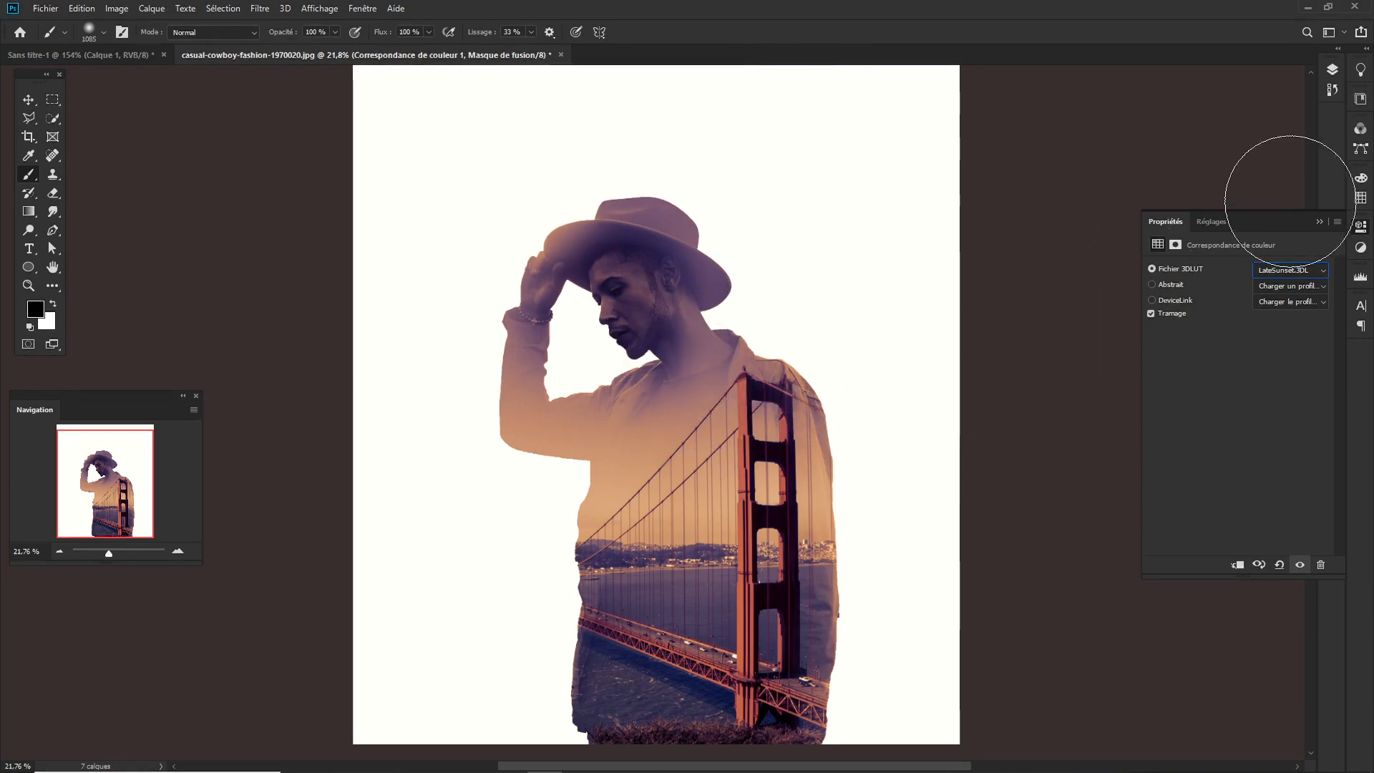
- Add a Curves adjustment layer above the Noir et blanc 1 layer and brighten the portrait by raising input 70 to output 126
click(1332, 71)
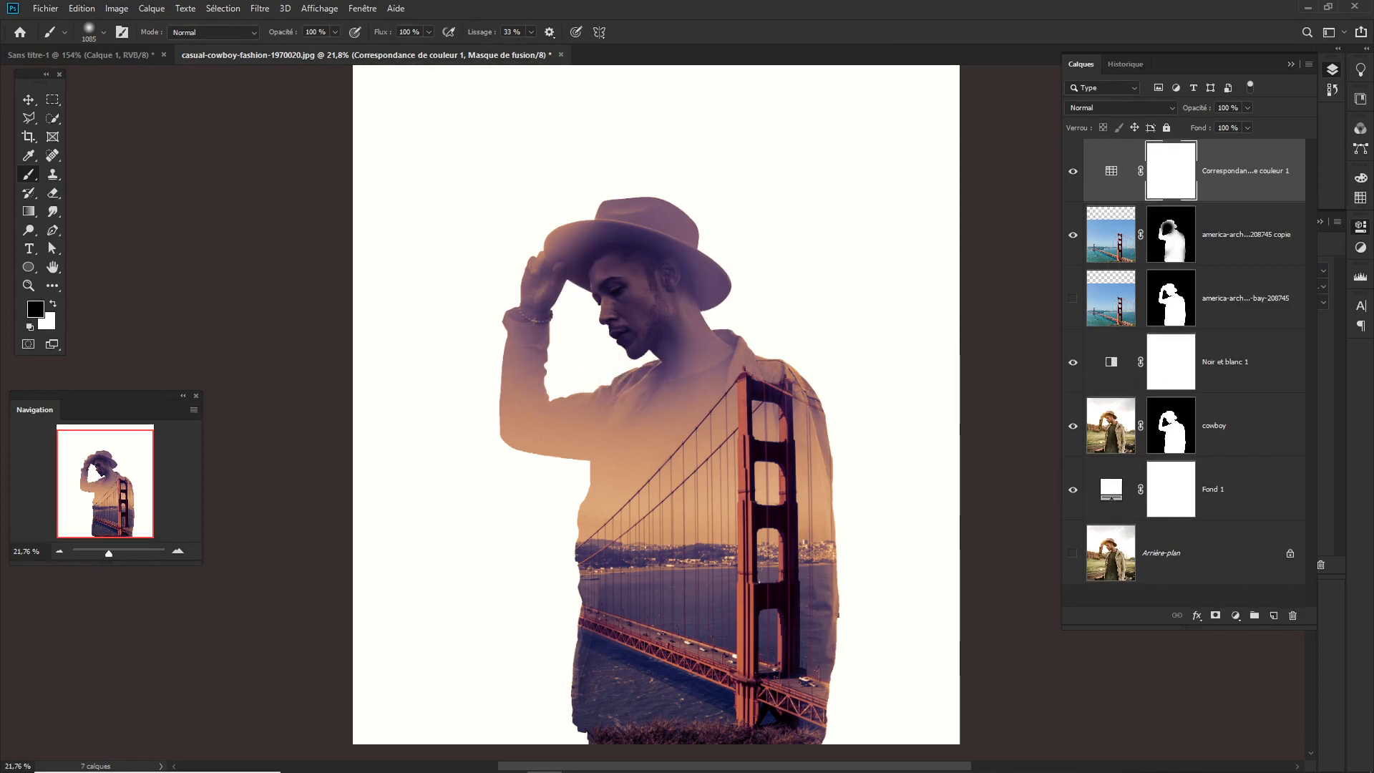
click(1201, 365)
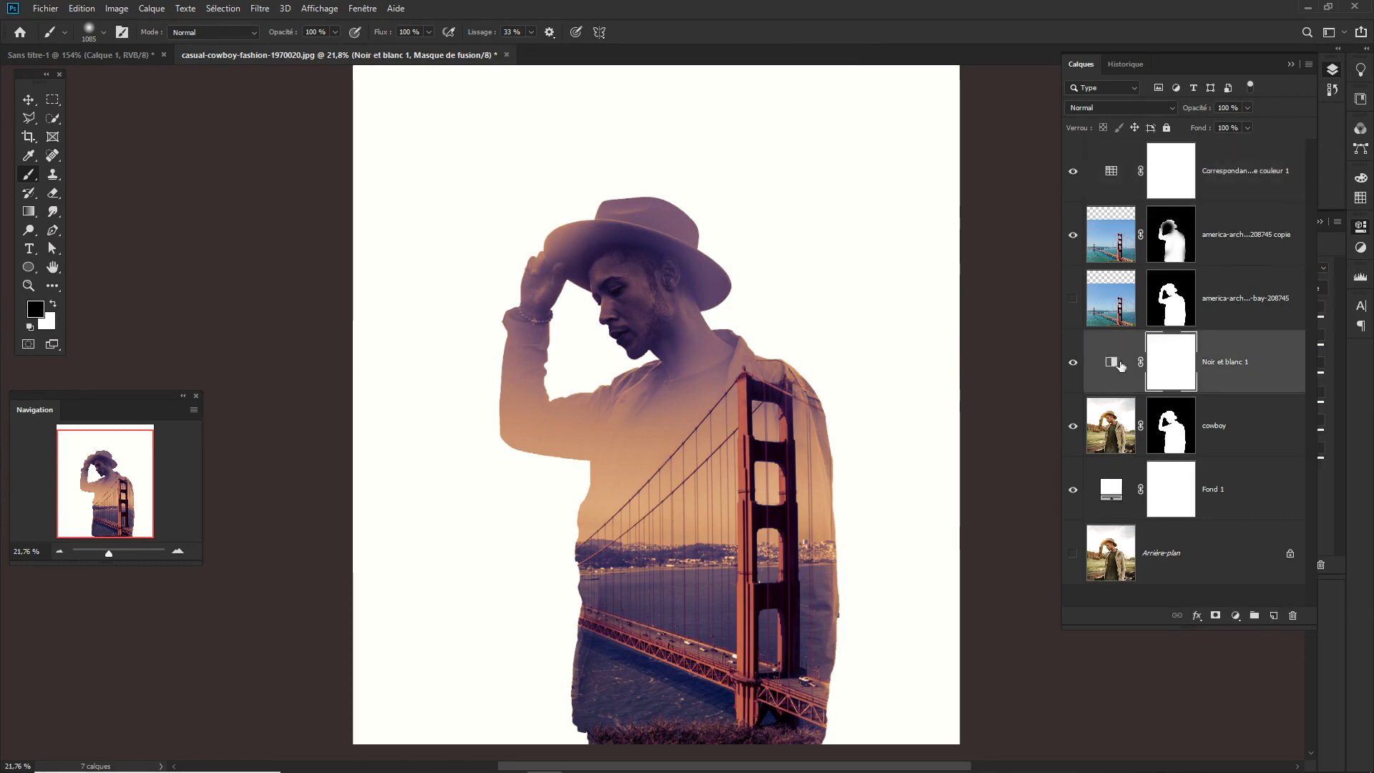
click(1236, 616)
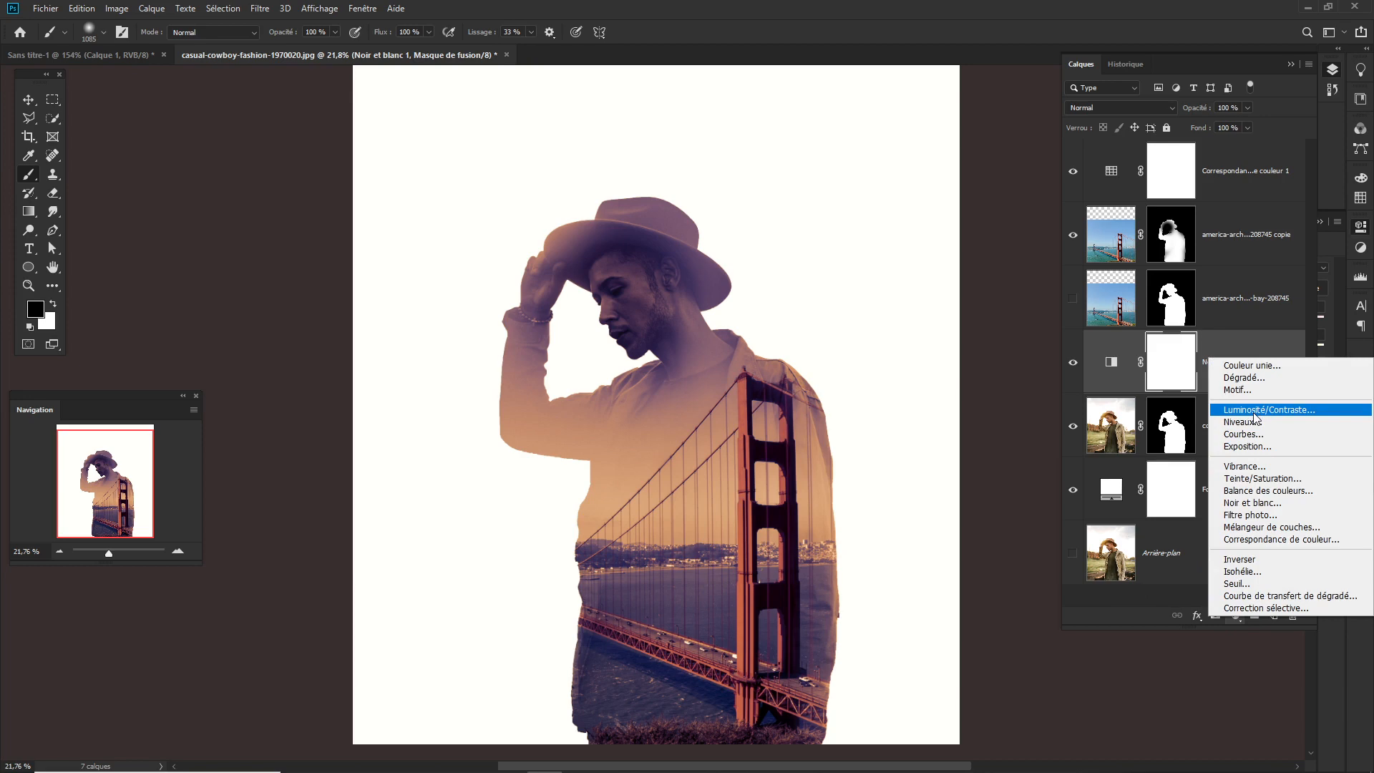
click(1248, 435)
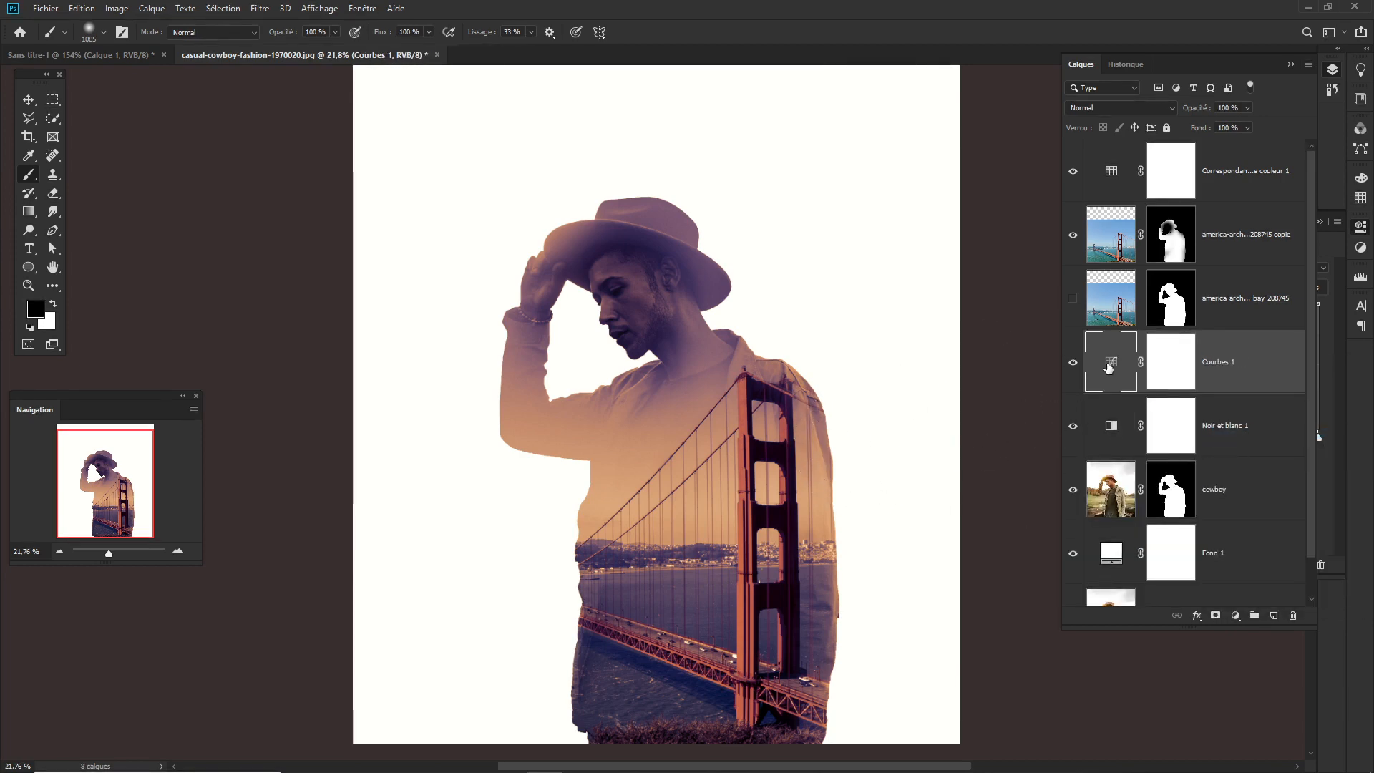
click(1333, 325)
mouse_move(1248, 374)
mouse_down()
mouse_move(1246, 345)
mouse_move(1243, 383)
mouse_move(1227, 366)
mouse_up()
click(1275, 327)
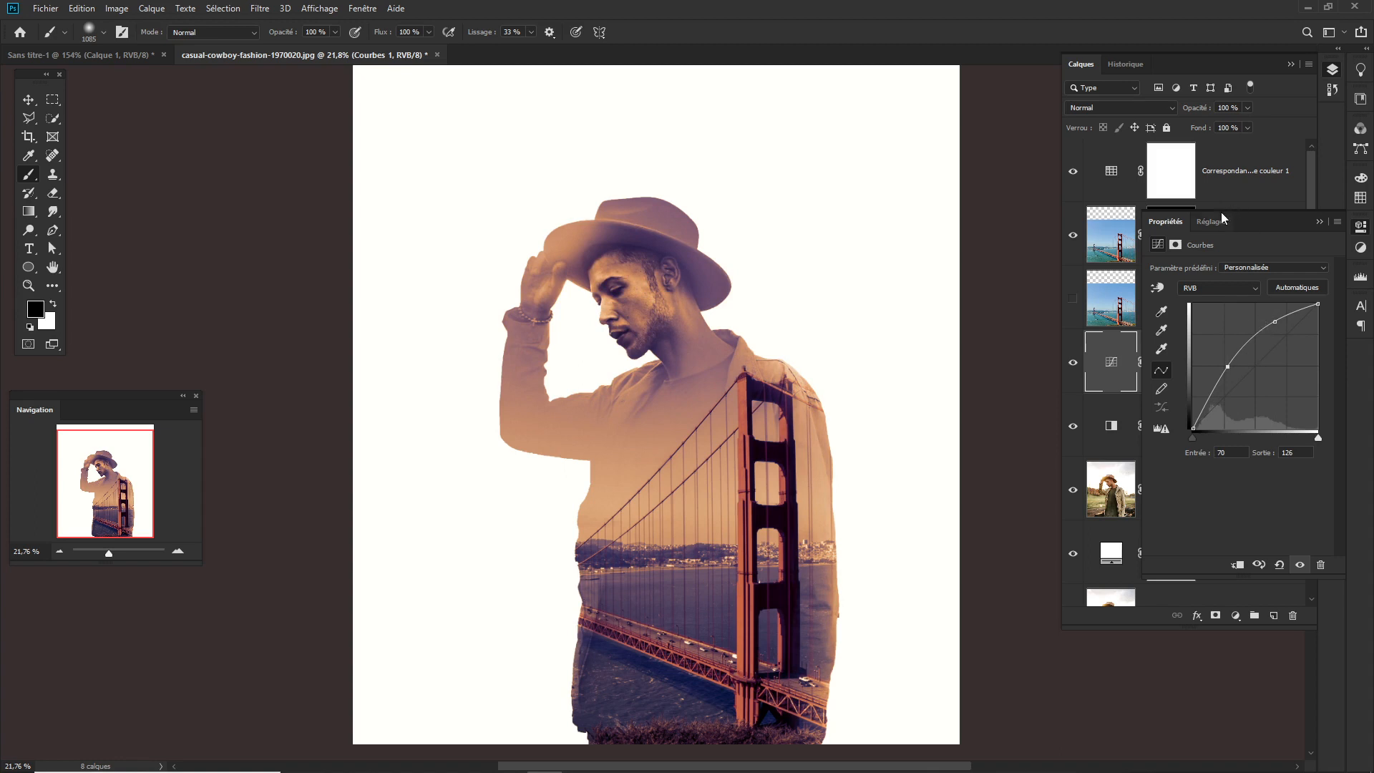
click(1143, 177)
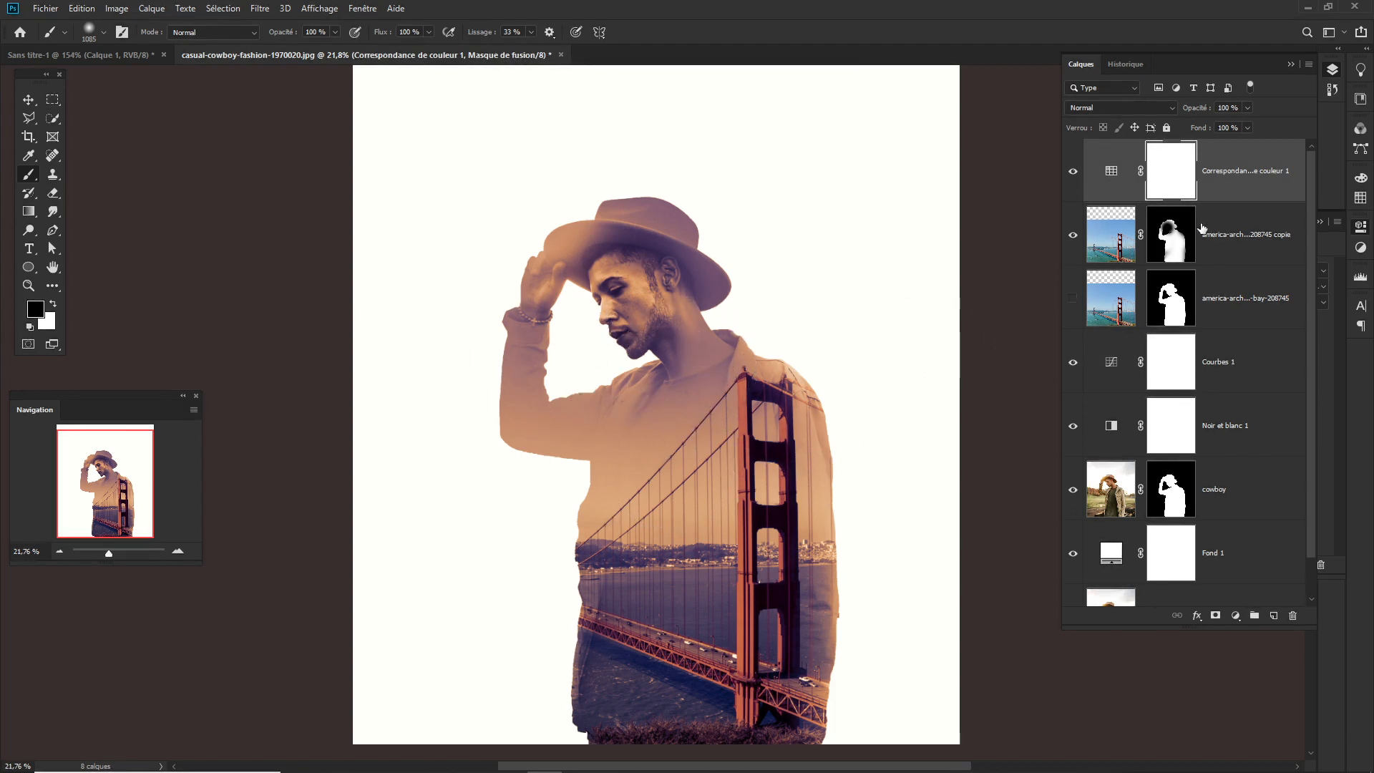
- Load the original bridge layer's mask as a selection and paint black on the copy's mask along the jacket's front edge and raised arm
click(1172, 238)
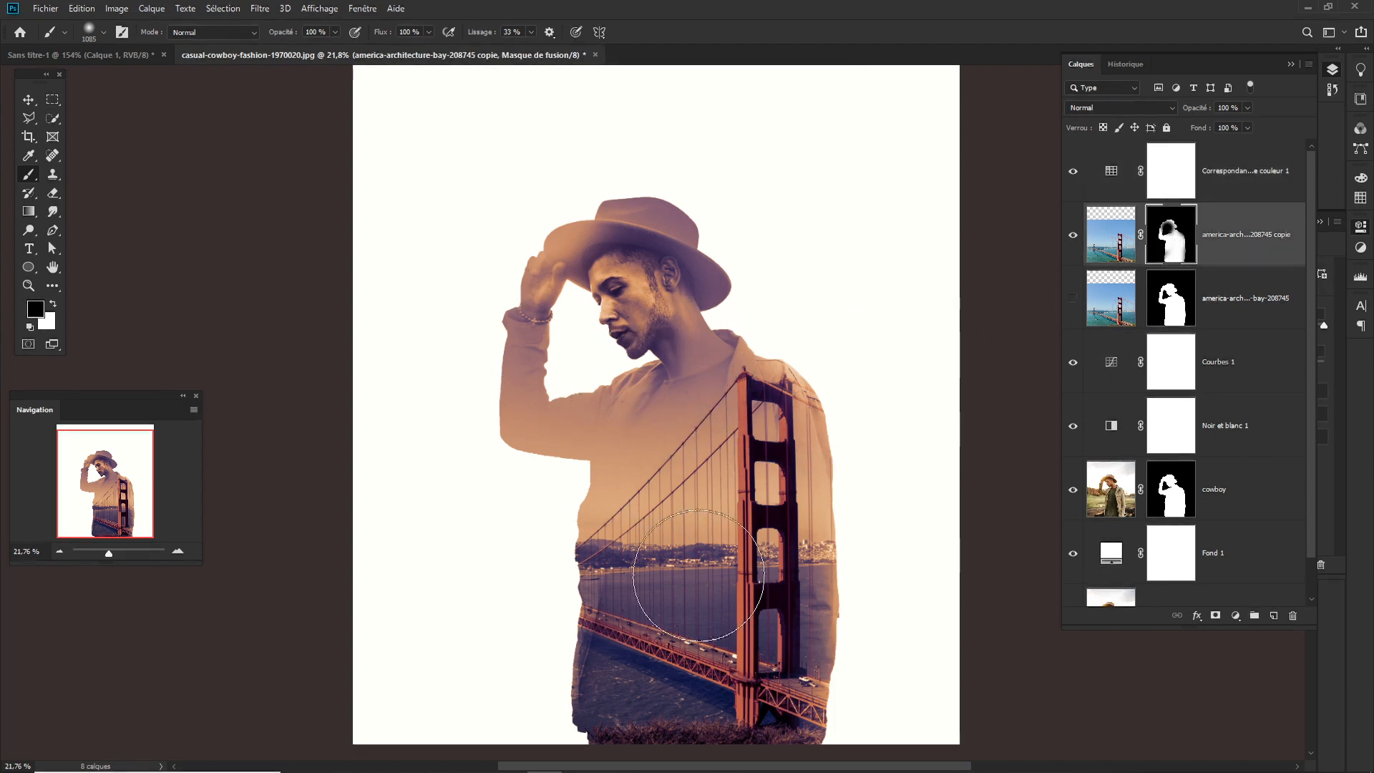
ctrl+click(1174, 309)
mouse_move(557, 587)
mouse_down()
mouse_move(555, 632)
mouse_move(546, 539)
mouse_move(513, 519)
mouse_move(537, 537)
mouse_move(509, 675)
mouse_move(555, 526)
mouse_up()
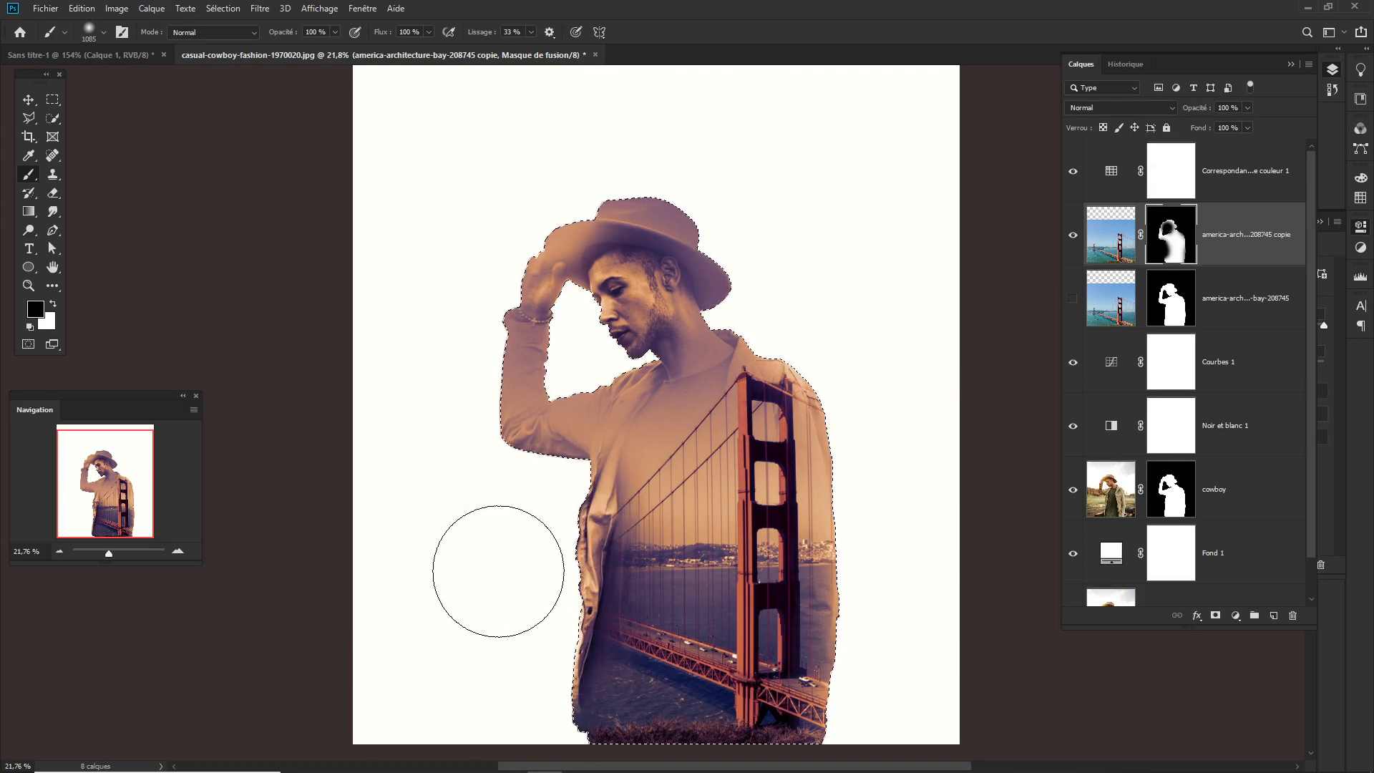
mouse_move(549, 419)
mouse_down()
mouse_move(589, 447)
mouse_move(613, 444)
mouse_move(577, 448)
mouse_up()
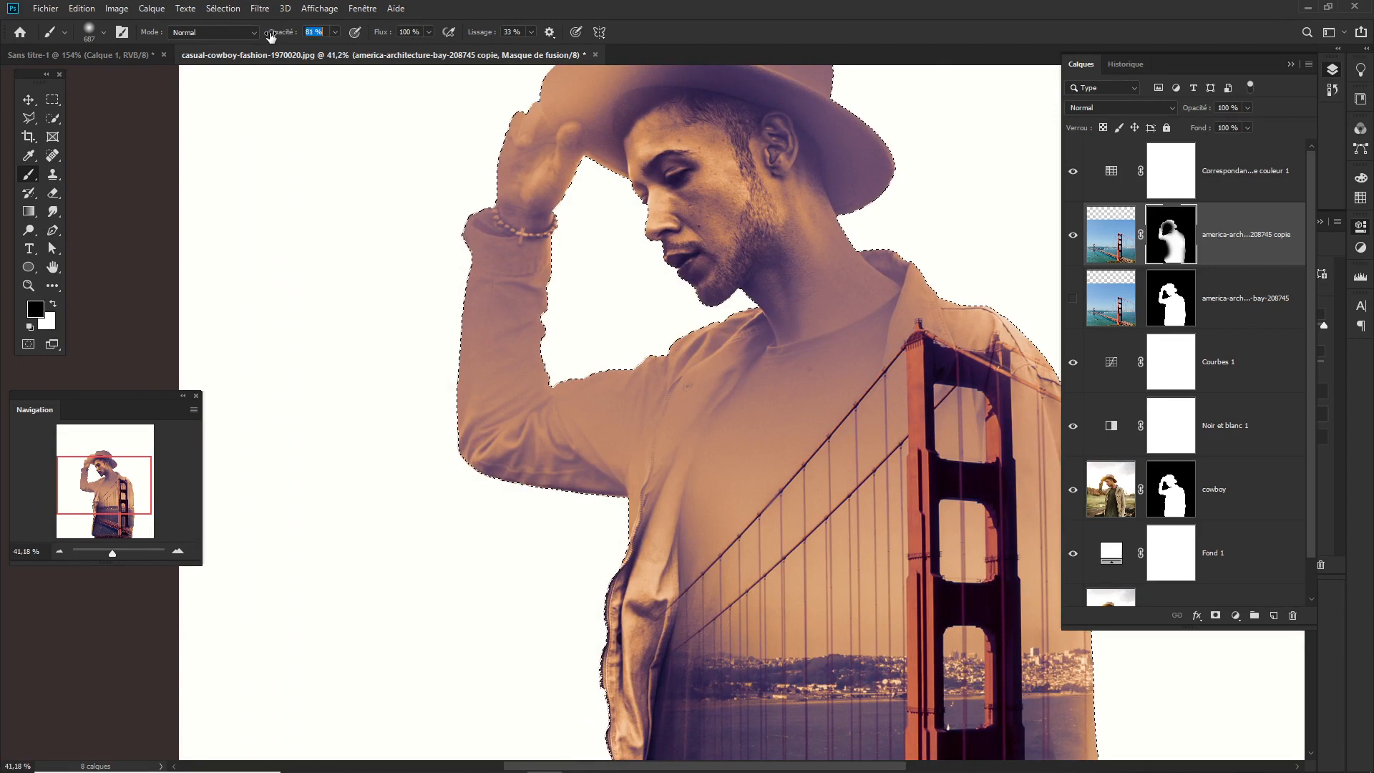
- With brush opacity lowered to 77%, refine the copy's mask in black along the jacket opening and white over the chest, and deselect
mouse_move(653, 453)
mouse_down()
mouse_move(680, 465)
mouse_move(625, 509)
mouse_move(680, 542)
mouse_up()
key(x)
mouse_move(763, 519)
mouse_down()
mouse_move(759, 469)
mouse_move(737, 515)
mouse_move(795, 462)
mouse_move(751, 603)
mouse_move(804, 607)
mouse_move(705, 625)
mouse_up()
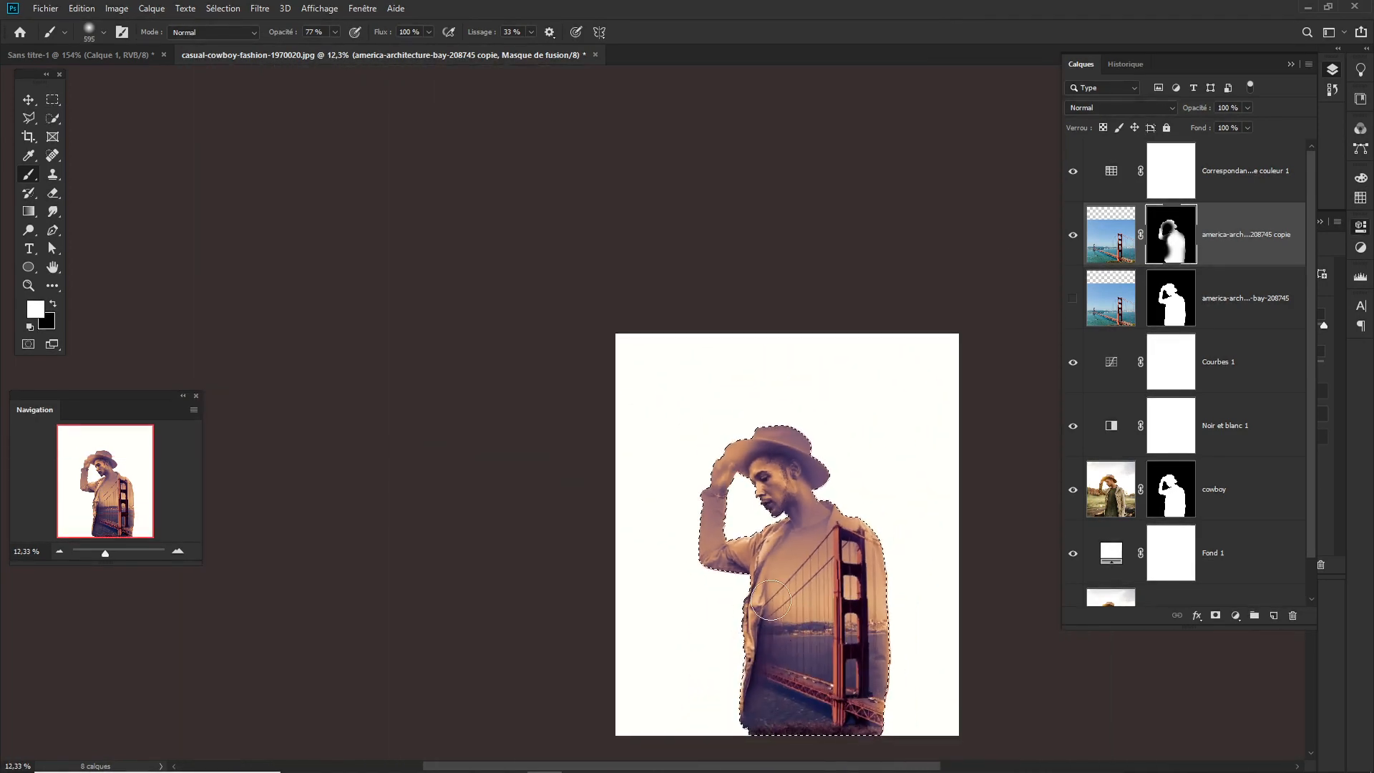
drag(791, 617, 810, 614)
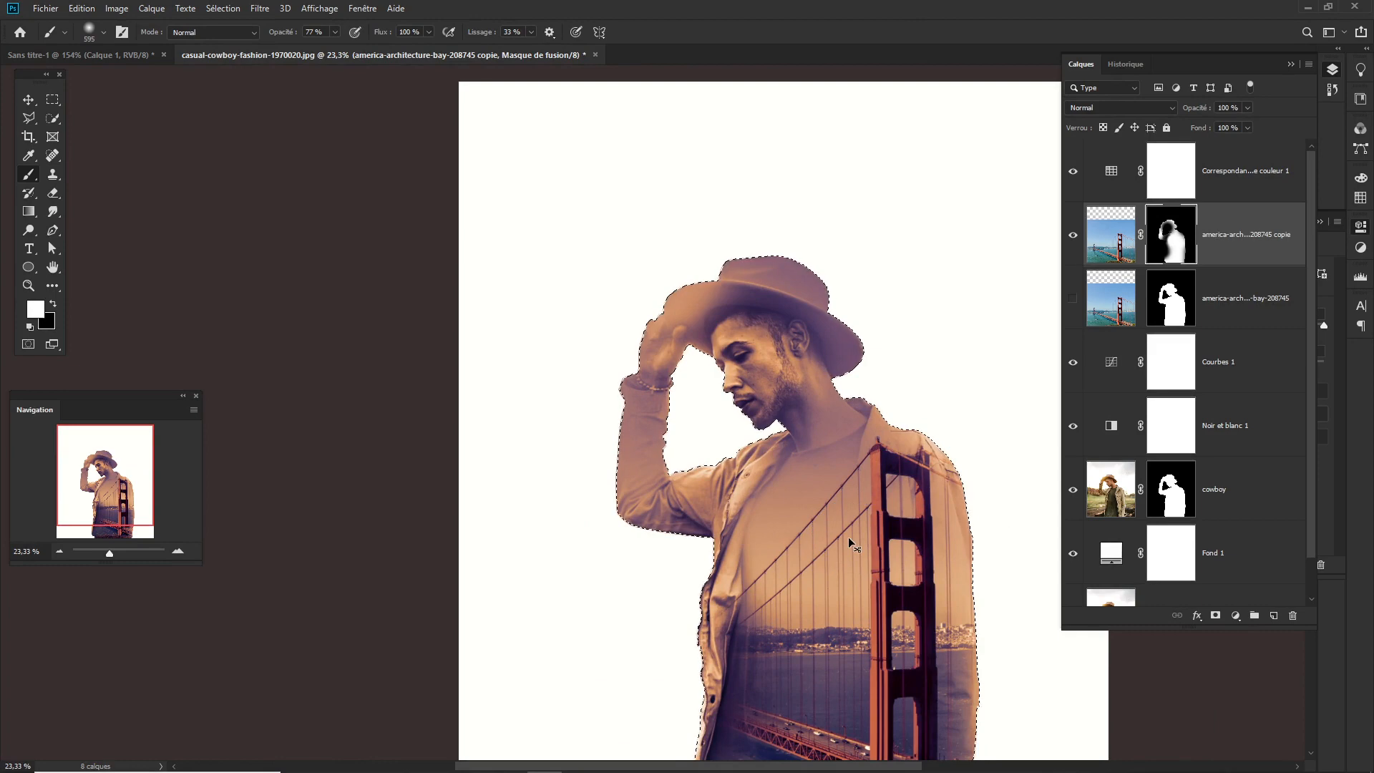
key(ctrl+d)
scroll(815, 476, down, 3)
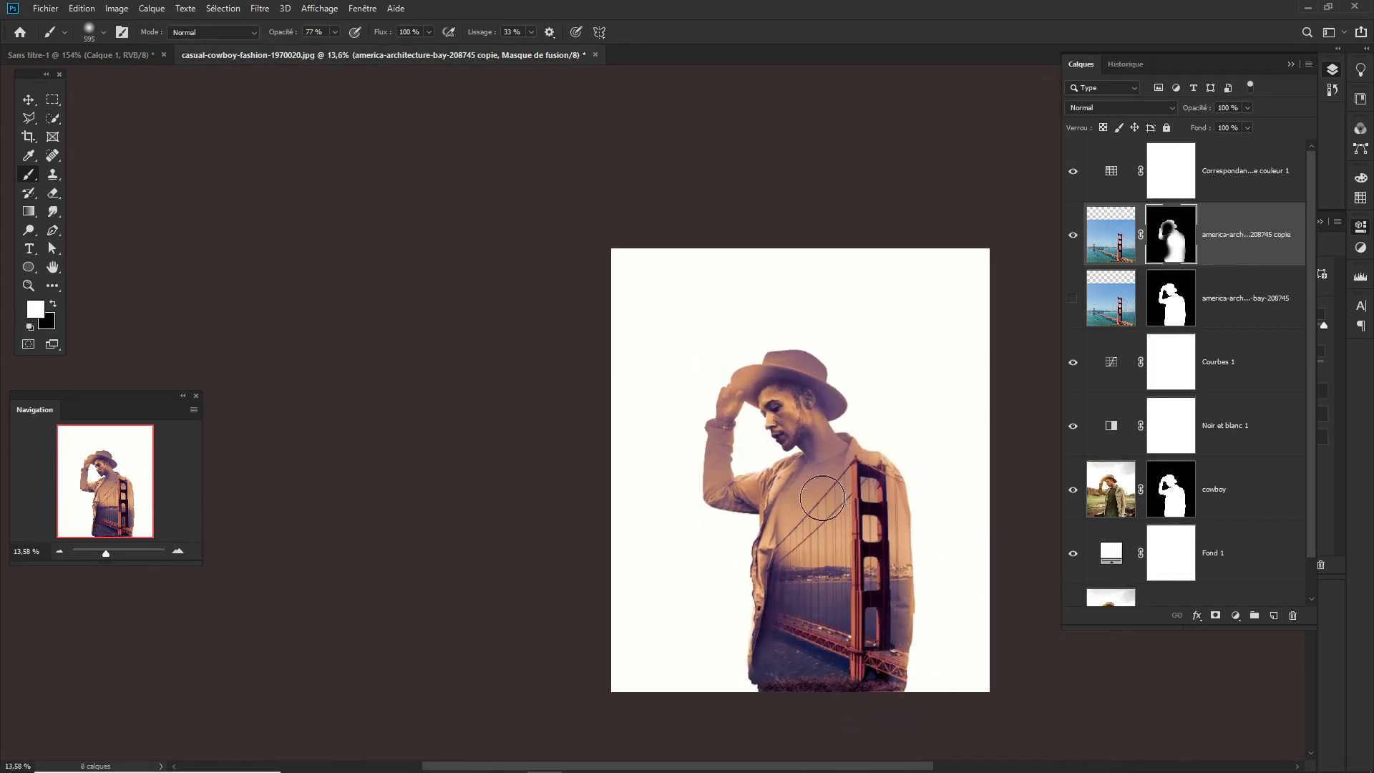
scroll(773, 499, up, 3)
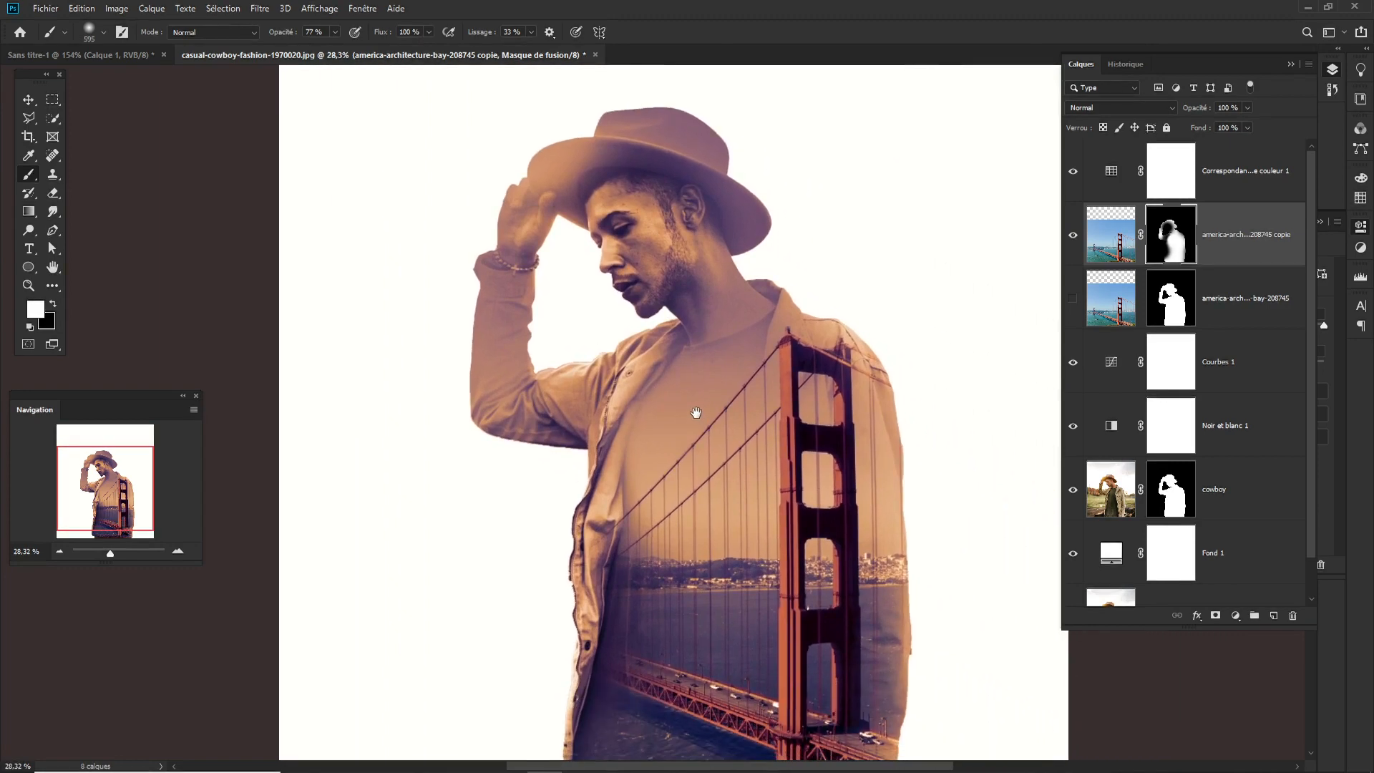
scroll(757, 421, down, 2)
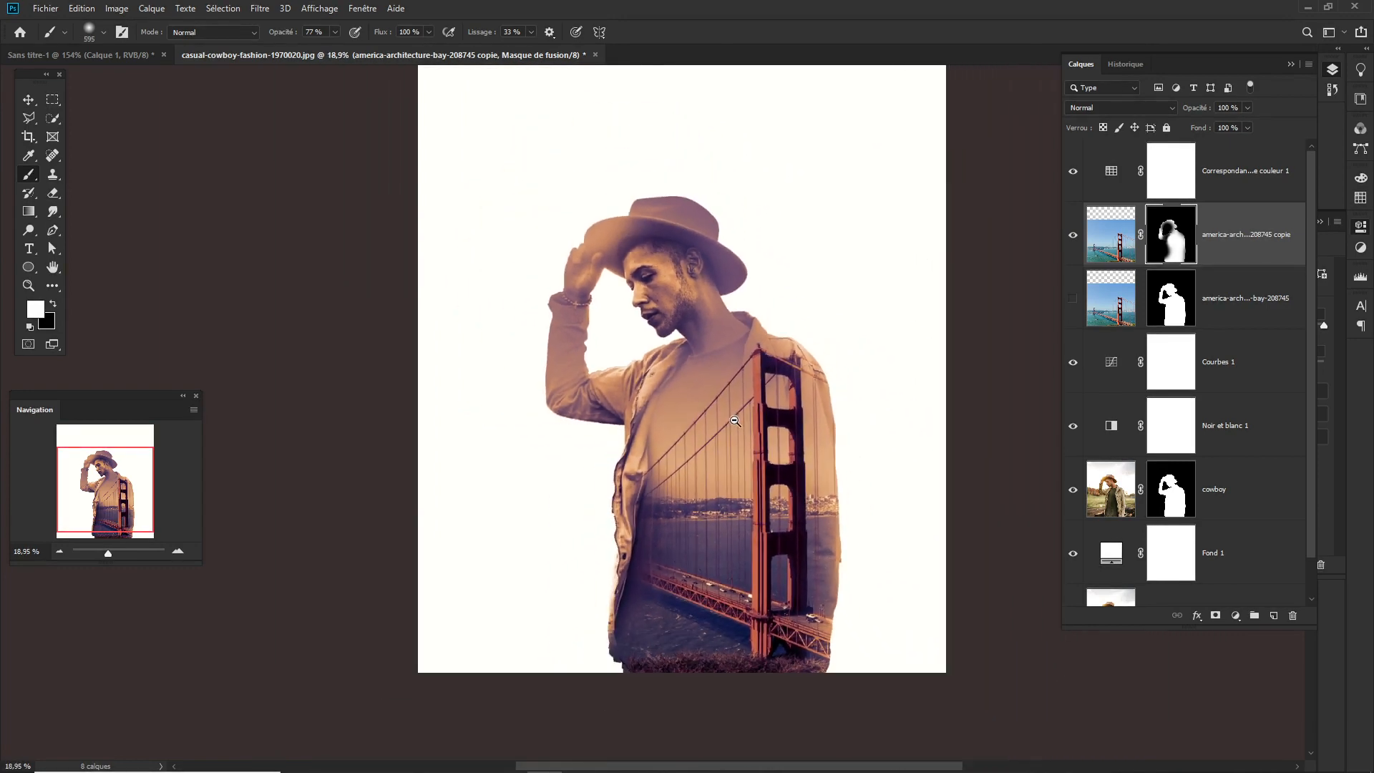
- Create an empty layer above the bridge copy and enlarge the brush to about 1872 px
click(1261, 173)
click(1232, 248)
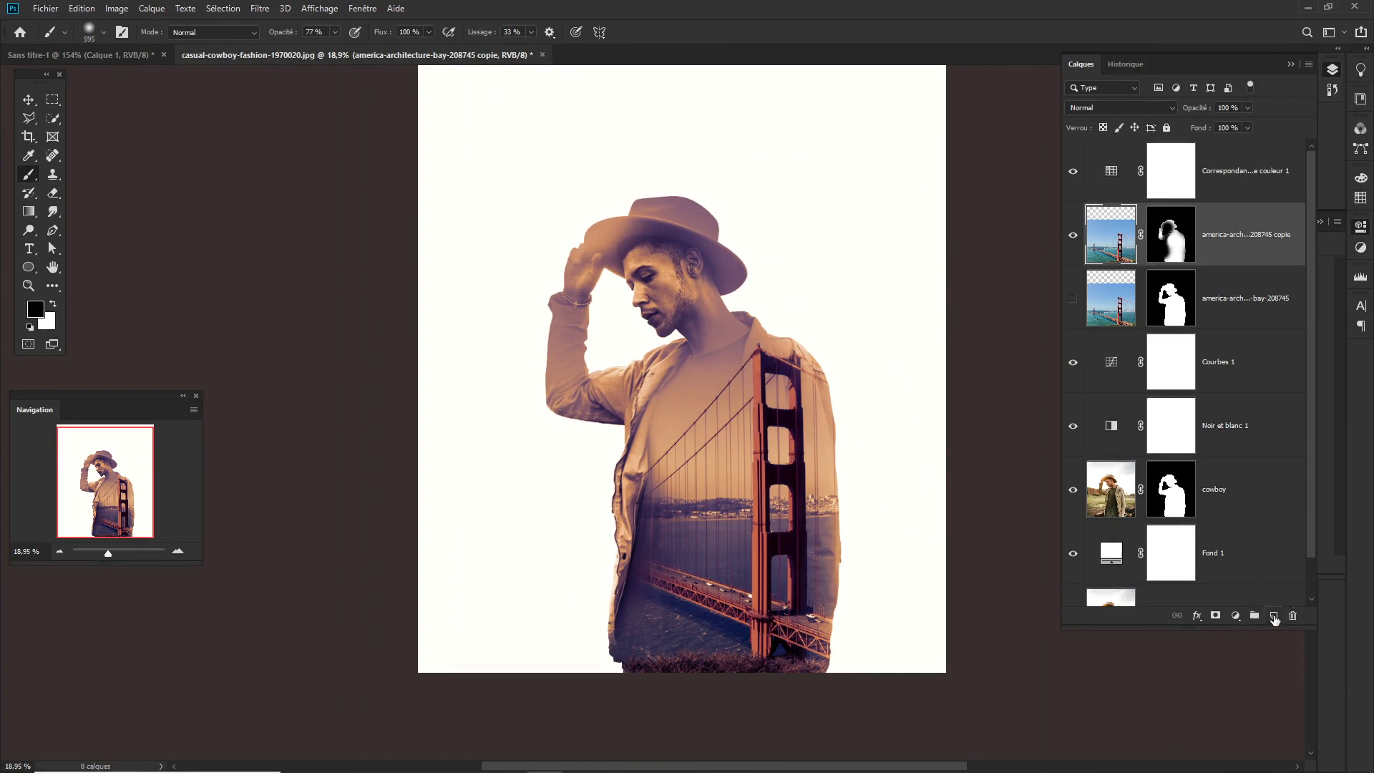
click(1273, 617)
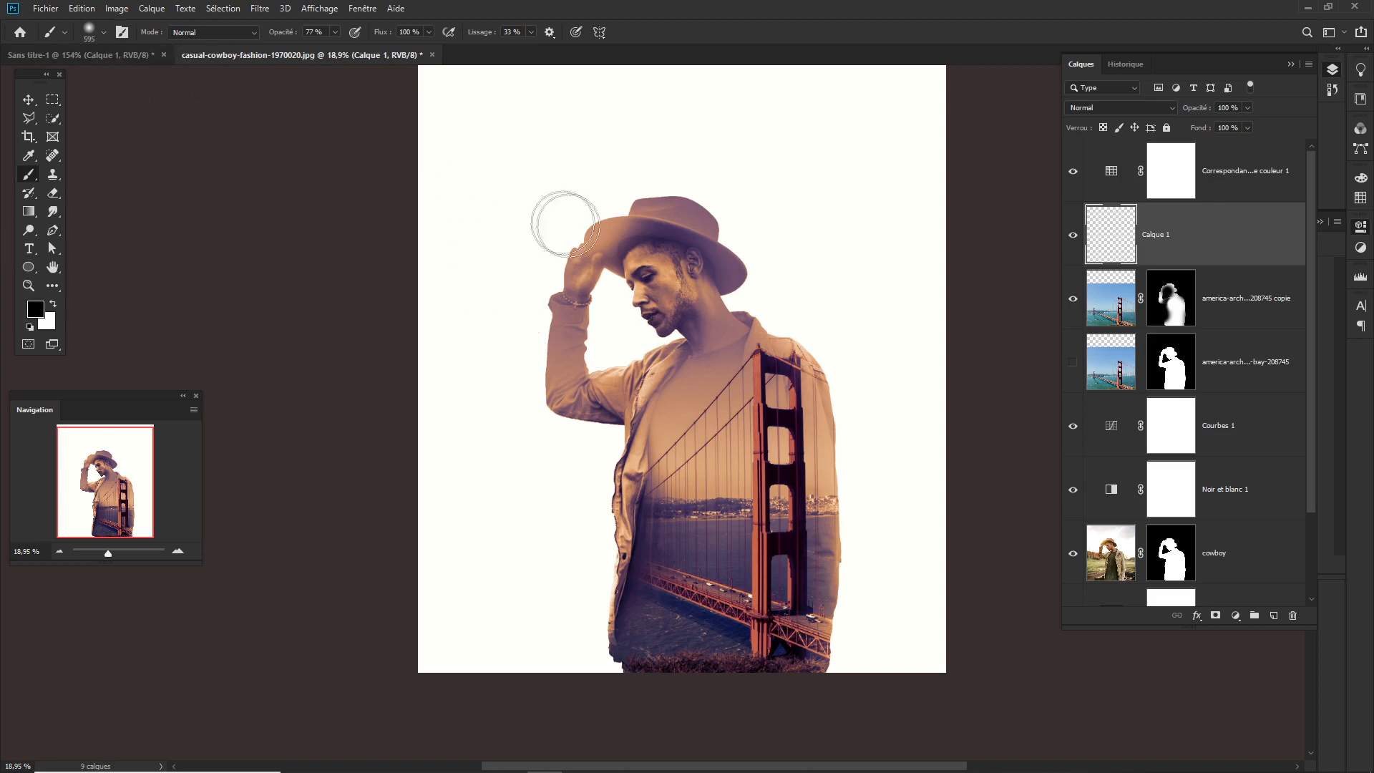
mouse_move(727, 368)
mouse_down()
mouse_move(870, 376)
mouse_move(836, 571)
mouse_move(766, 530)
mouse_up()
mouse_move(801, 363)
mouse_down()
mouse_move(793, 394)
mouse_move(753, 402)
mouse_up()
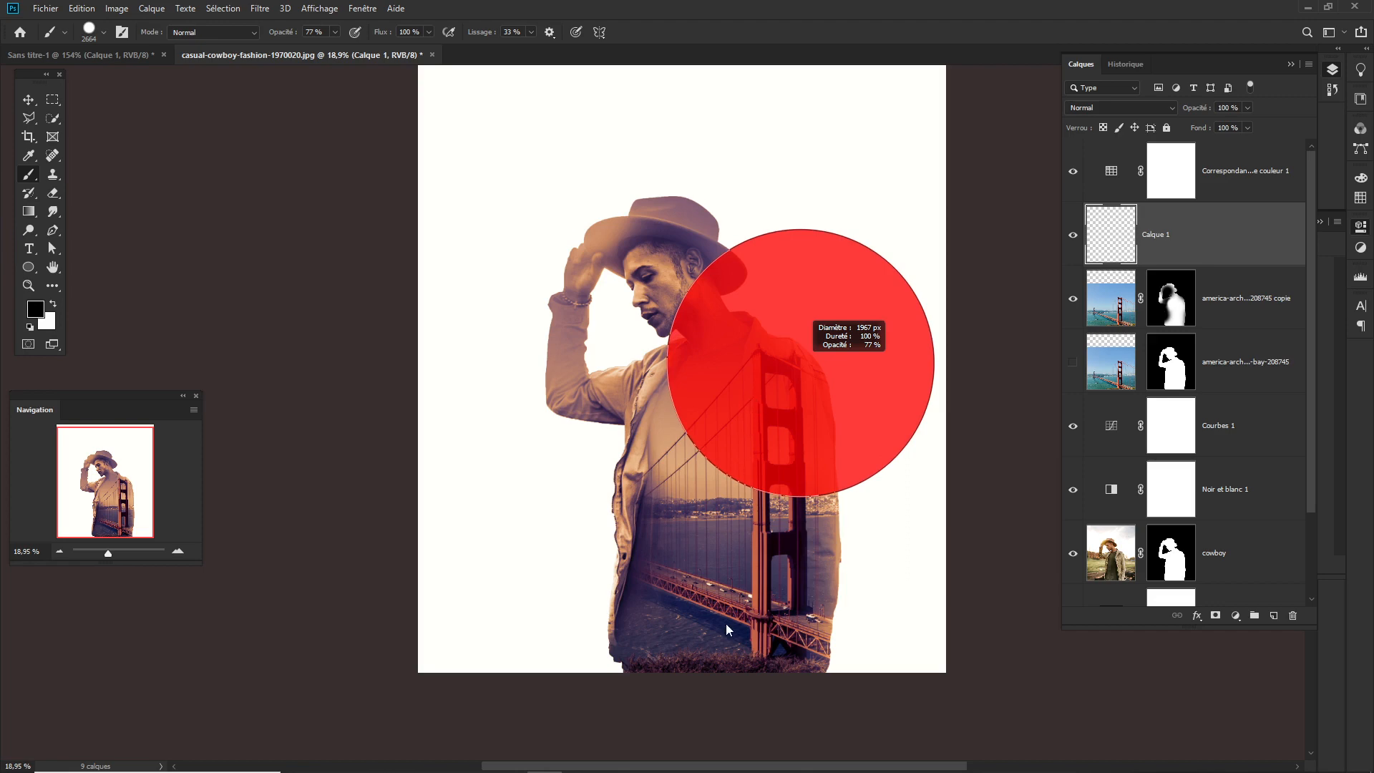
drag(726, 630, 761, 209)
drag(754, 95, 754, 95)
drag(735, 392, 728, 397)
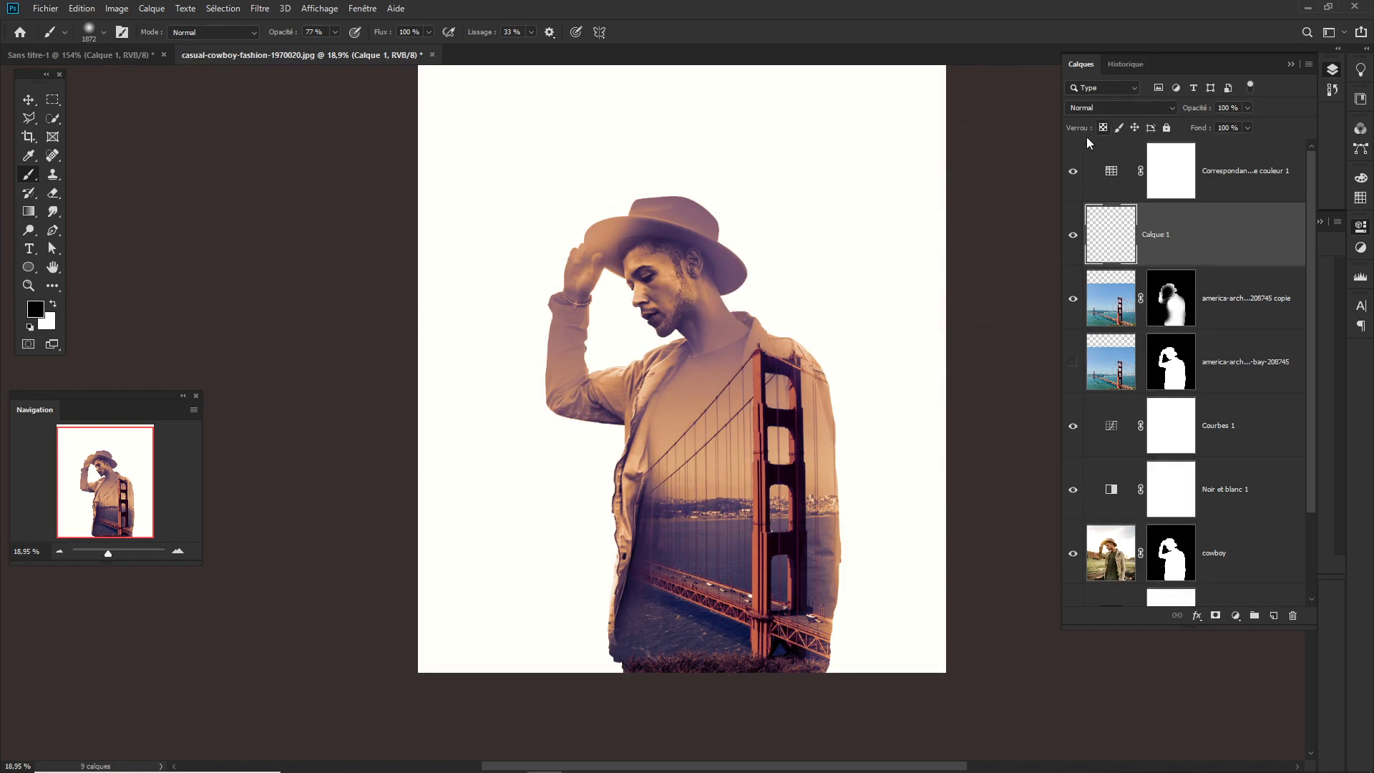
- Set the foreground colour to orange ffa200 and paint a soft glow over the bridge tower with a 2199 px brush
click(35, 310)
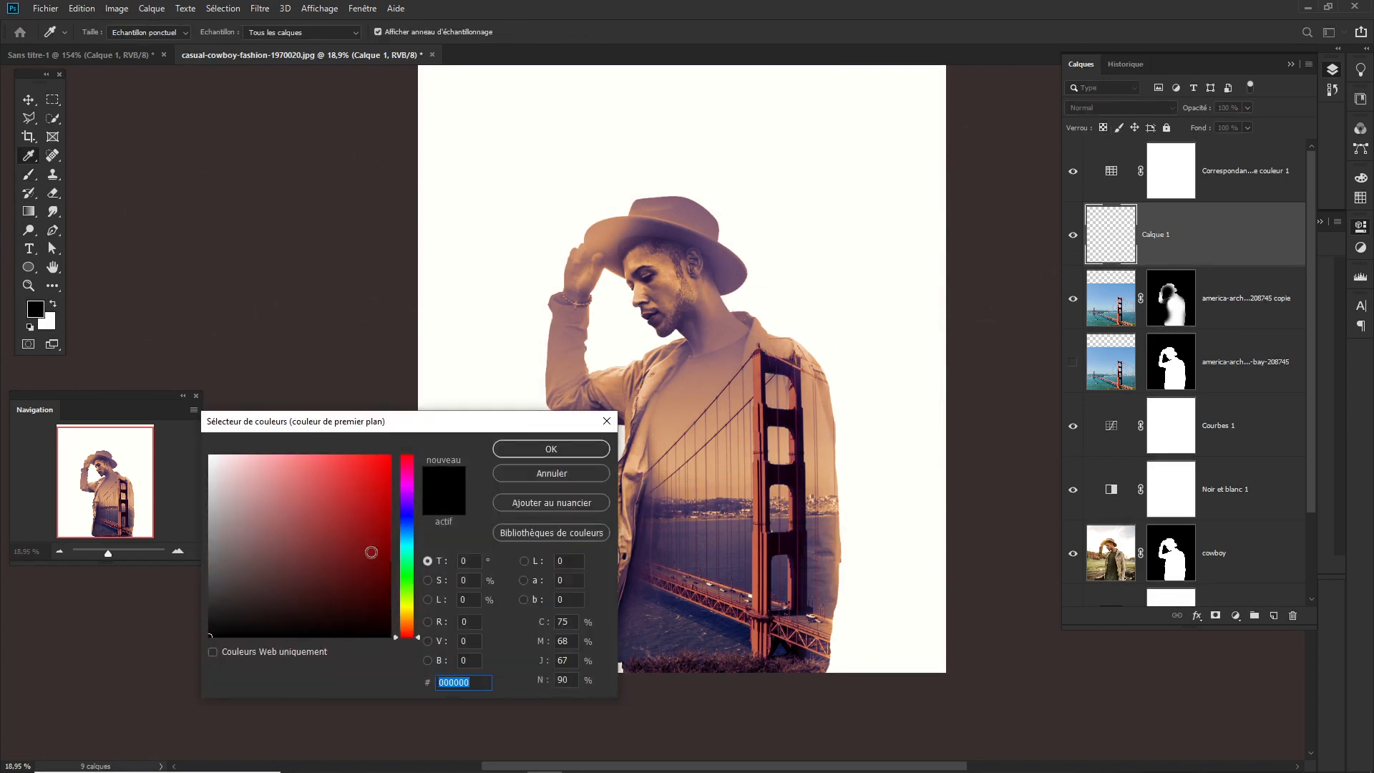
drag(404, 620, 405, 616)
drag(369, 455, 439, 438)
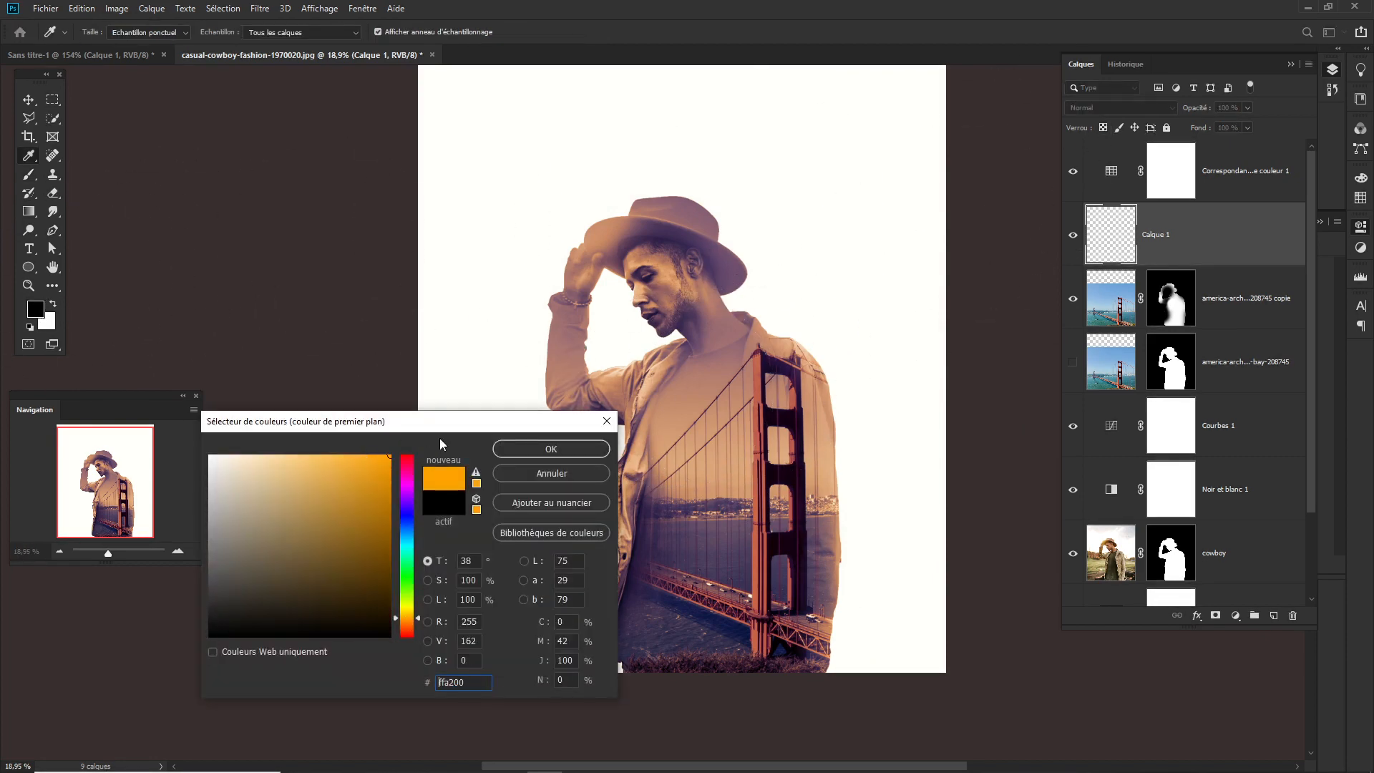
click(529, 448)
key(b)
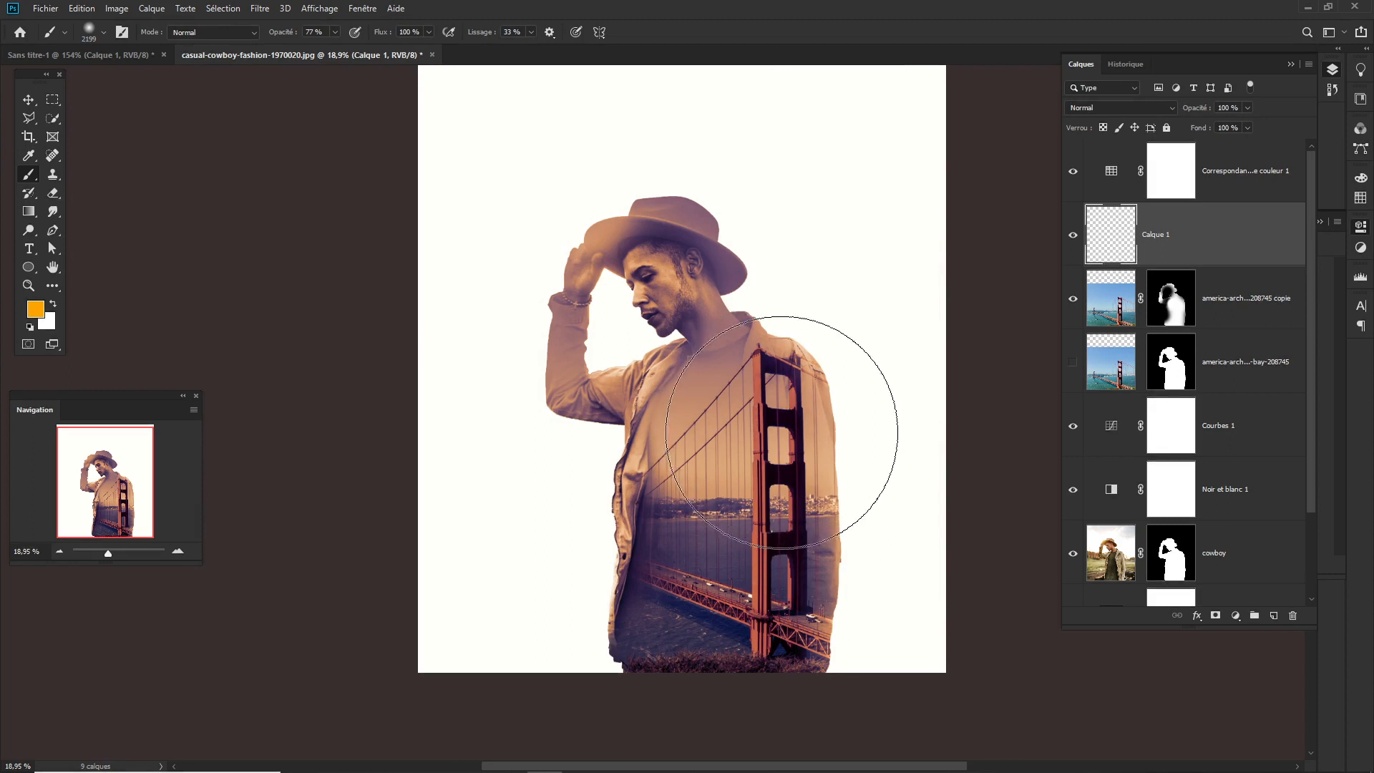
click(770, 430)
click(769, 432)
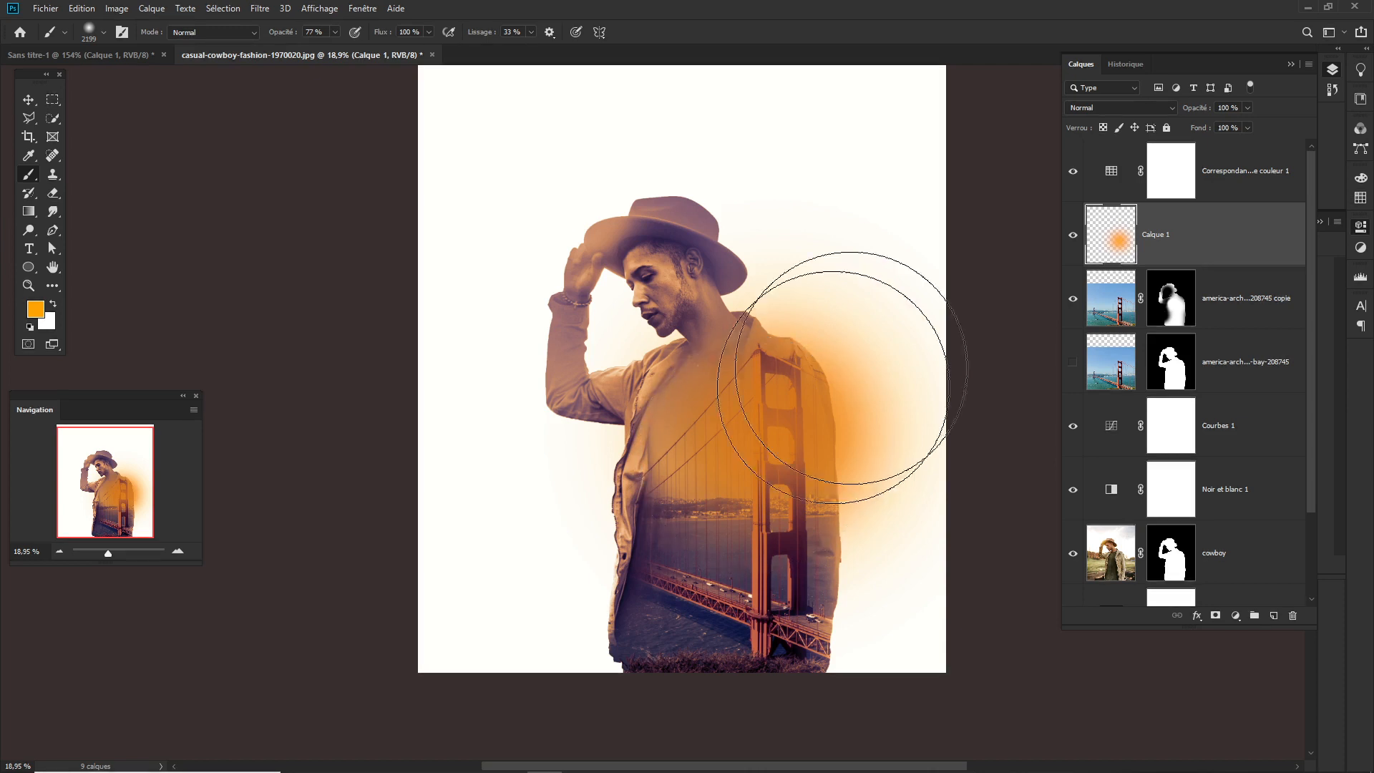
- Set the orange glow layer to the Densité couleur - blend mode at 33% opacity, comparing the image with and without it
click(1112, 108)
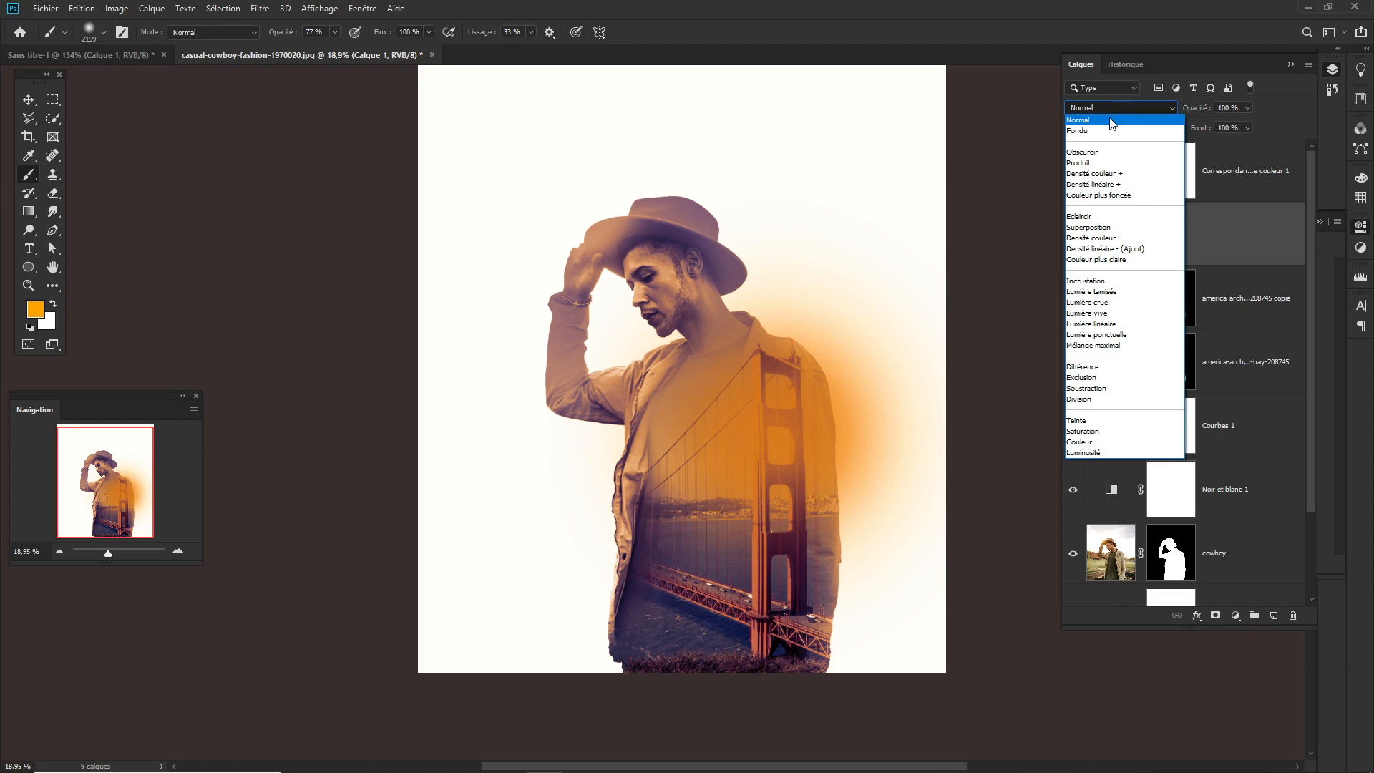
click(1102, 239)
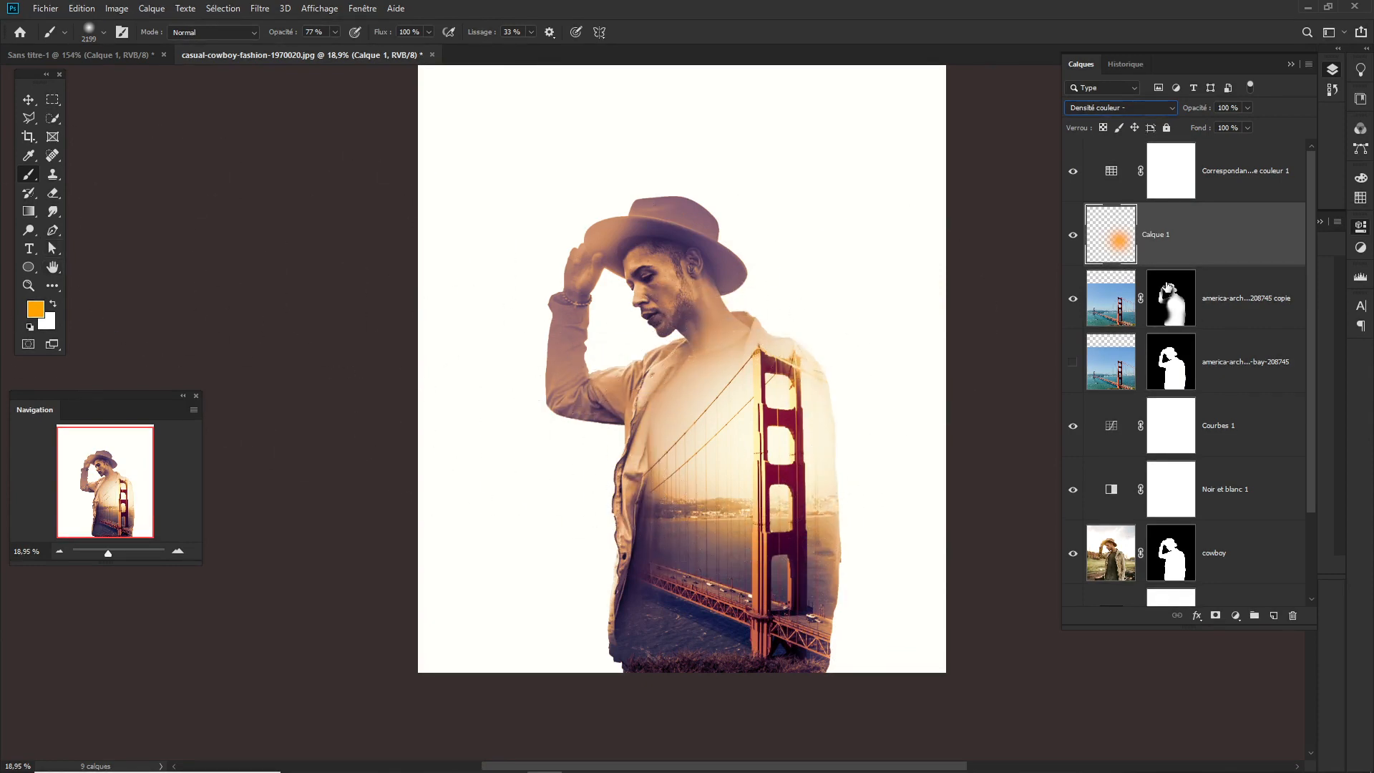
drag(1182, 107, 1168, 107)
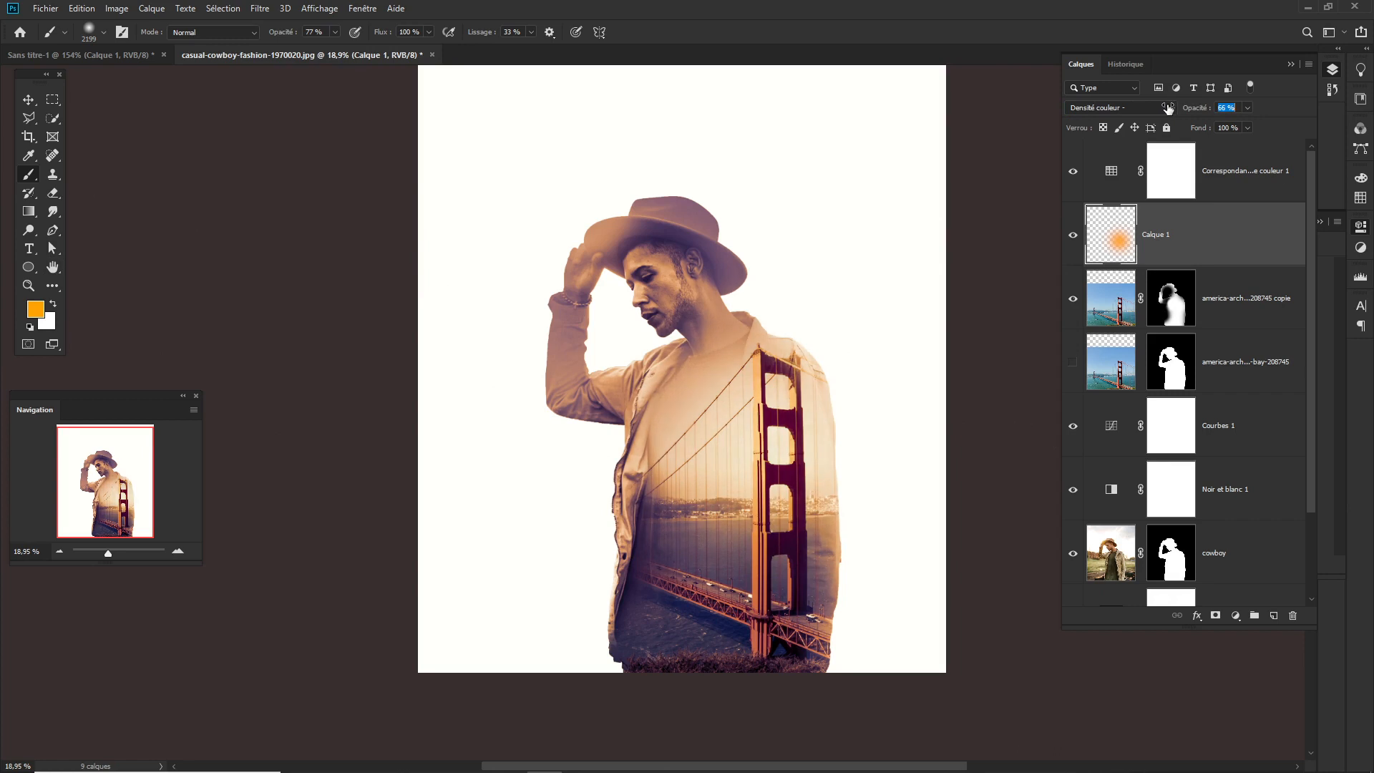
click(1074, 239)
click(1074, 240)
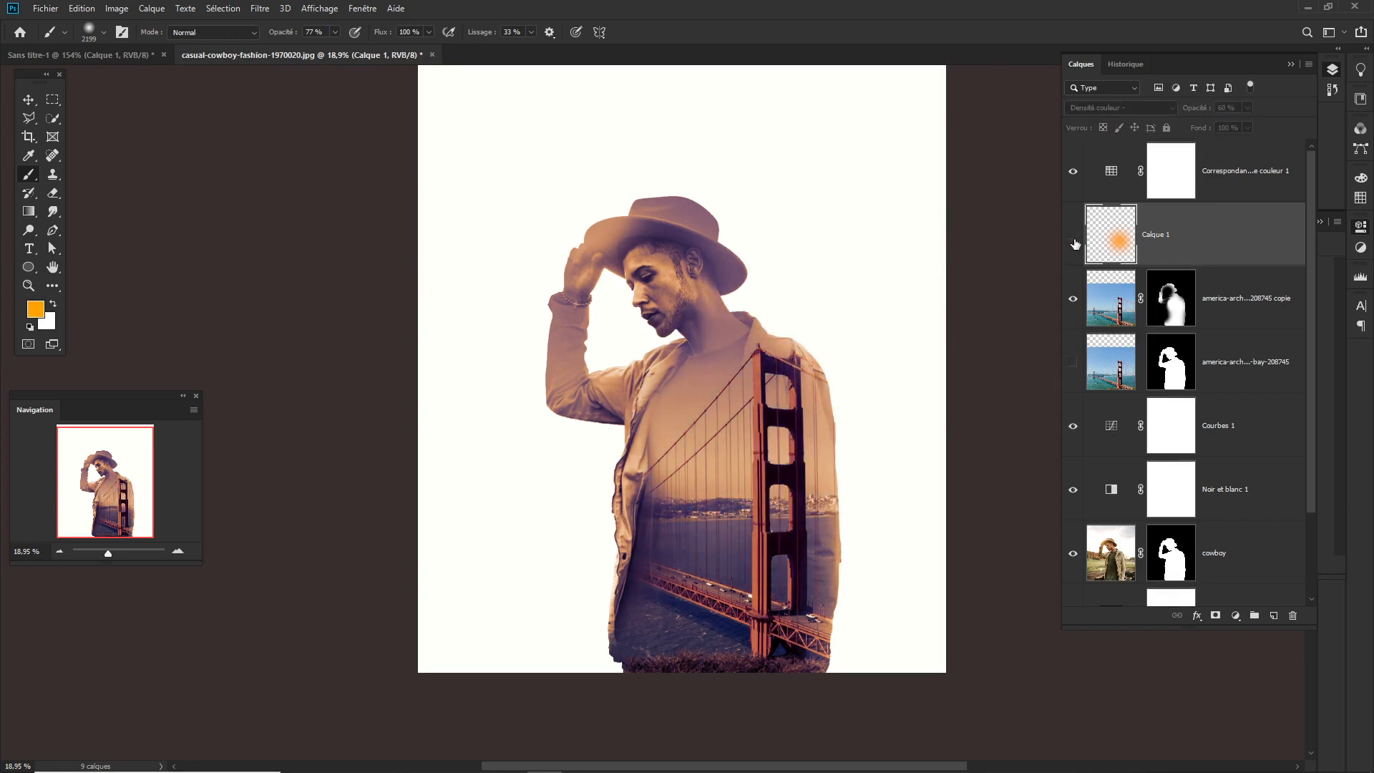
click(1074, 240)
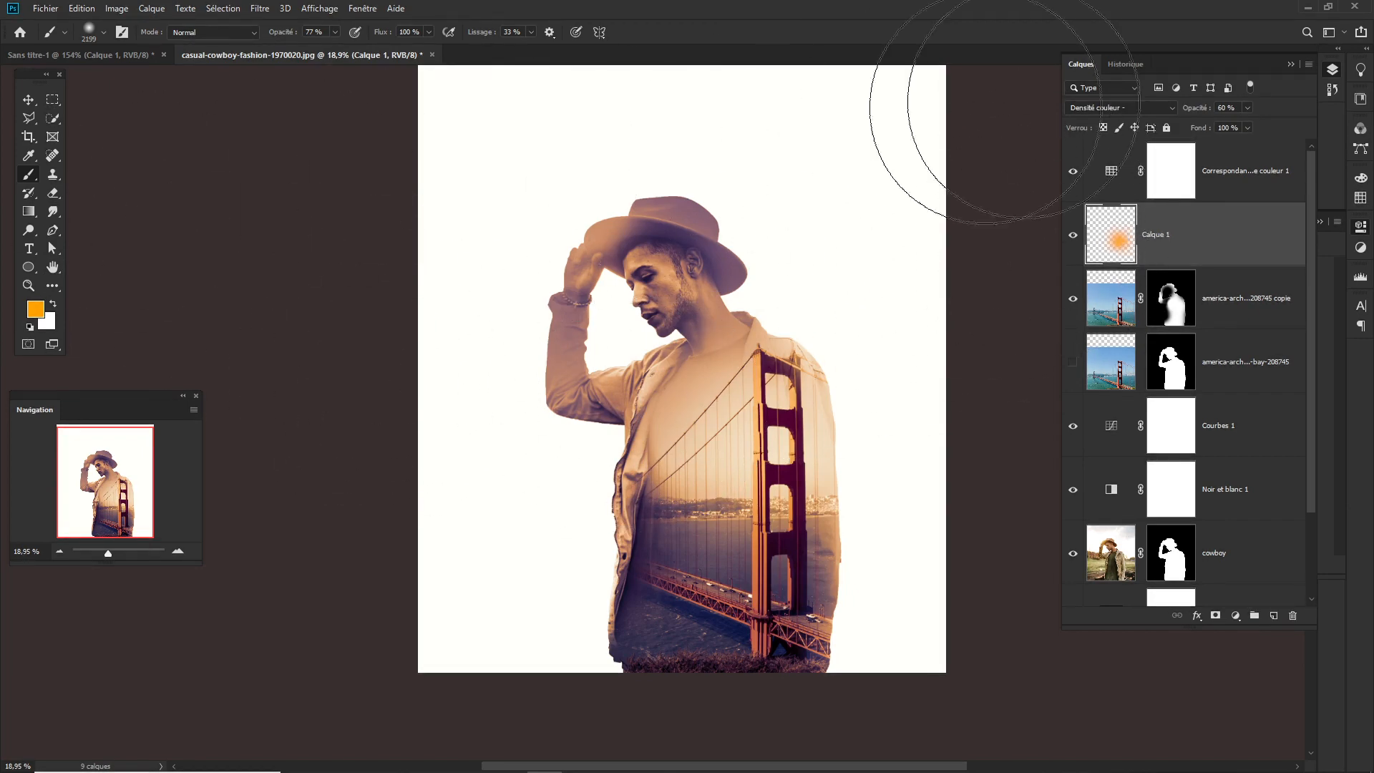
drag(1194, 112, 1172, 113)
- Place one orange glow near the hat and a duplicate over the bridge, and invert the duplicate's colours to blue
click(30, 101)
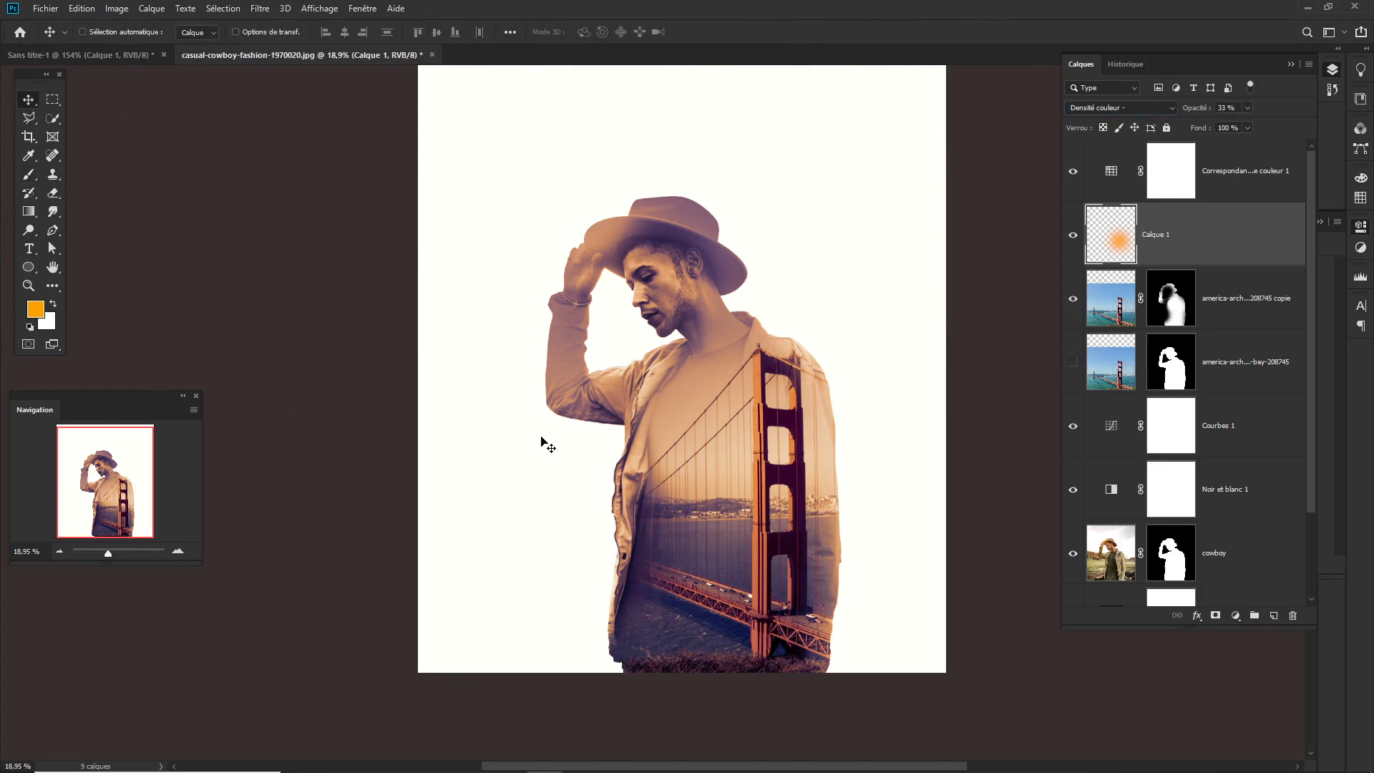
drag(542, 438, 813, 499)
key(ctrl+j)
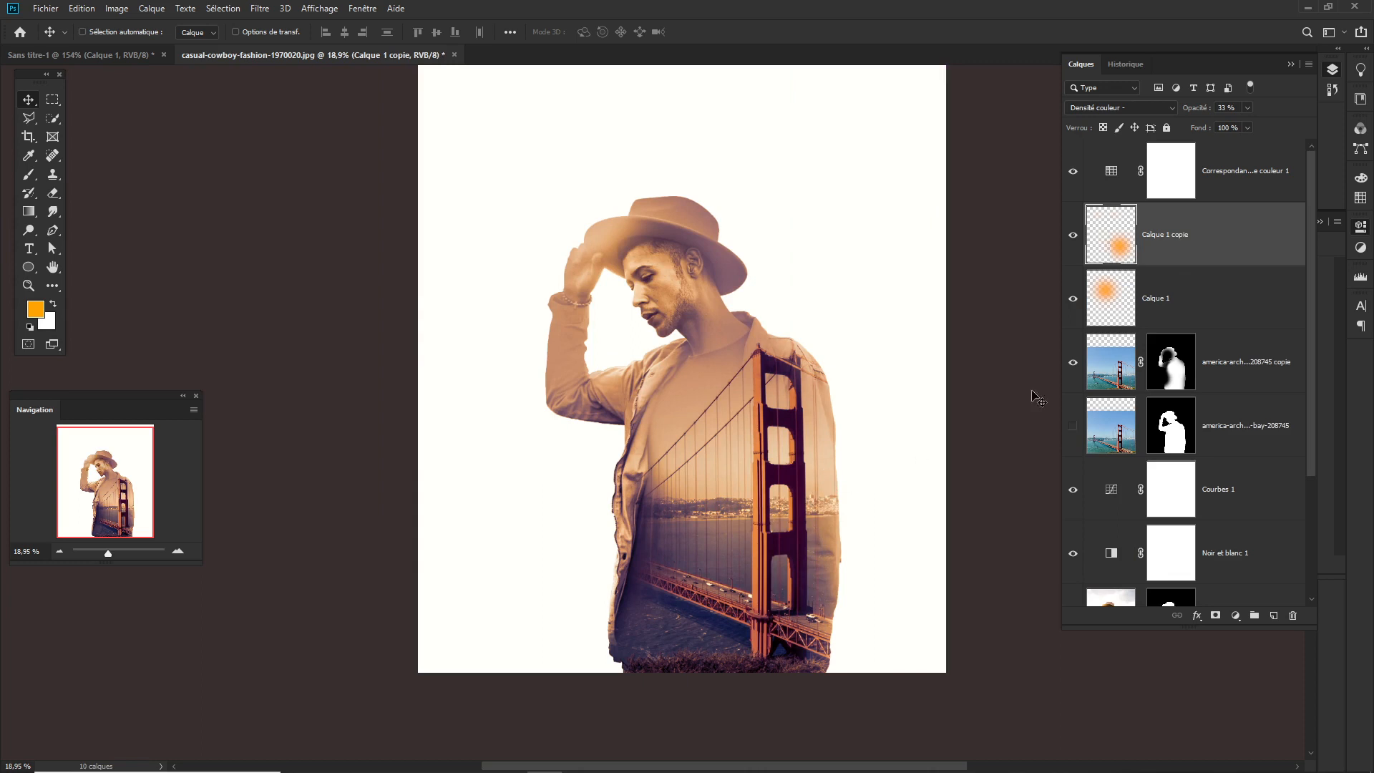
key(ctrl+i)
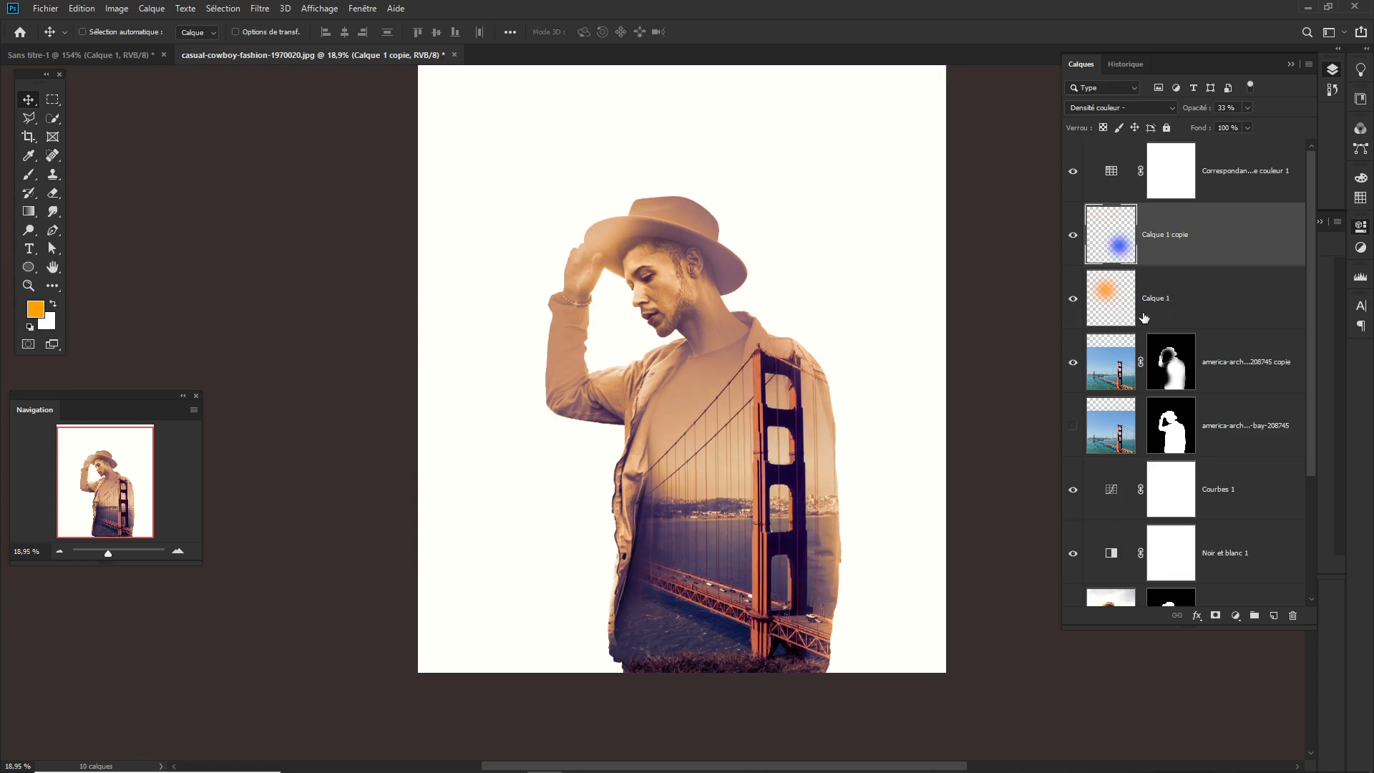
- Shift the blue glow onto the bay water beside the tower and paint a soft green 72ff00 glow over the lower jacket on the same layer
drag(808, 538, 718, 561)
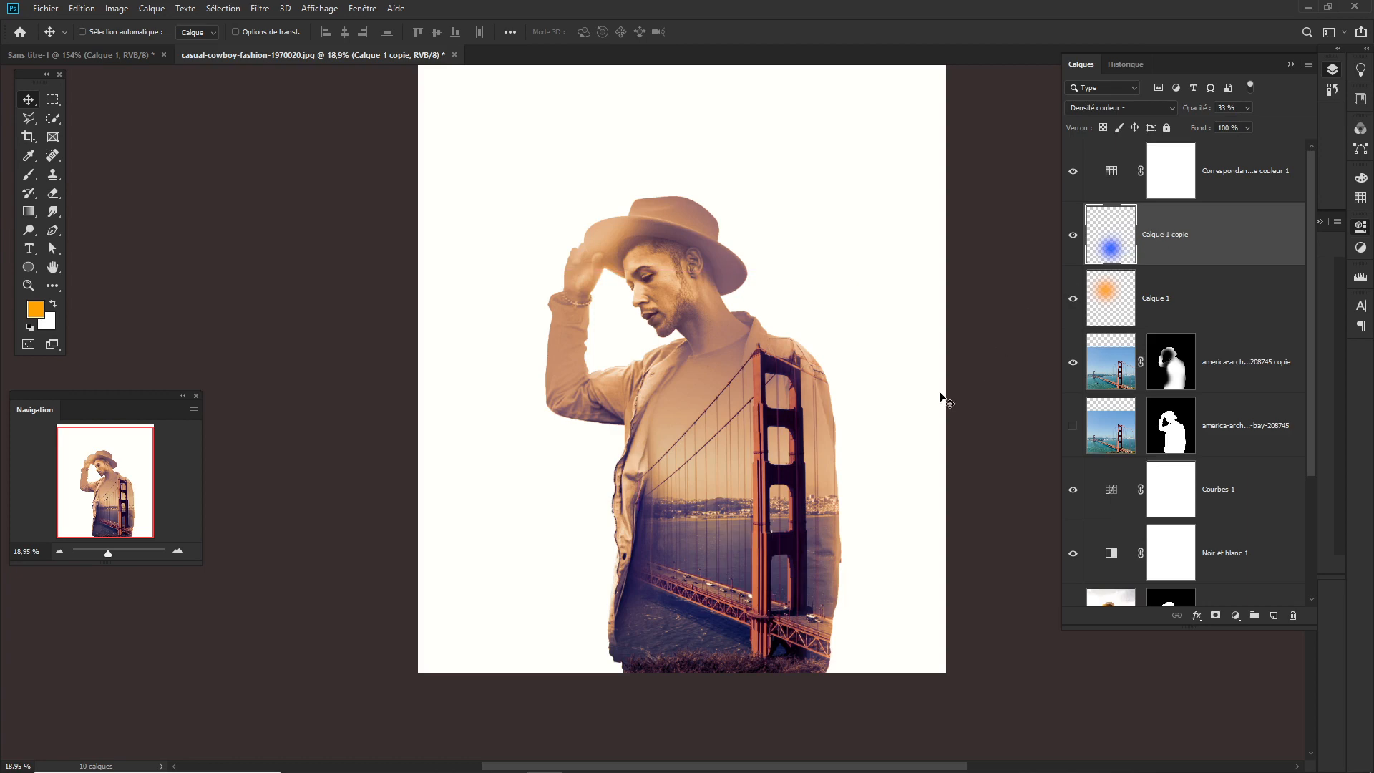
key(b)
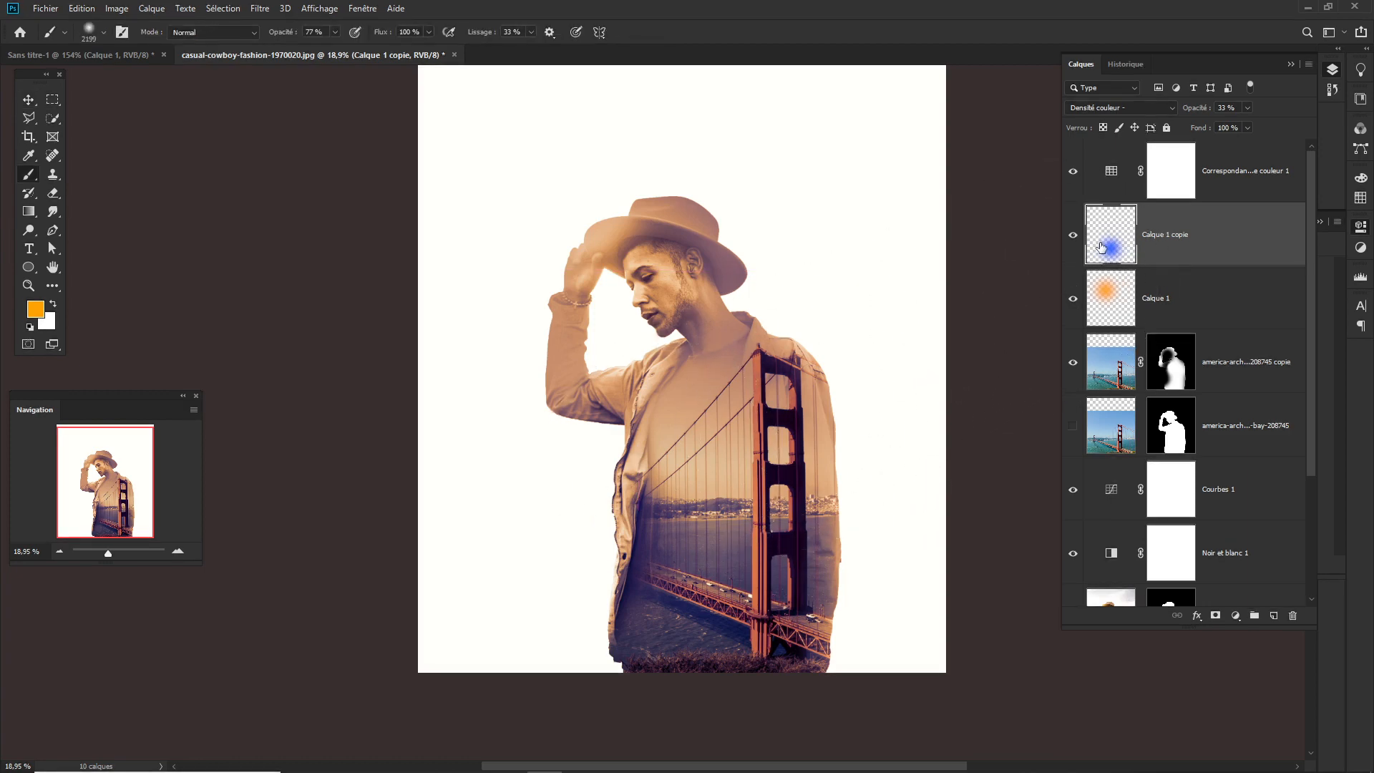
click(35, 309)
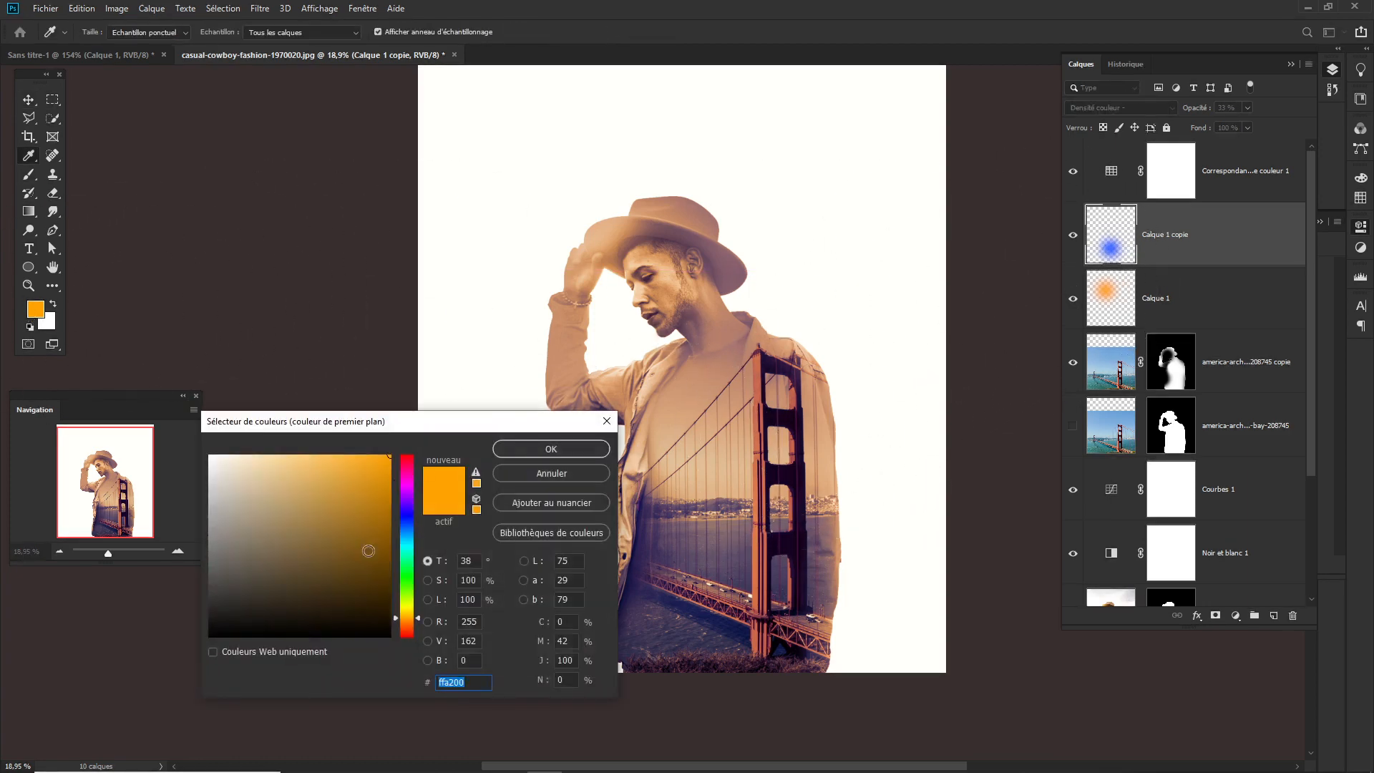
drag(406, 617, 407, 589)
click(564, 448)
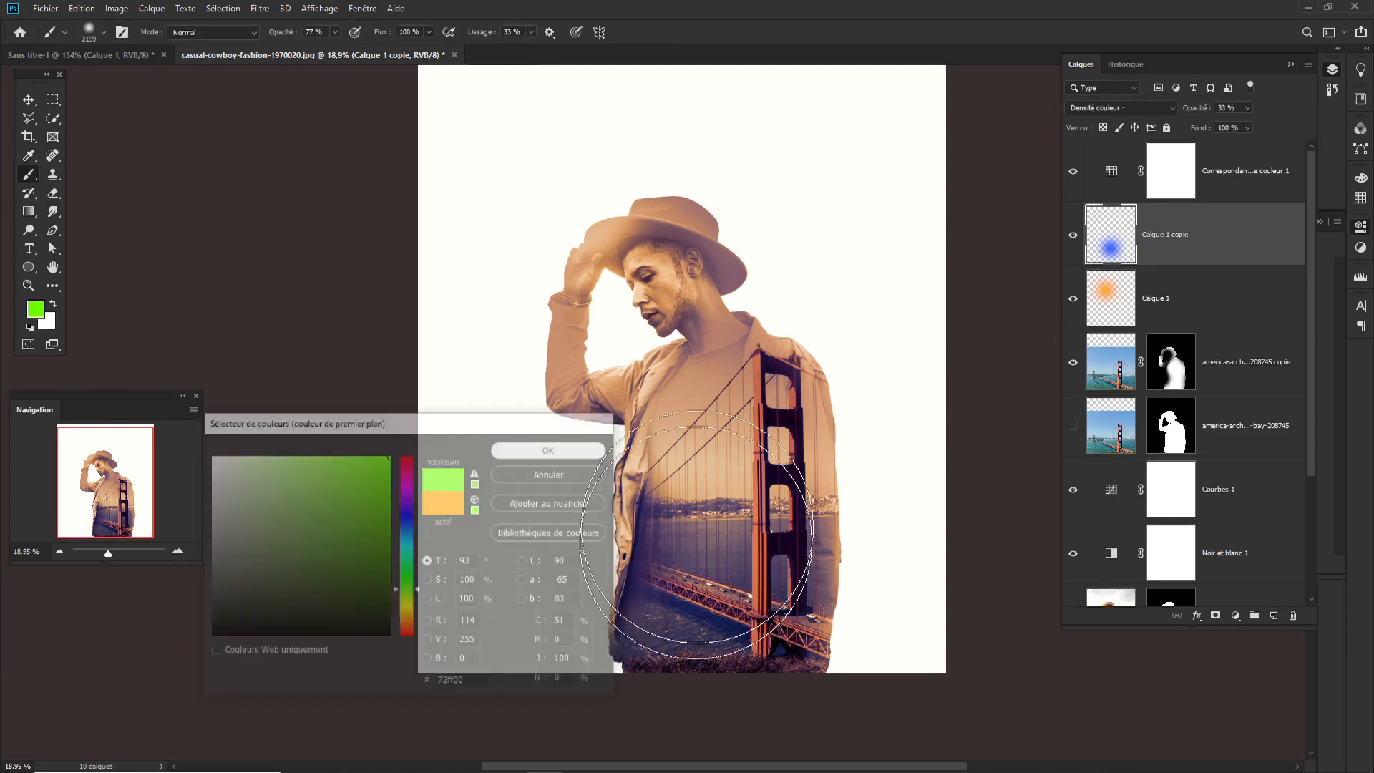
mouse_move(648, 609)
mouse_down()
mouse_move(621, 595)
mouse_move(655, 584)
mouse_move(690, 602)
mouse_move(647, 585)
mouse_move(730, 595)
mouse_move(716, 576)
mouse_move(637, 571)
mouse_up()
scroll(637, 570, up, 5)
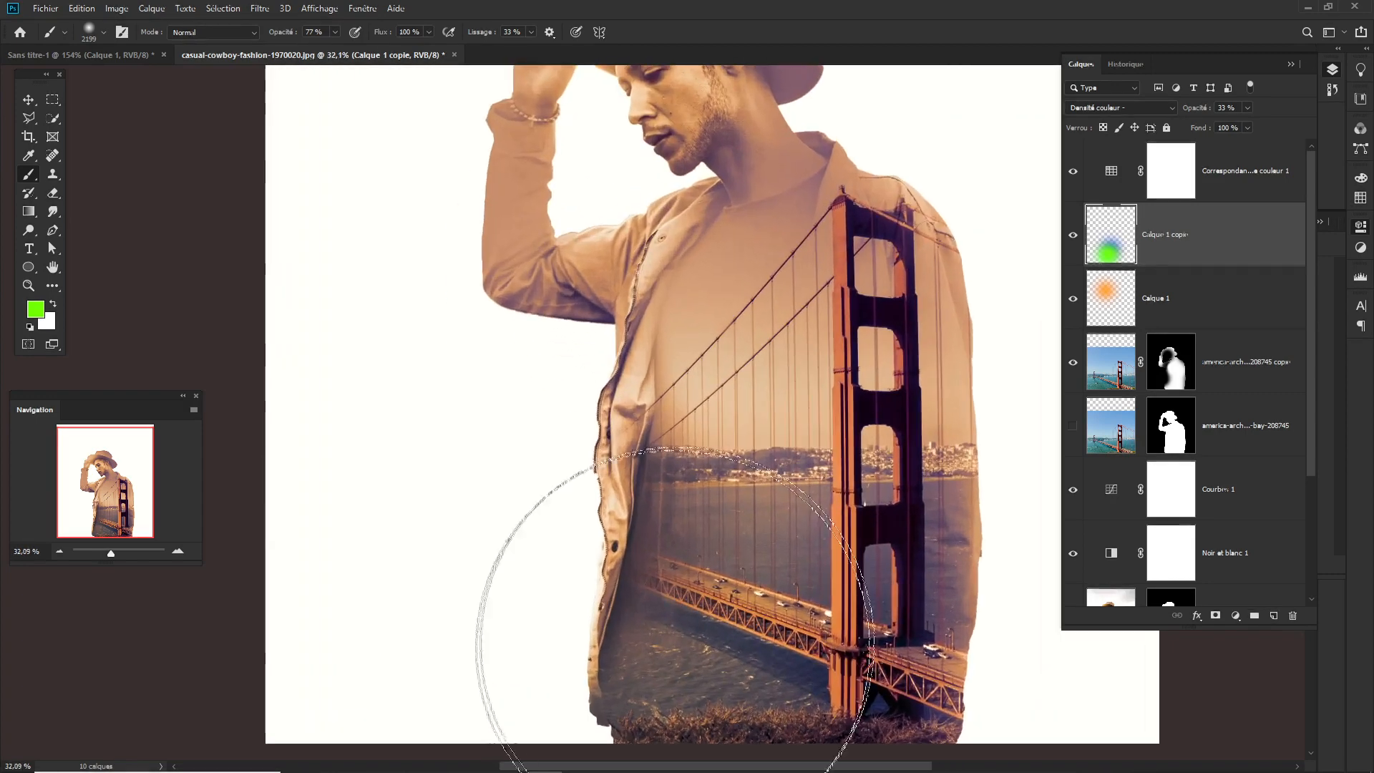
scroll(676, 501, down, 5)
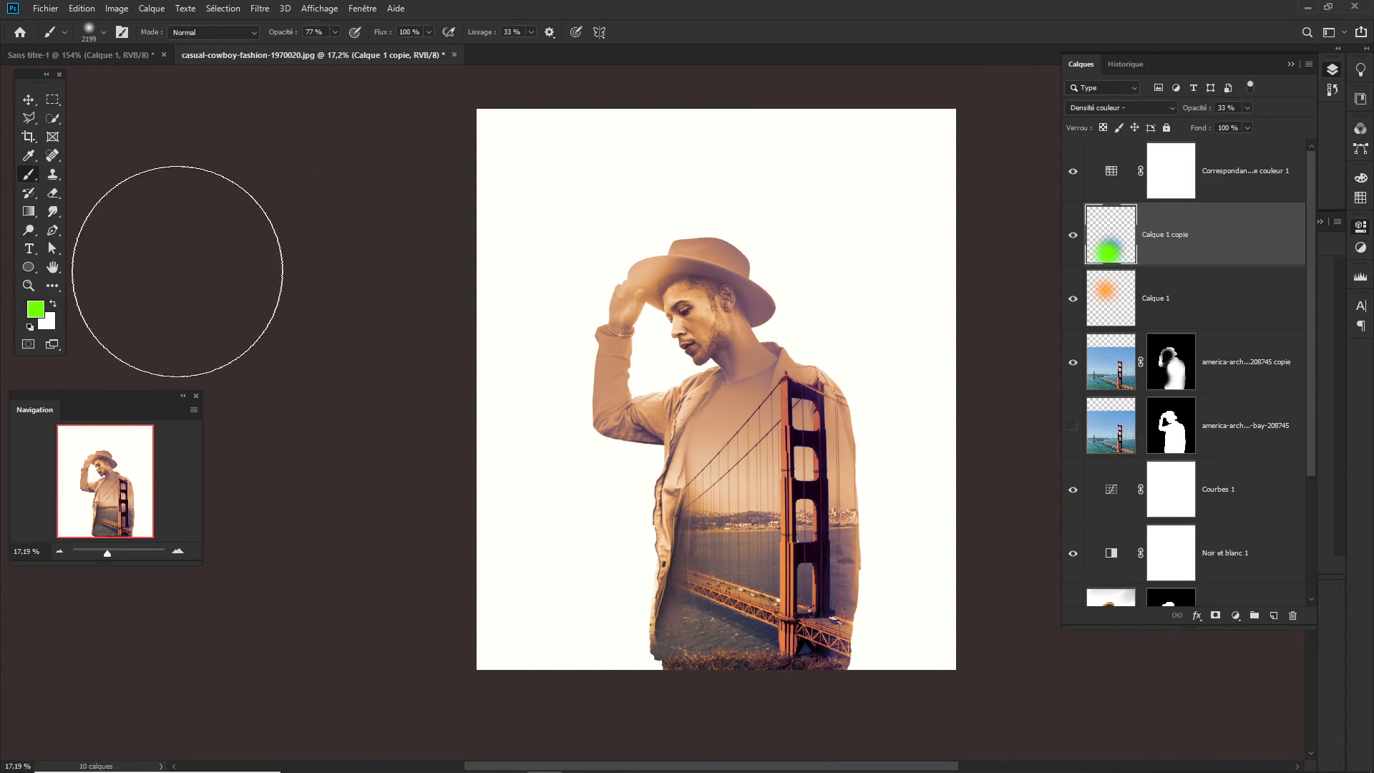
- Set the foreground colour to blue and paint a soft glow over the lower bridge tower on the glow copy layer
click(36, 309)
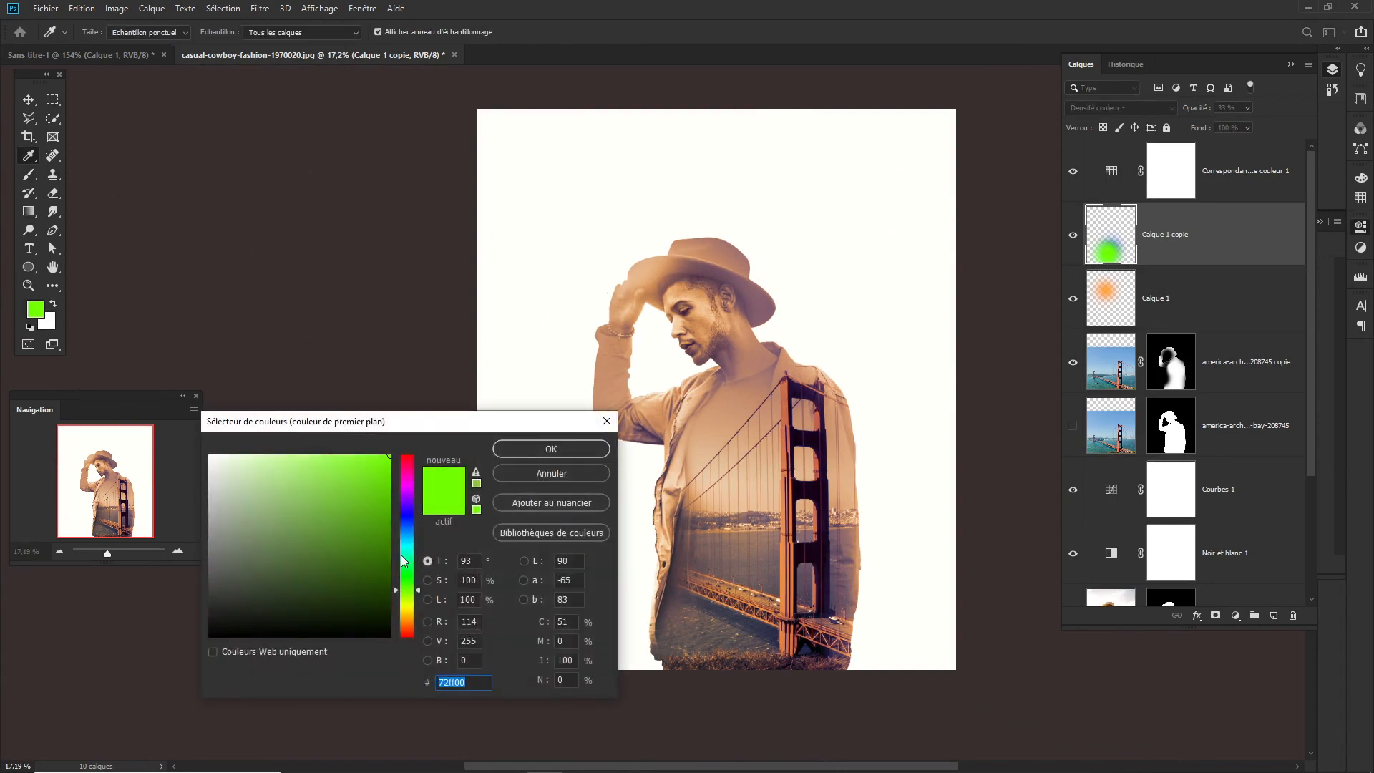
drag(401, 556, 406, 518)
click(530, 453)
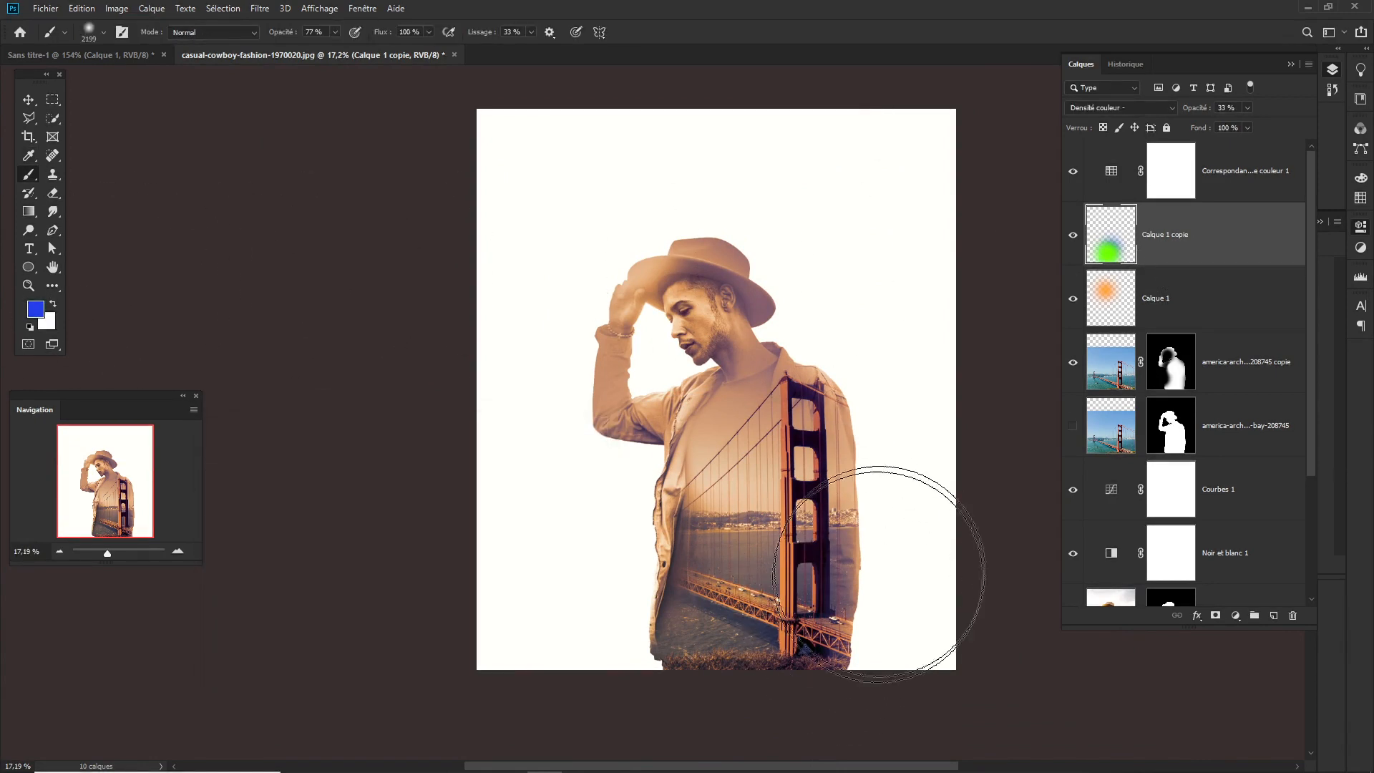
mouse_move(879, 574)
mouse_down()
mouse_move(817, 571)
mouse_move(873, 565)
mouse_move(890, 491)
mouse_move(822, 589)
mouse_move(834, 592)
mouse_move(828, 568)
mouse_move(828, 599)
mouse_move(791, 552)
mouse_move(813, 552)
mouse_up()
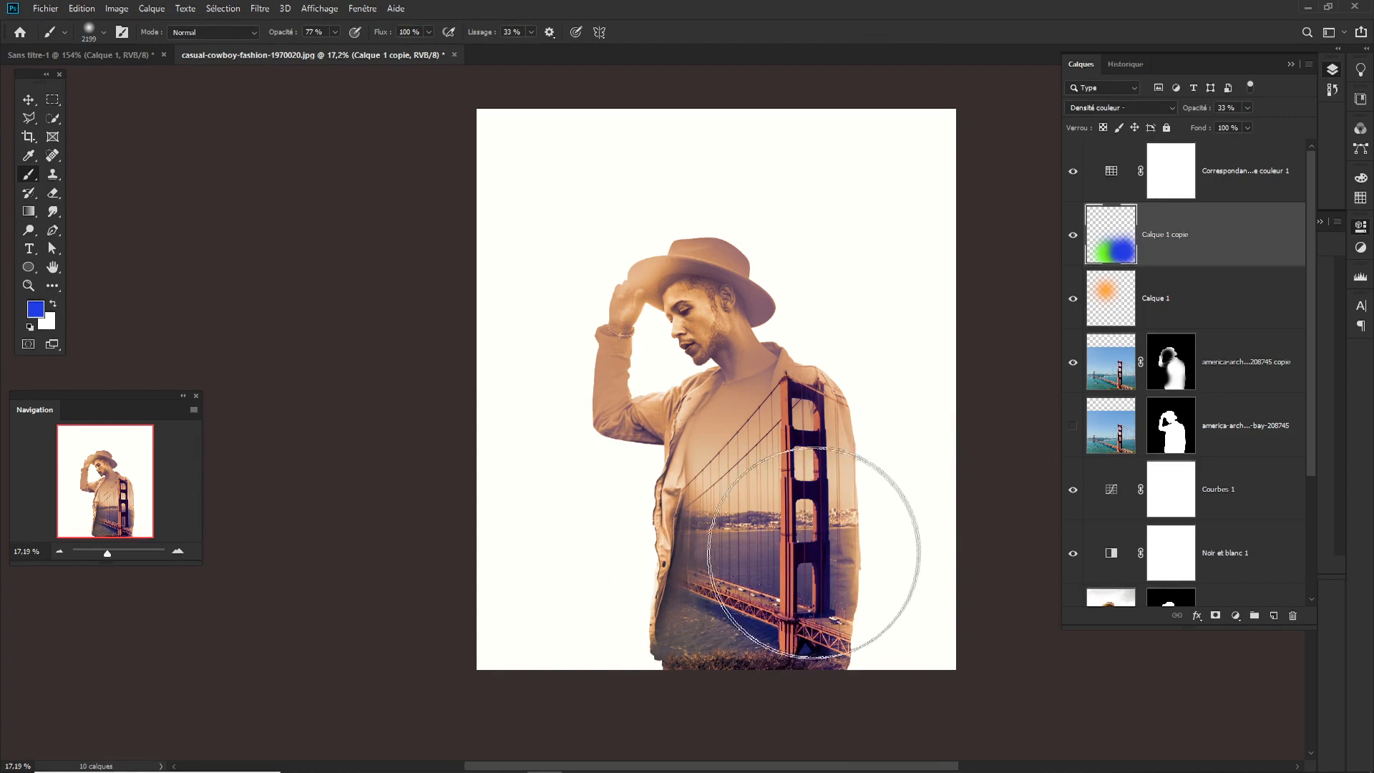